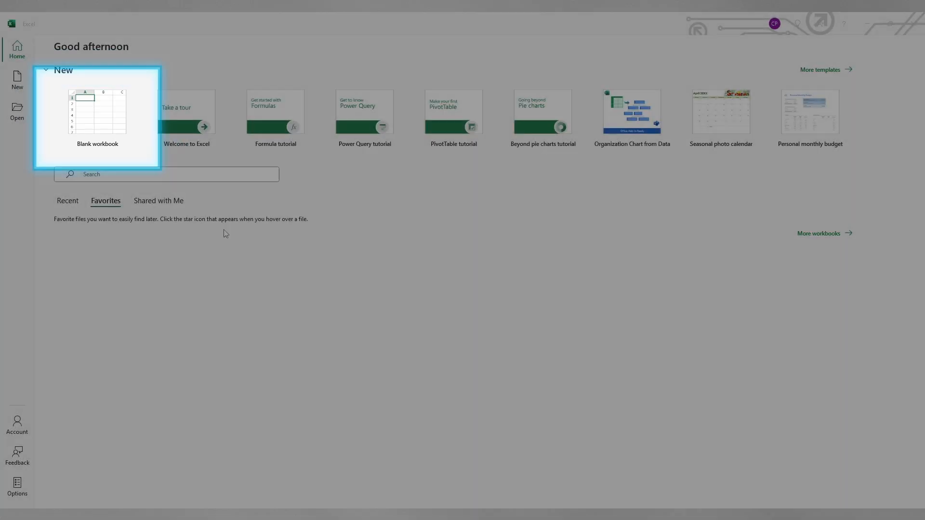
- Create a blank workbook and add Sheet2, Sheet3 and Sheet4
left_click(97, 116)
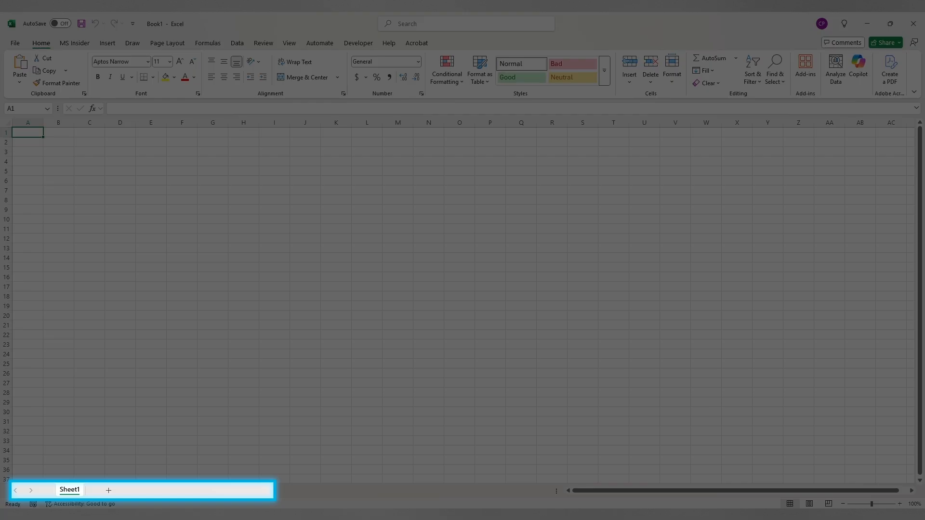
left_click(109, 491)
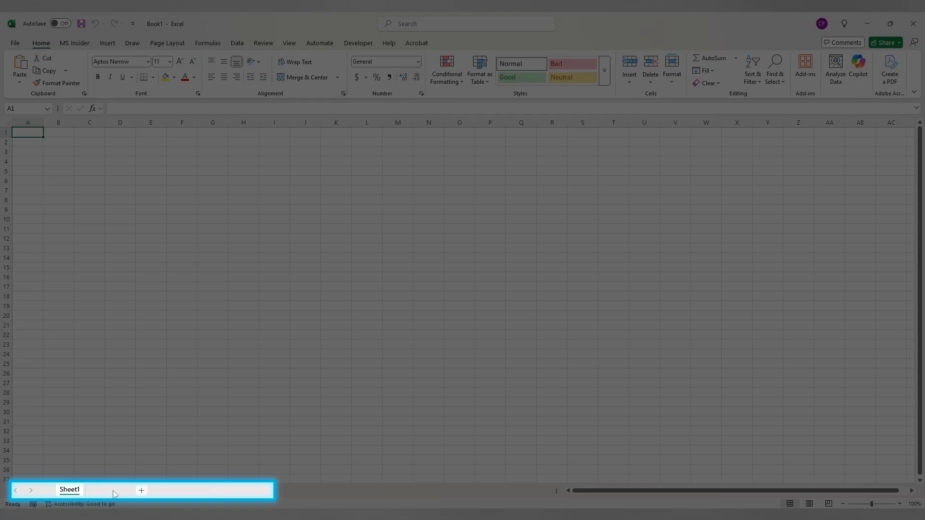
left_click(142, 491)
left_click(173, 491)
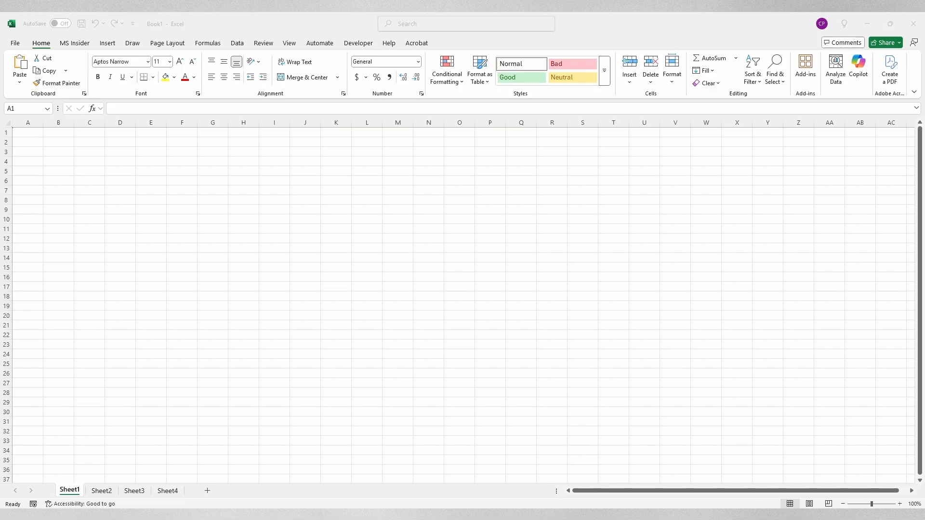
- Rename the Sheet1 tab to Test1
double_click(67, 490)
type("T")
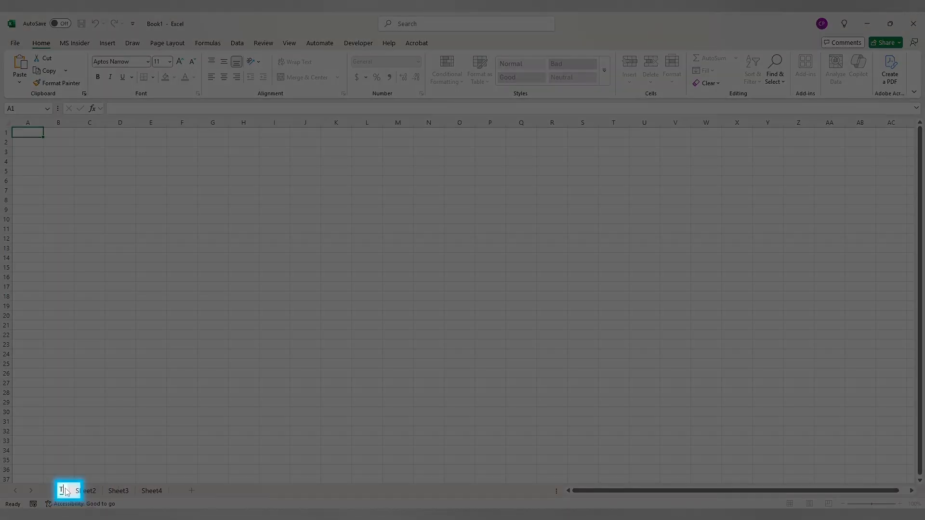
type("est1")
key("Return")
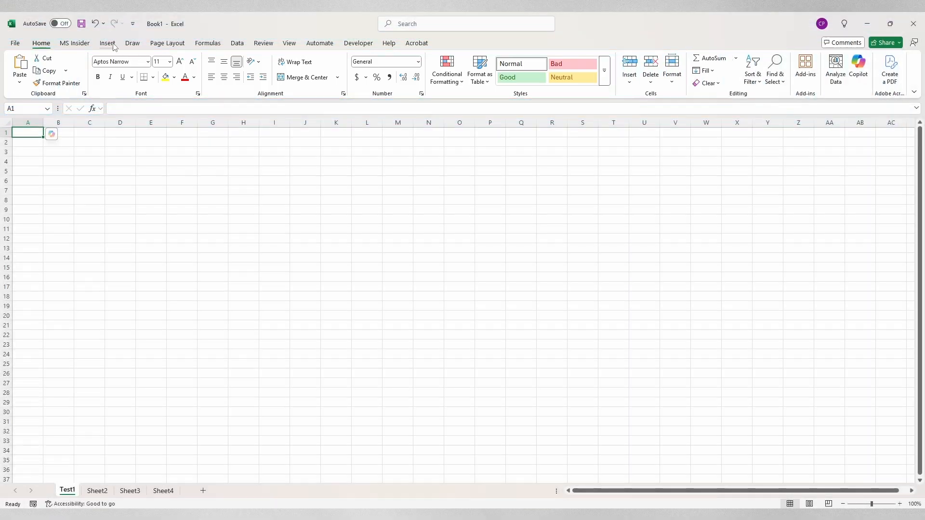
- Look through the Insert, Formulas and Data ribbon tabs
left_click(109, 45)
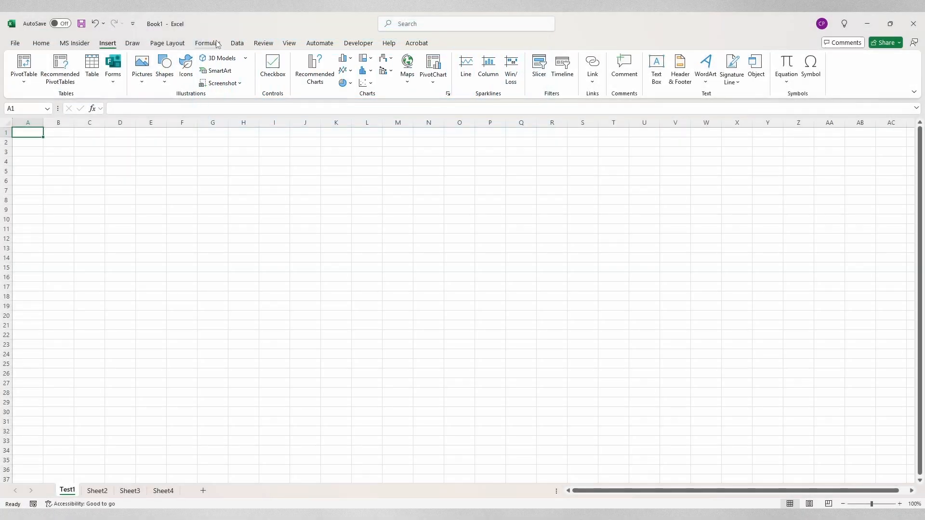
left_click(217, 44)
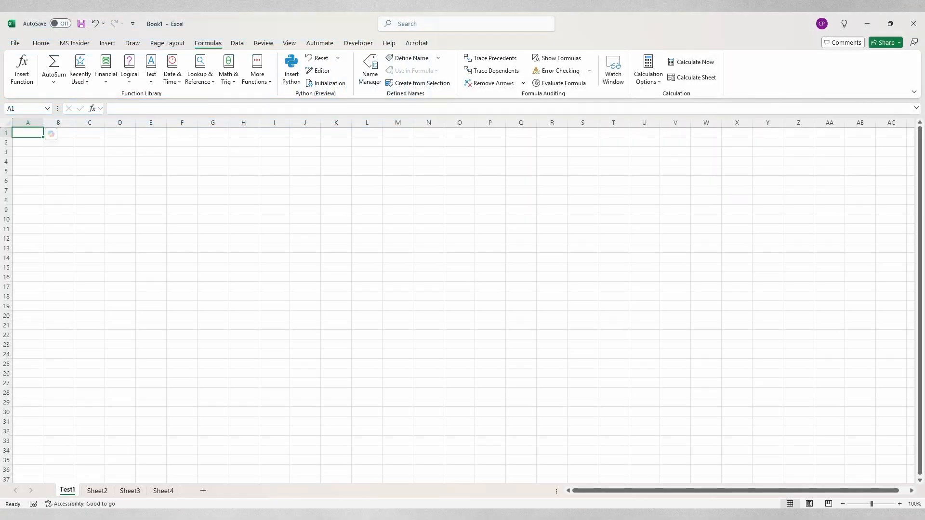
left_click(239, 47)
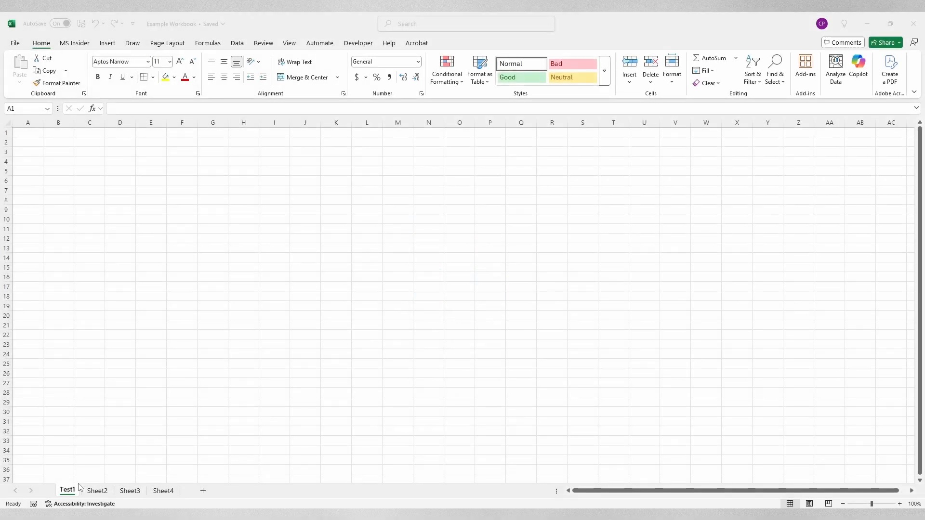
- Bring Excel into focus and show Sheet2's billing table
left_click(95, 493)
left_click(96, 491)
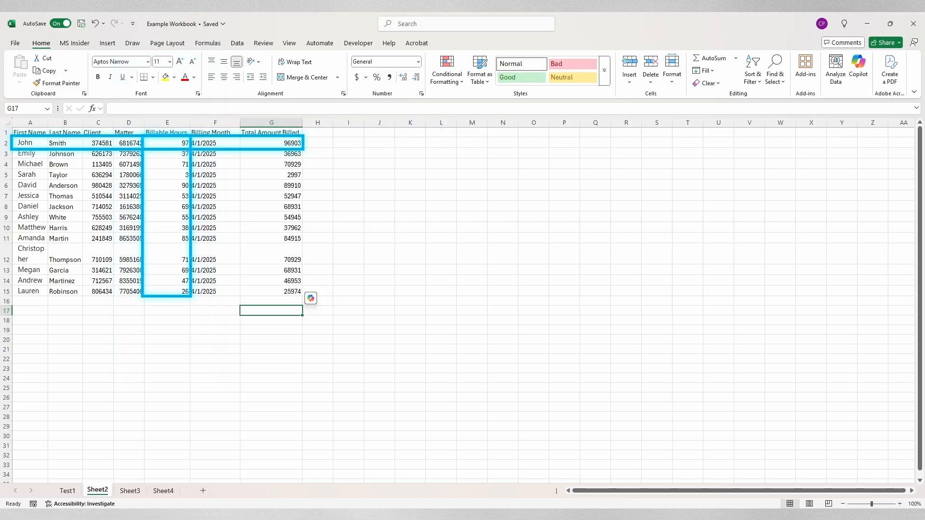
left_click(271, 321)
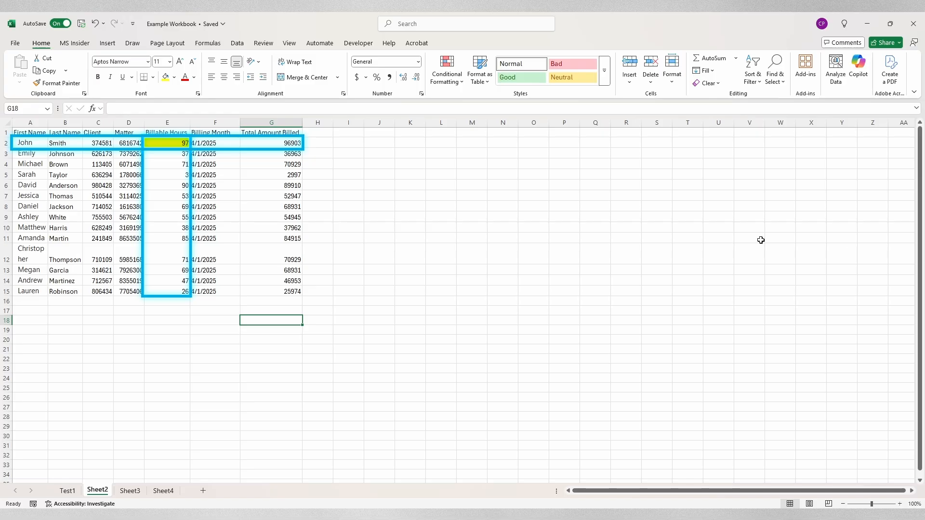
left_click(182, 143)
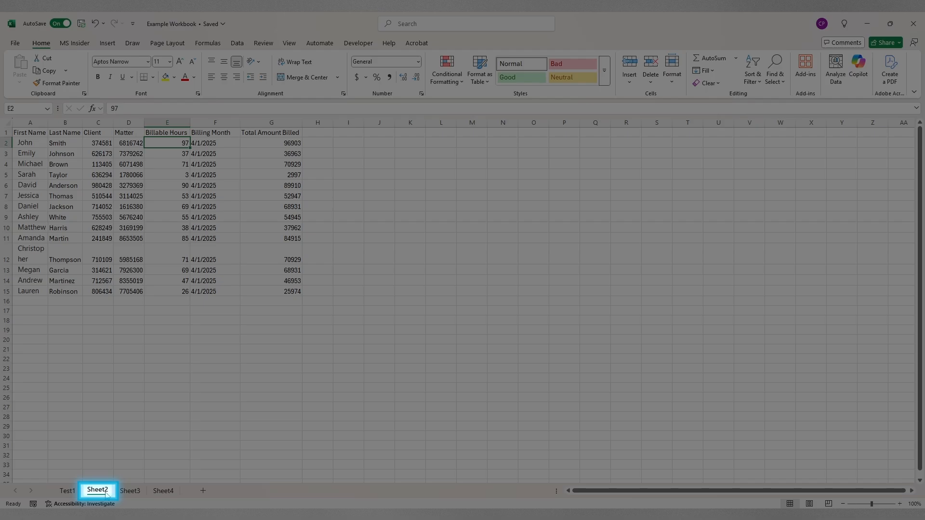
- Rename the Sheet2 tab to Data1
double_click(97, 491)
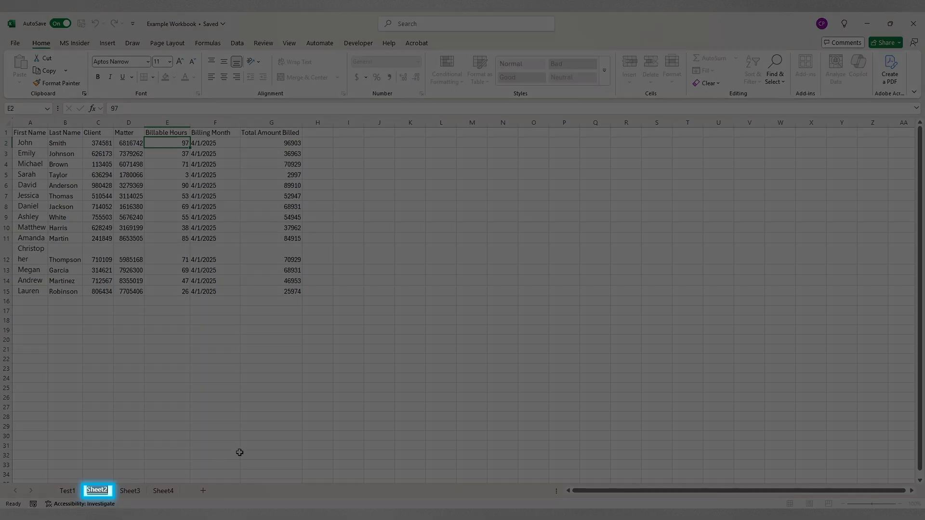
type("Data1")
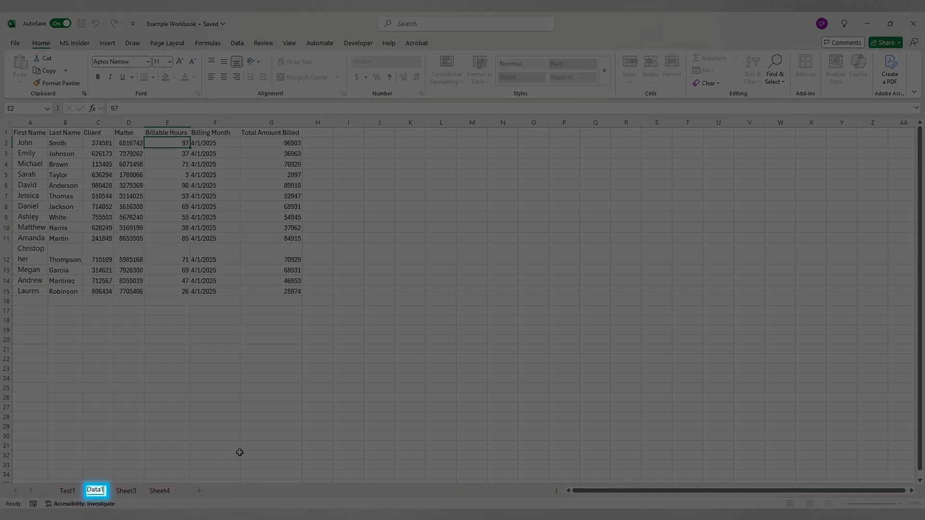
key("Return")
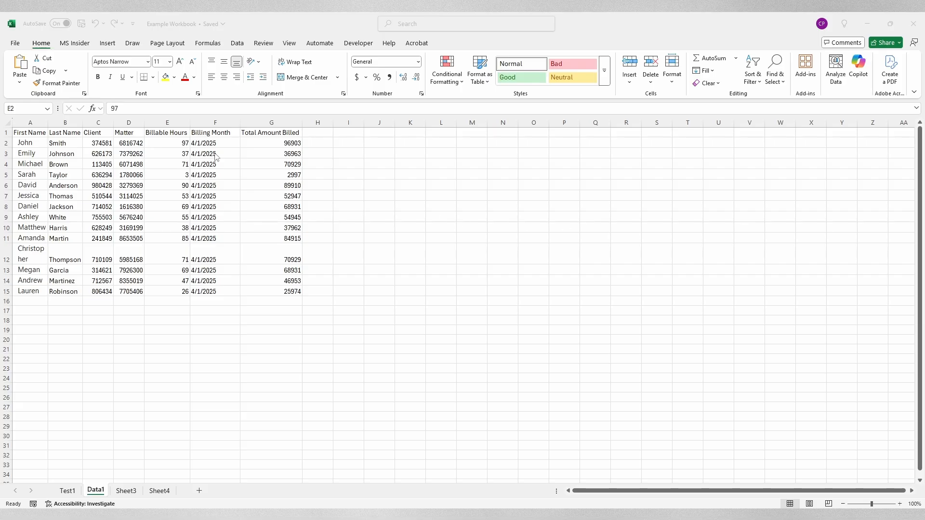
- Convert A1:G15 into a table with headers using Ctrl+T
left_click_drag(29, 131, 291, 291)
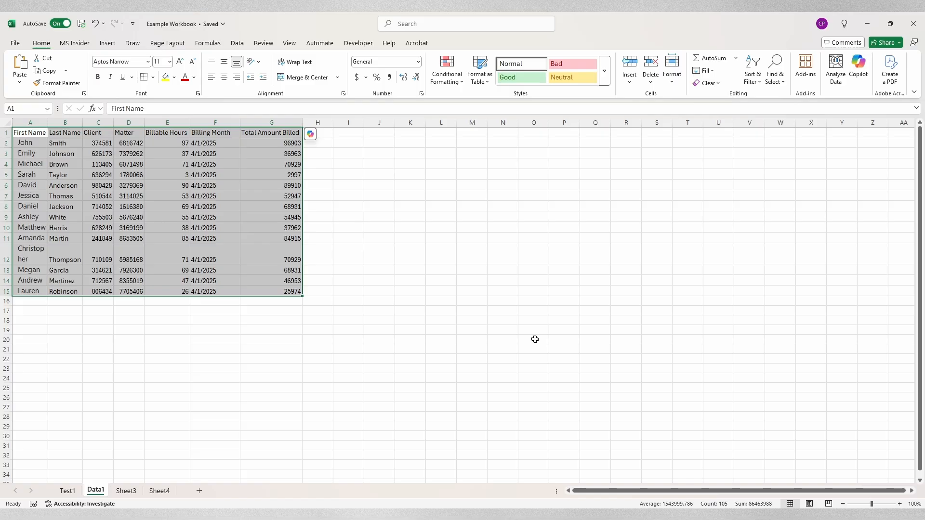
key("ctrl+t")
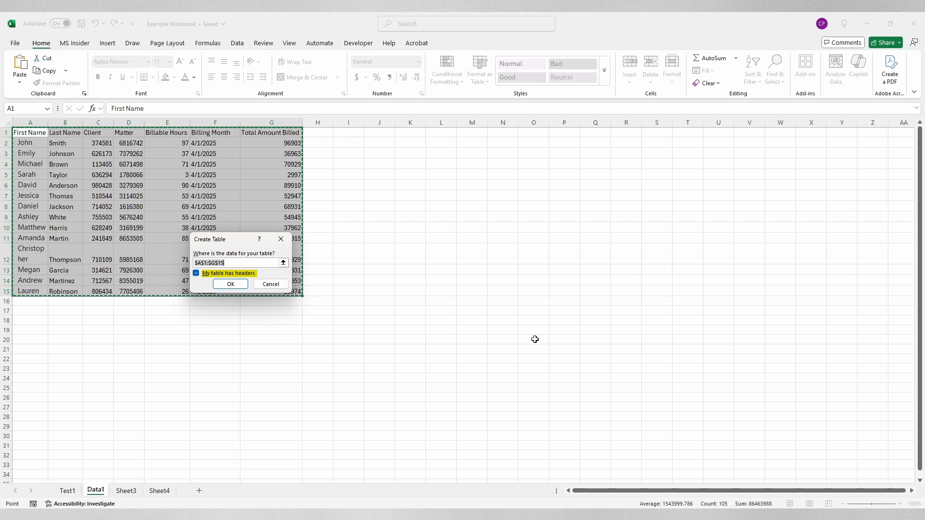
left_click(230, 284)
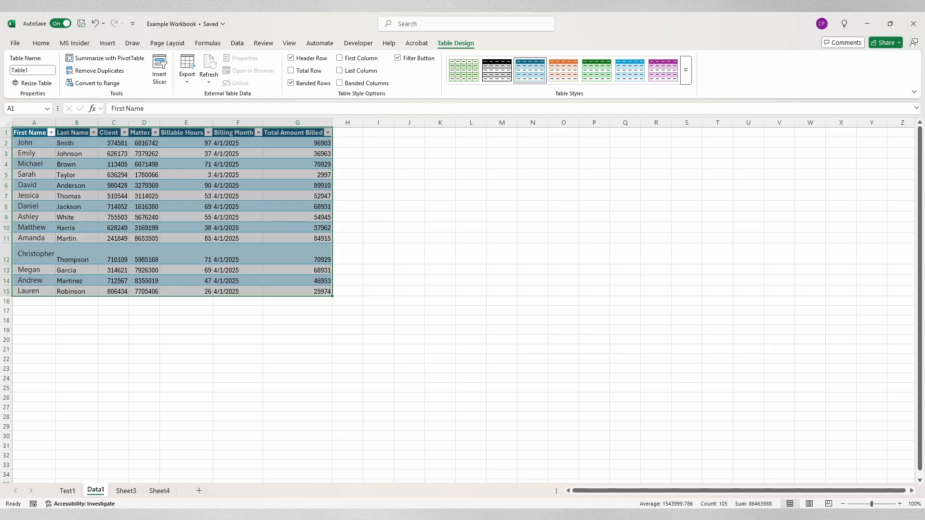
left_click(364, 134)
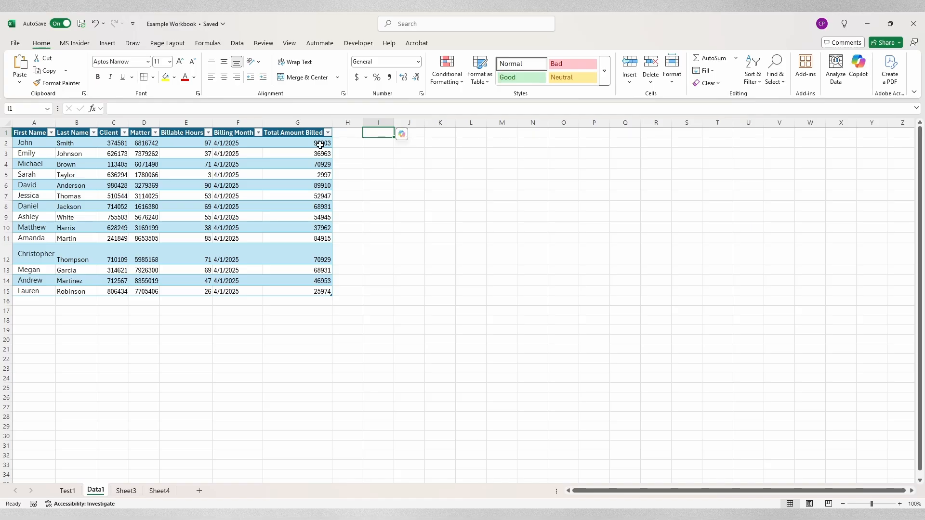
- Format the Total Amount Billed cells G2:G15 as Currency
left_click_drag(289, 143, 292, 289)
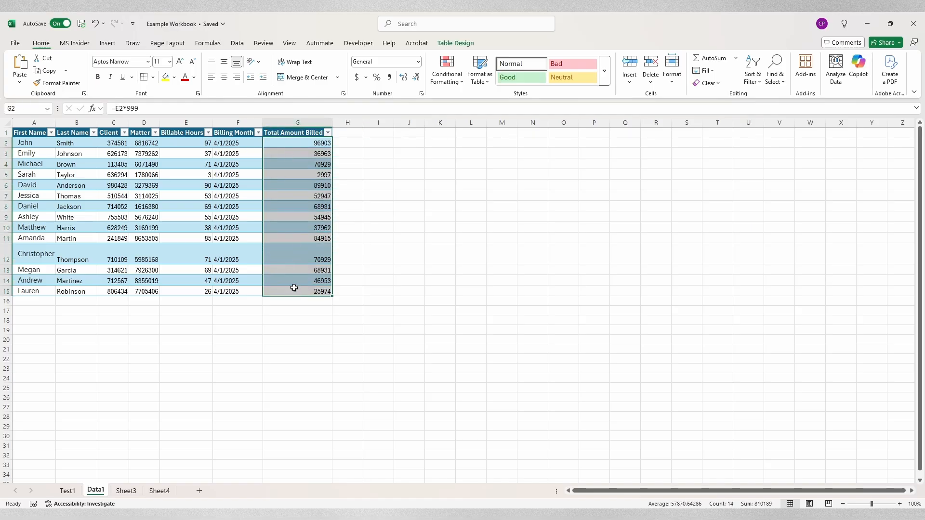
left_click(41, 43)
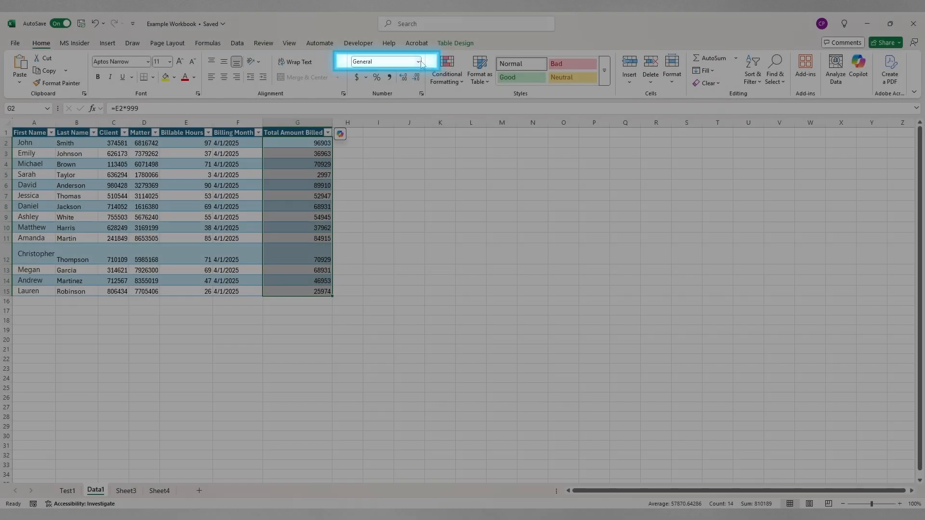
left_click(418, 62)
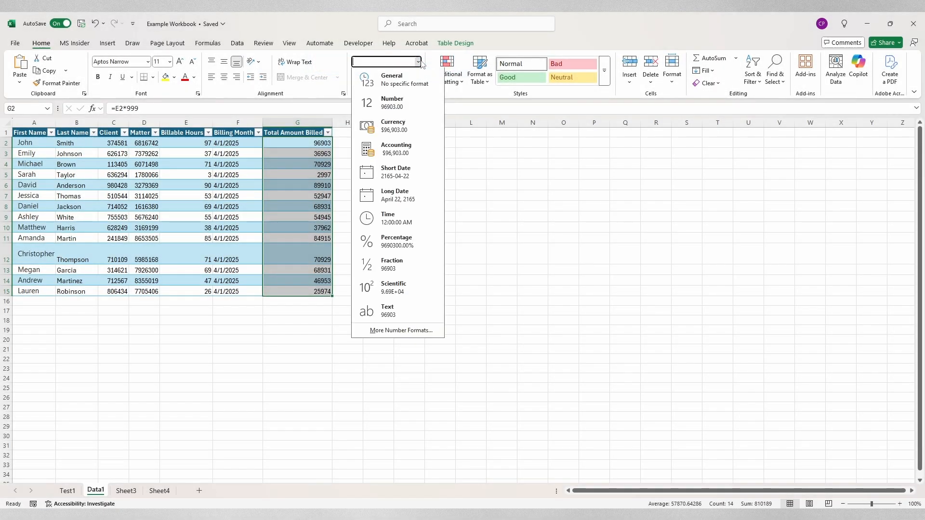
left_click(412, 125)
- Apply a Date number format to the Billing Month cells F2:F15
left_click_drag(231, 143, 231, 291)
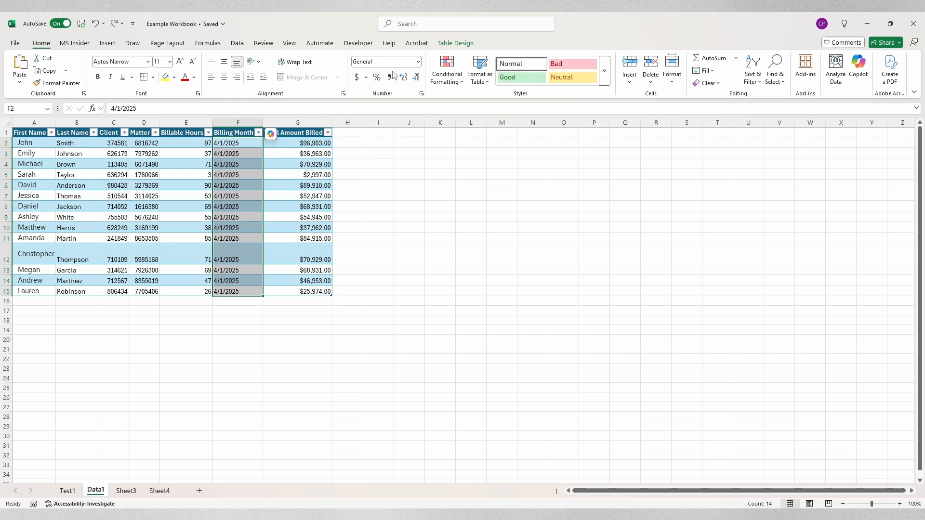
left_click(418, 63)
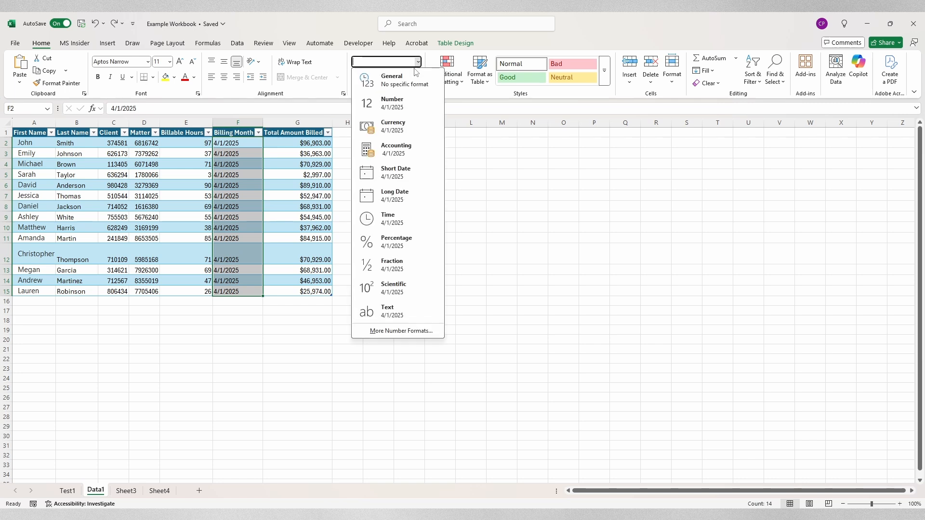
left_click(405, 202)
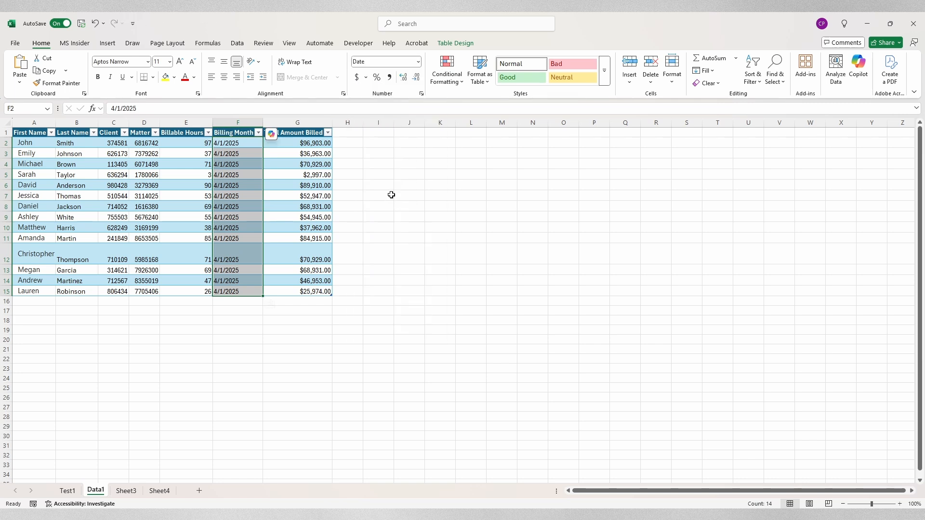
left_click(386, 161)
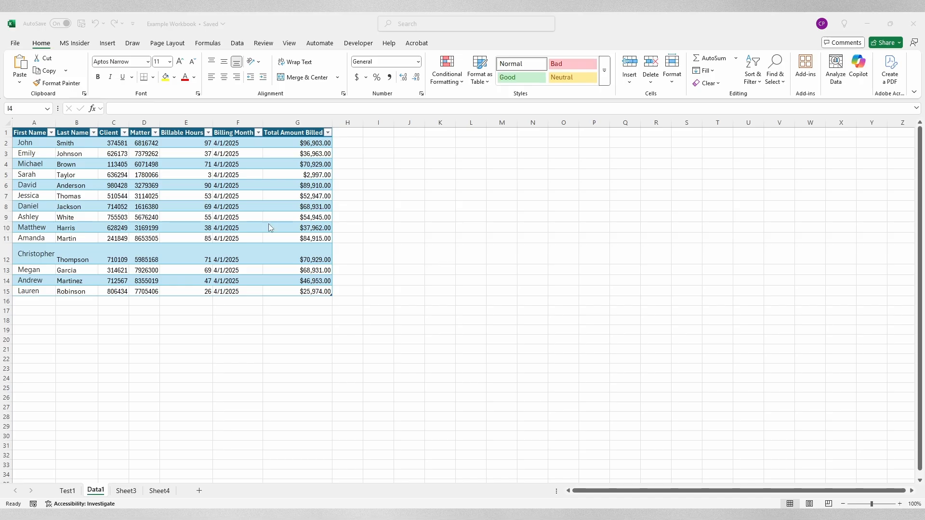
- Set all of A1:G15 to Aptos Narrow, size 11
left_click(75, 145)
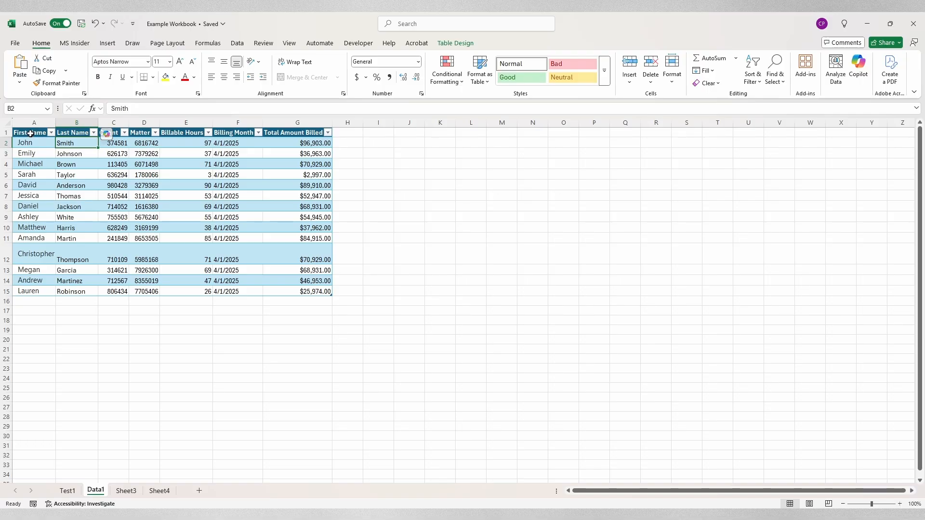
left_click_drag(30, 133, 294, 289)
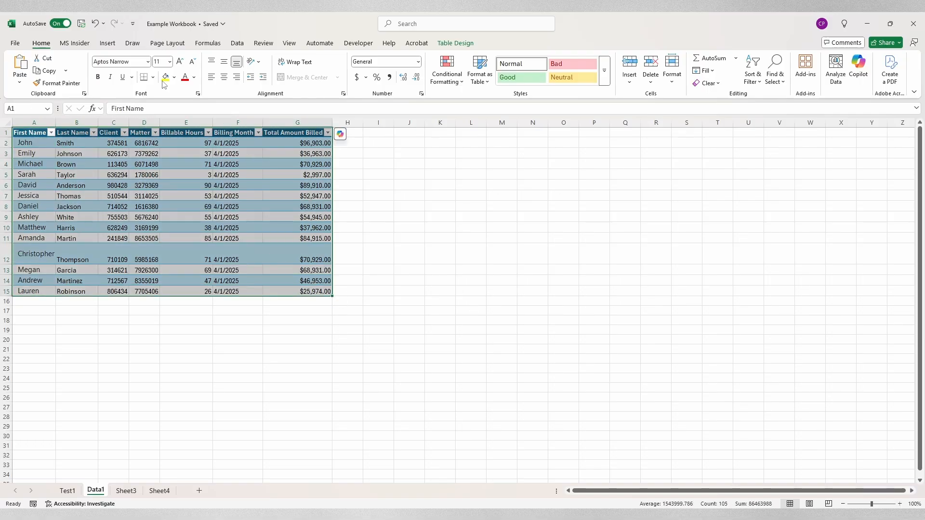
left_click(148, 61)
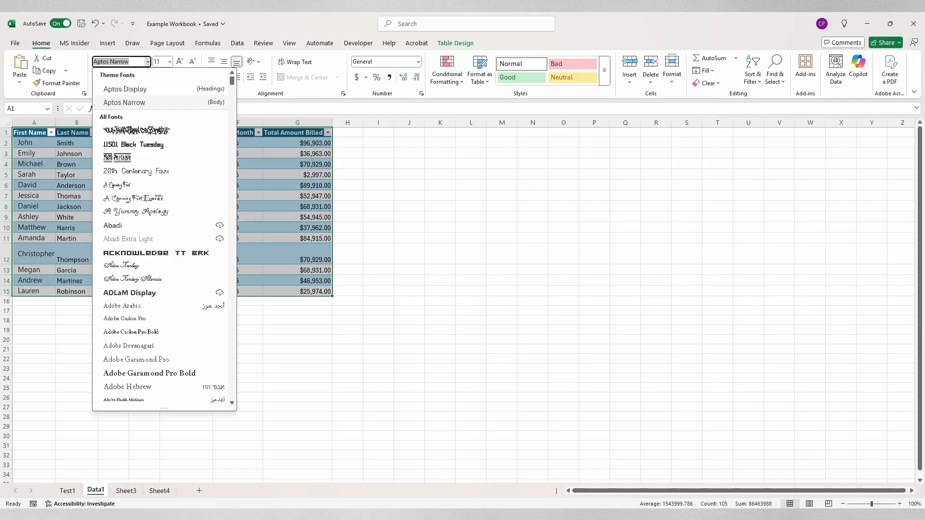
left_click(148, 102)
left_click(170, 61)
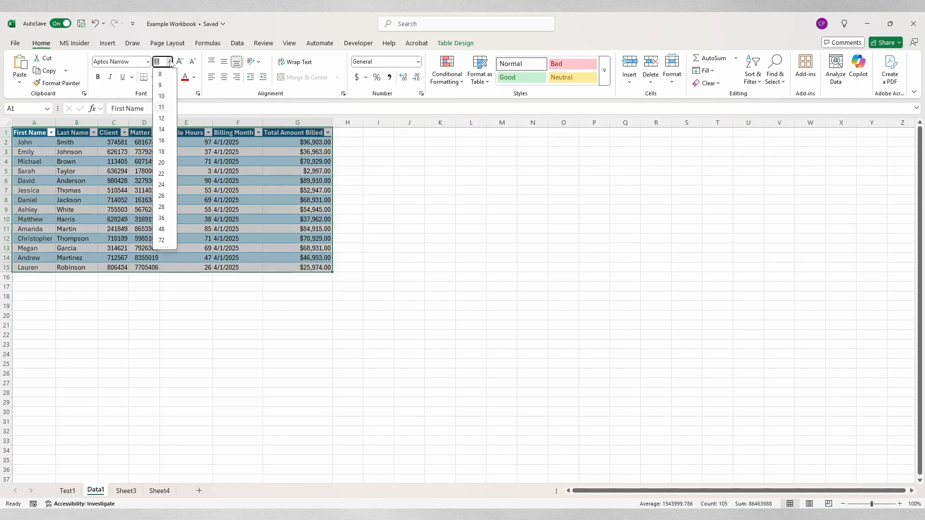
left_click(165, 108)
left_click(113, 179)
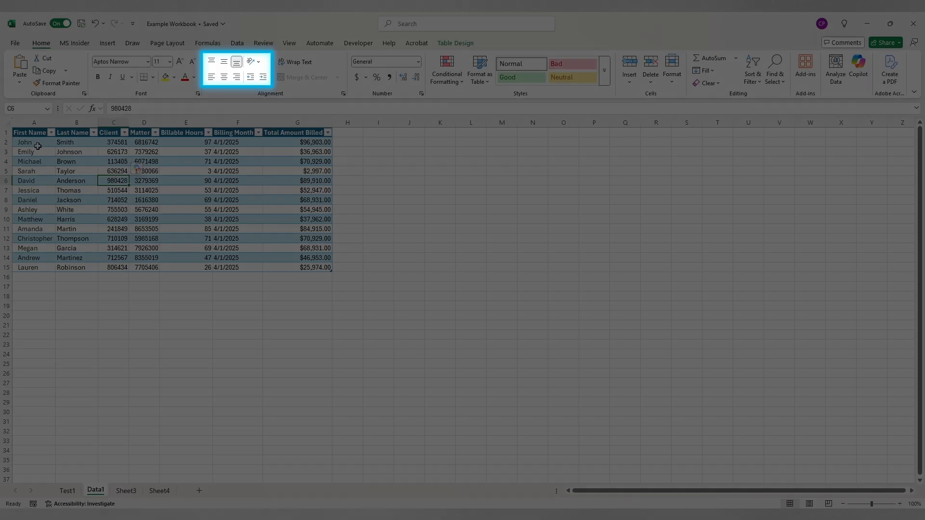
- Center-align the Billing Month dates in F2:F15
left_click(43, 146)
left_click_drag(43, 146, 85, 269)
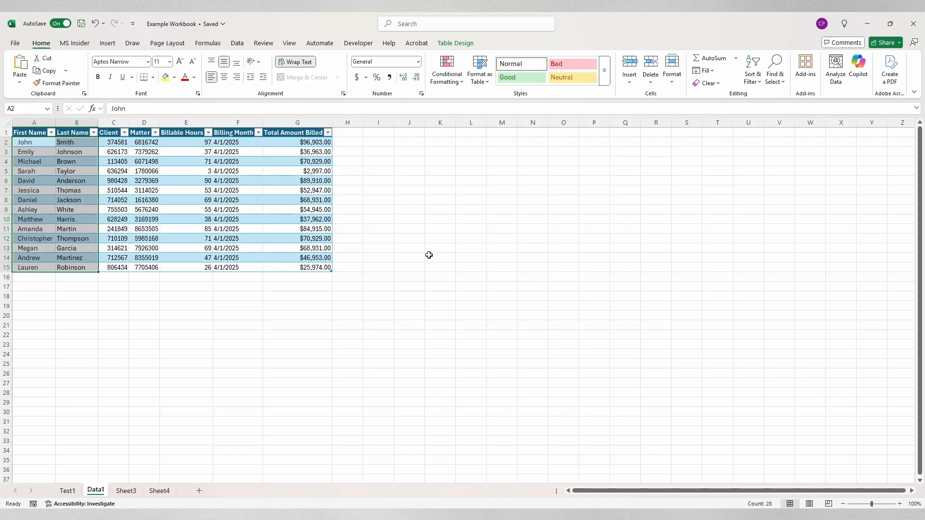
left_click_drag(250, 142, 253, 267)
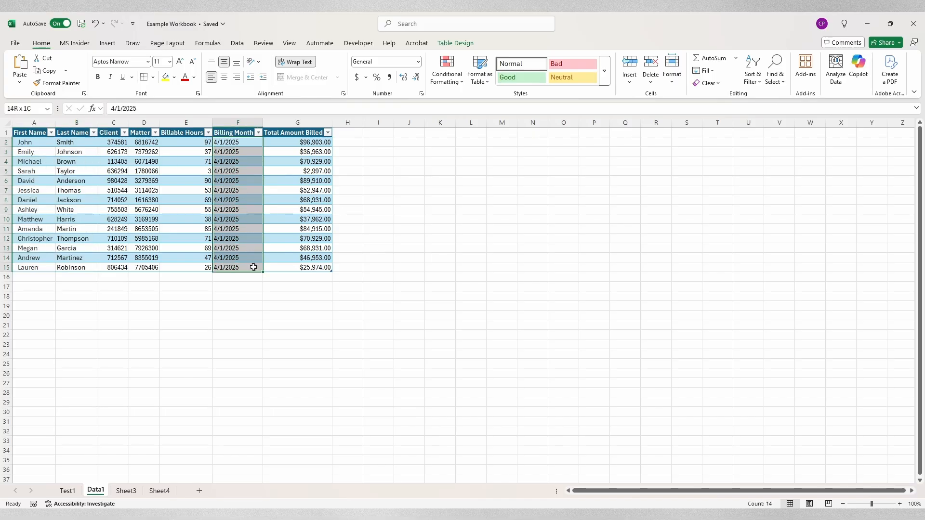
left_click(225, 77)
left_click(366, 179)
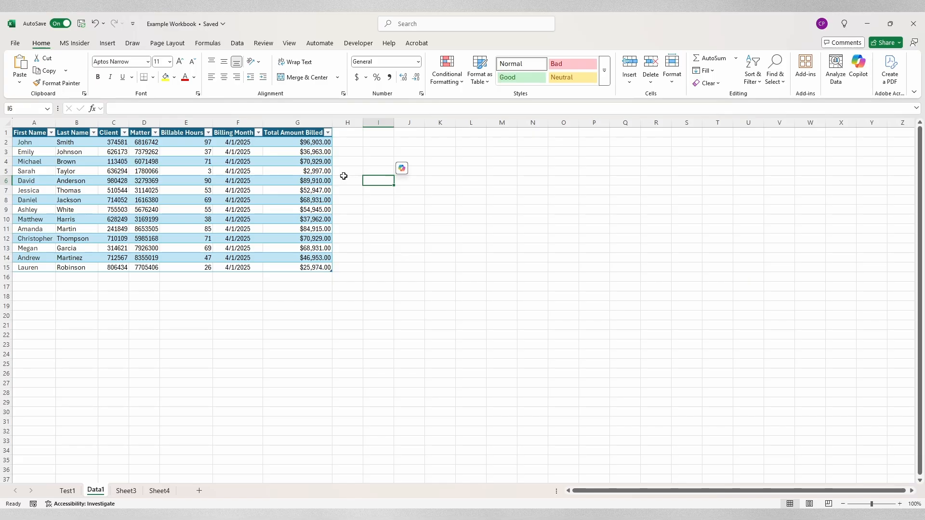
key("alt+F11")
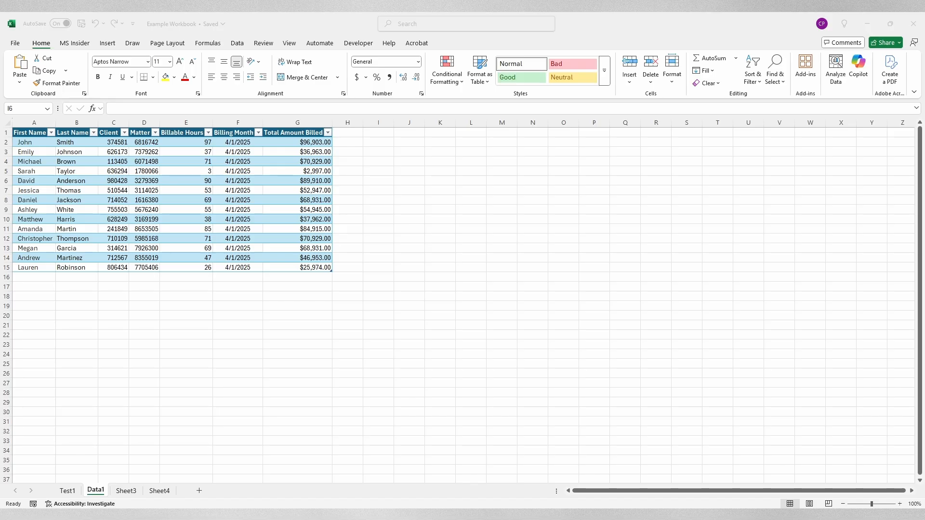
- Sort Table1 by Total Amount Billed, largest to smallest
left_click(330, 135)
left_click(329, 134)
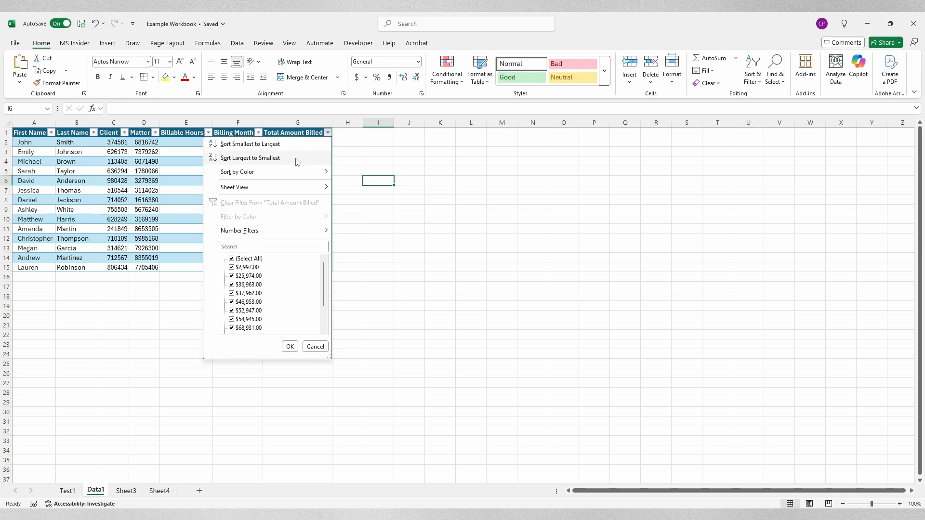
left_click(261, 159)
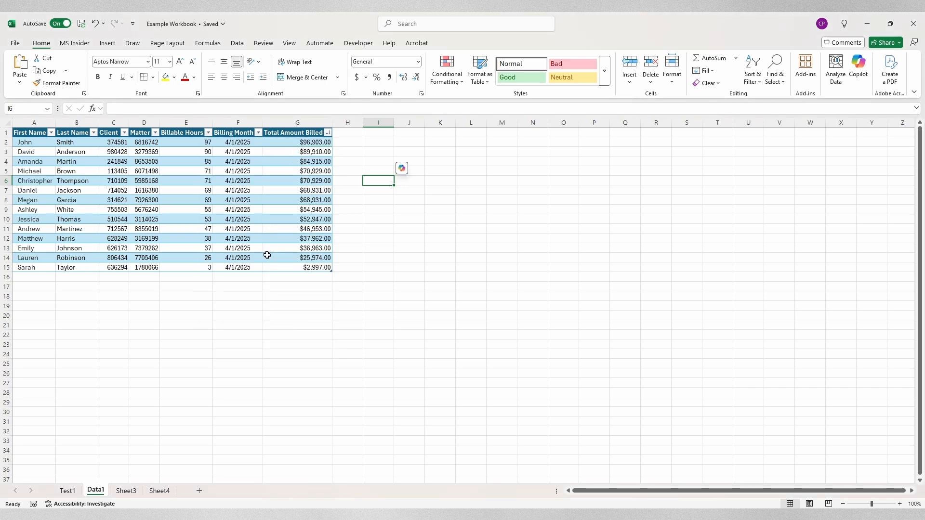
left_click(51, 133)
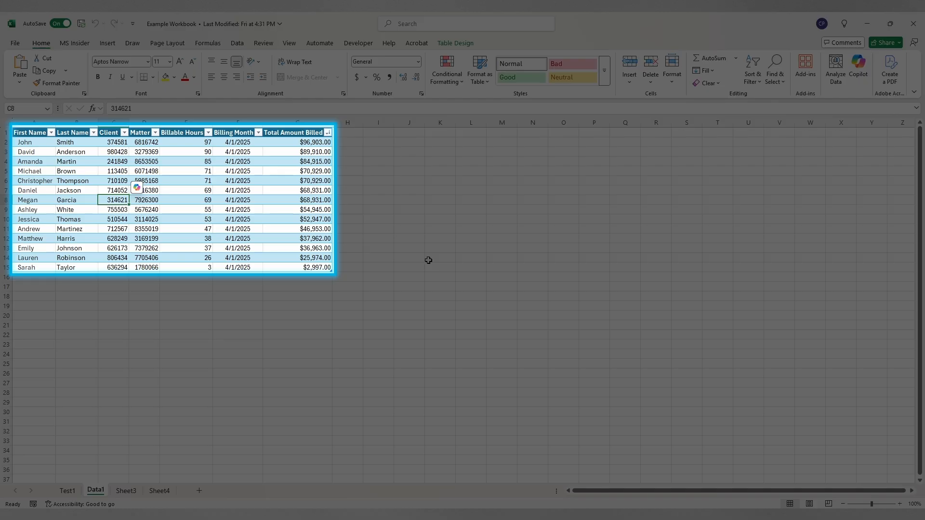
key("Right")
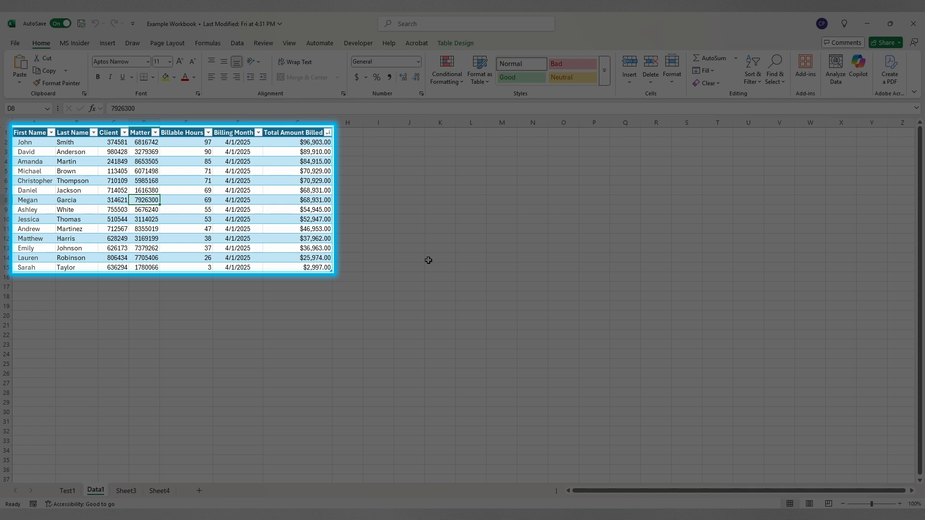
key("Left")
key("Down")
key("Right")
key("Right")
key("Right")
key("Right")
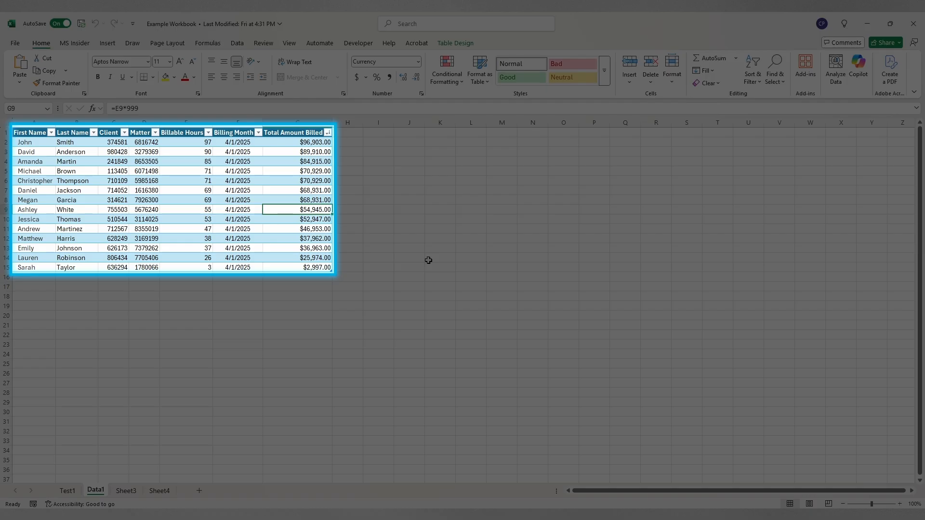
key("Home")
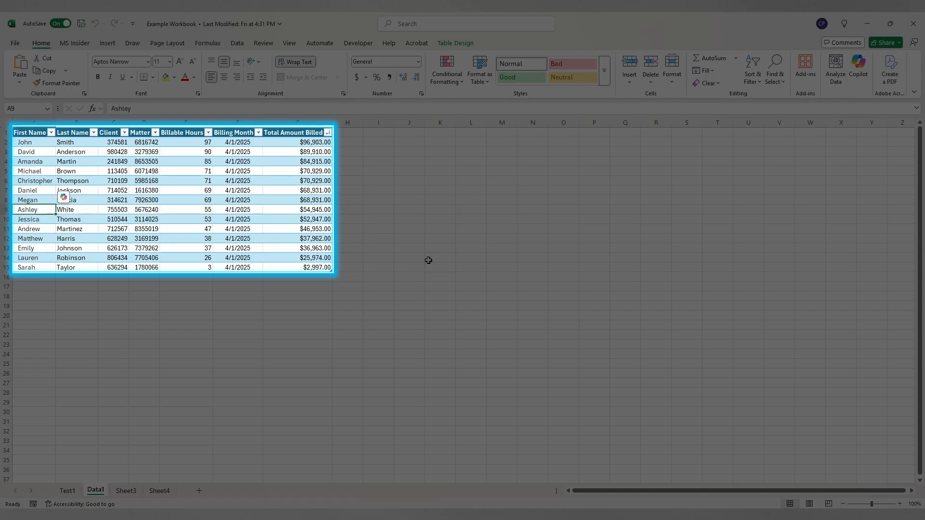
key("ctrl+Home")
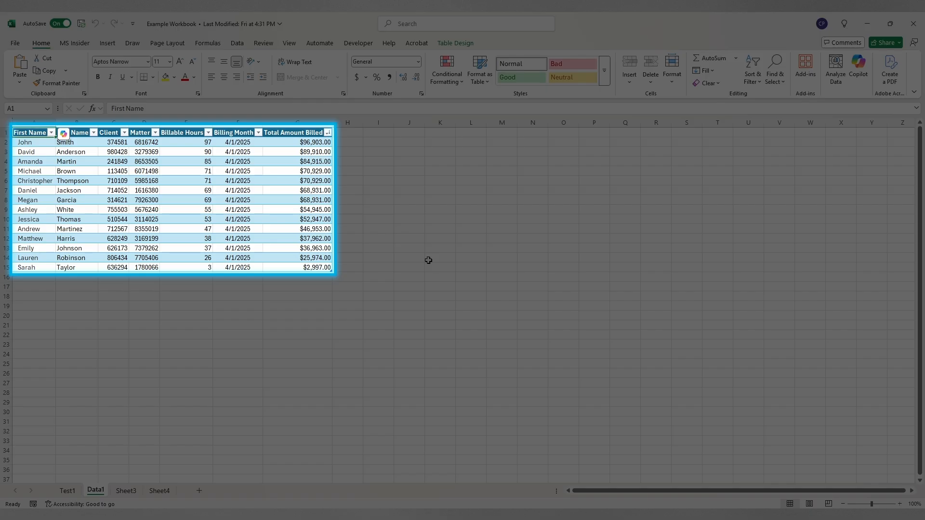
key("ctrl+Down")
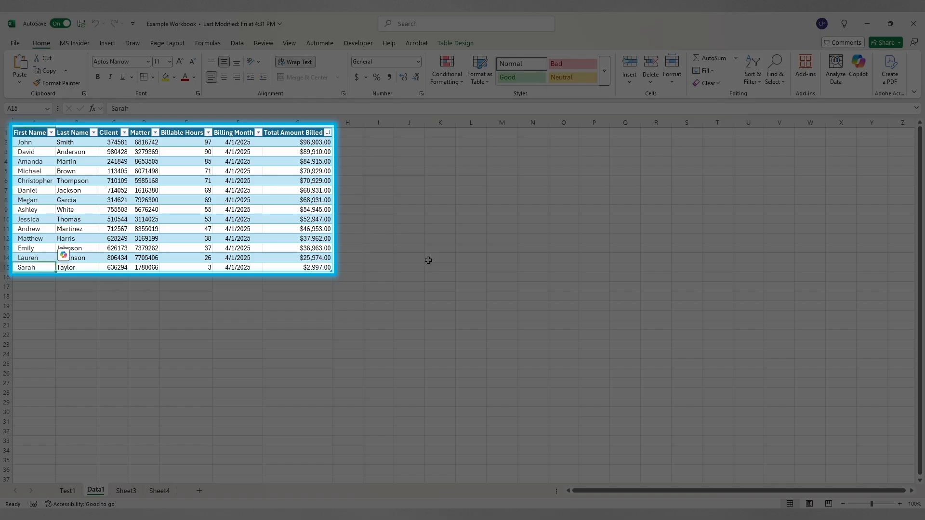
key("ctrl+Right")
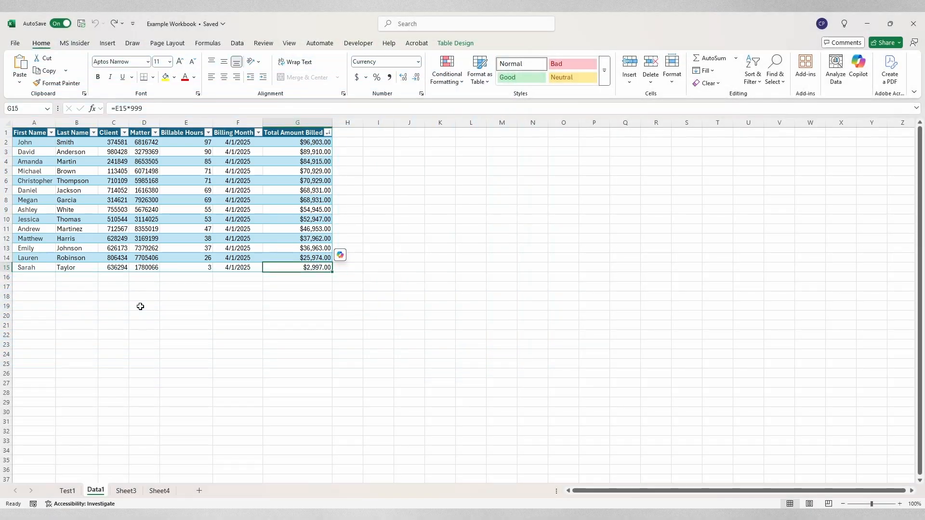
- Add row 16 to Table1, enter the new client's first and last name, and begin editing the billable hours
key("Tab")
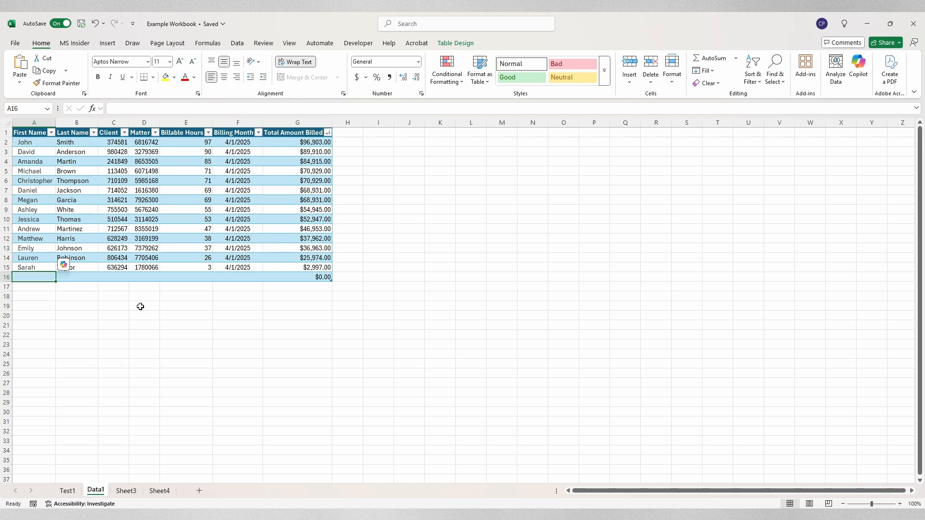
type("Mike")
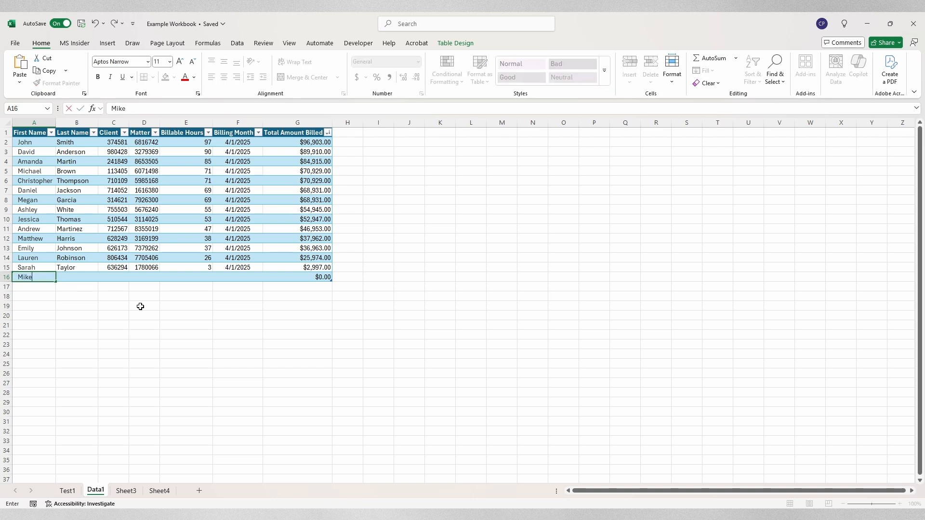
key("Tab")
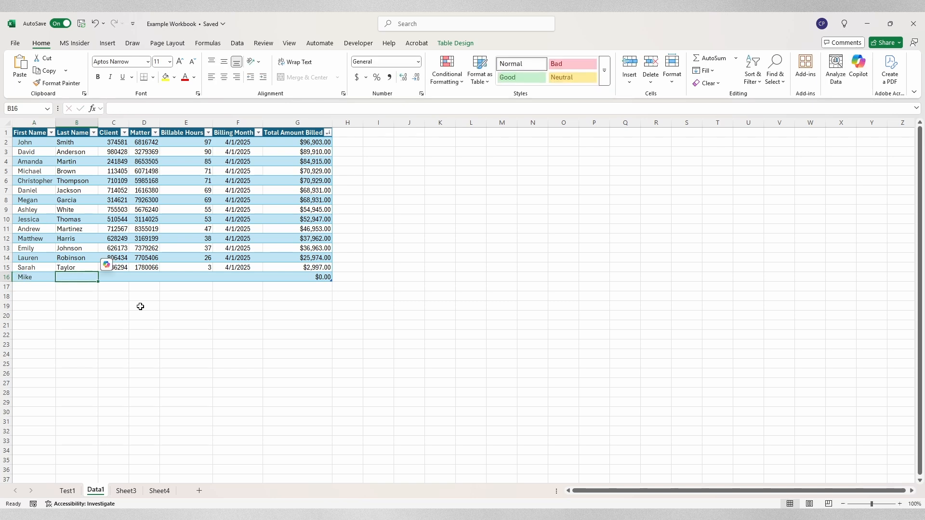
type("James")
key("Tab")
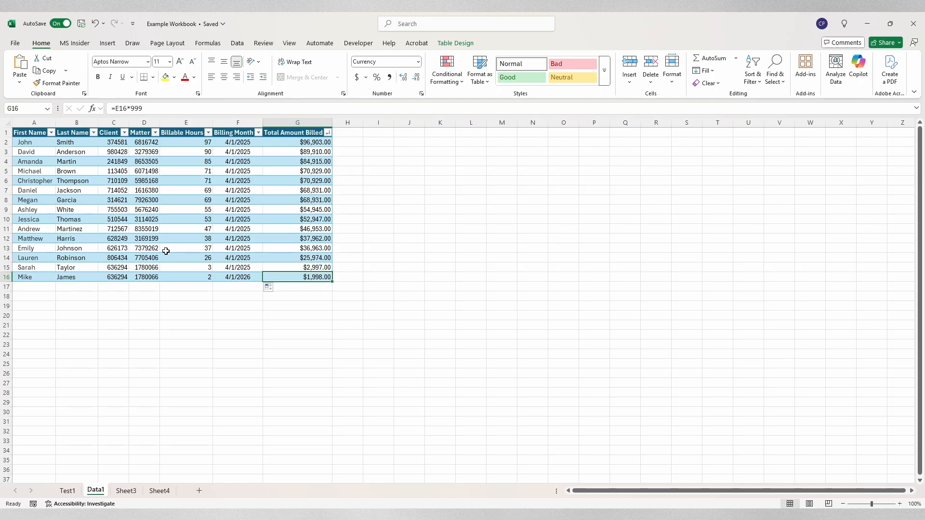
double_click(196, 190)
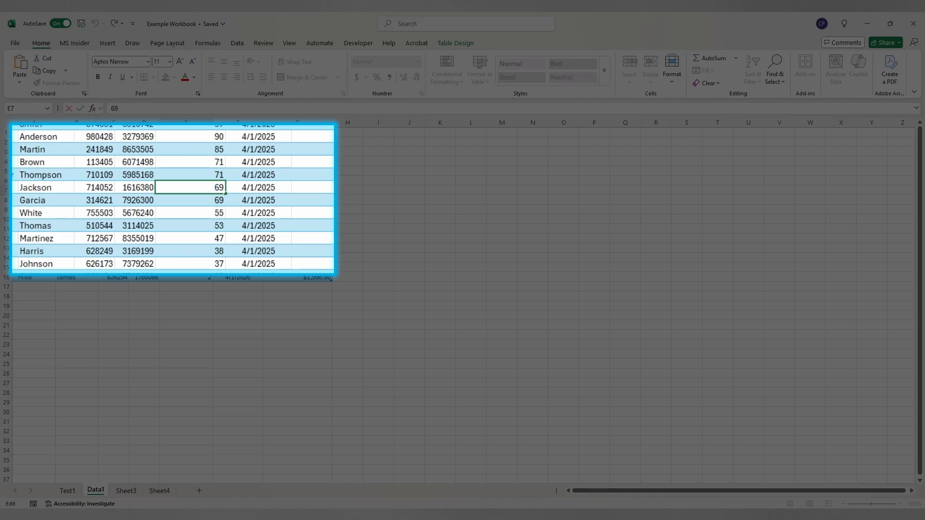
left_click(199, 202)
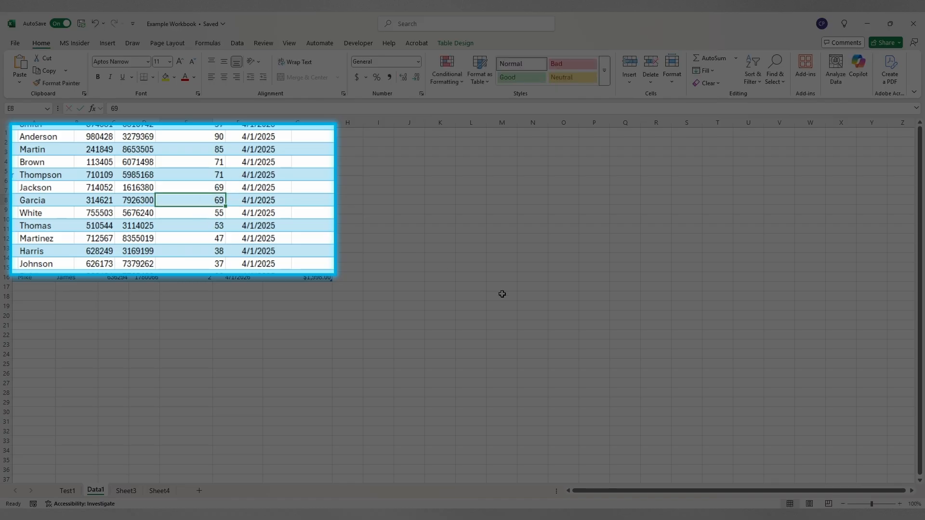
key("F2")
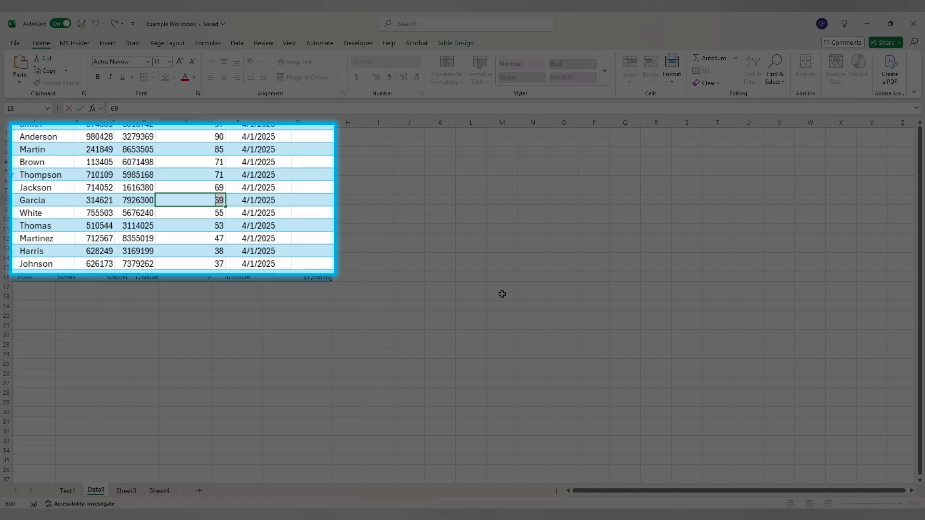
key("Escape")
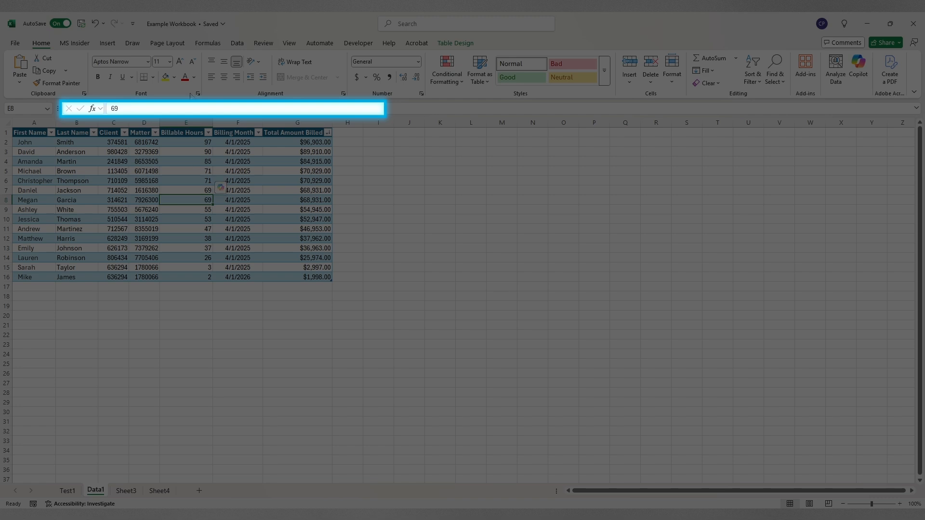
- Change E8's billable hours from 69 to 67 in the formula bar
left_click(144, 107)
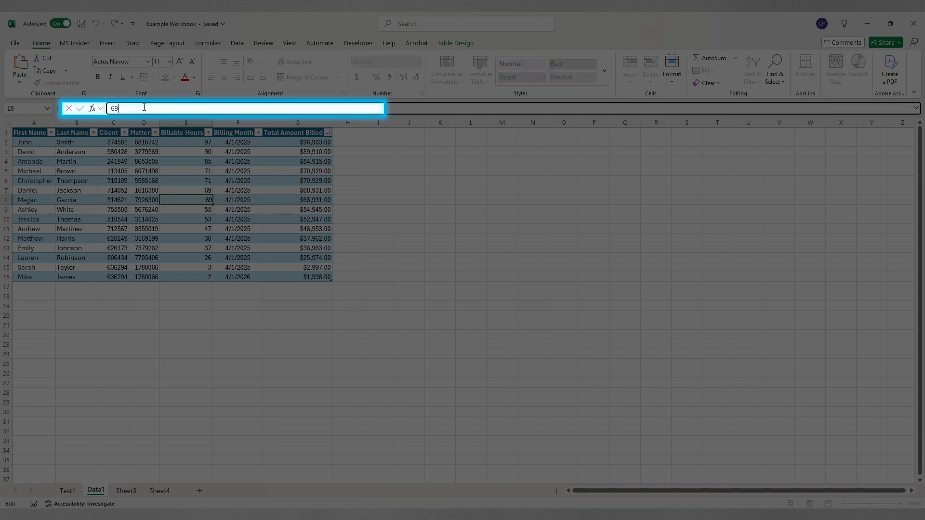
key("BackSpace")
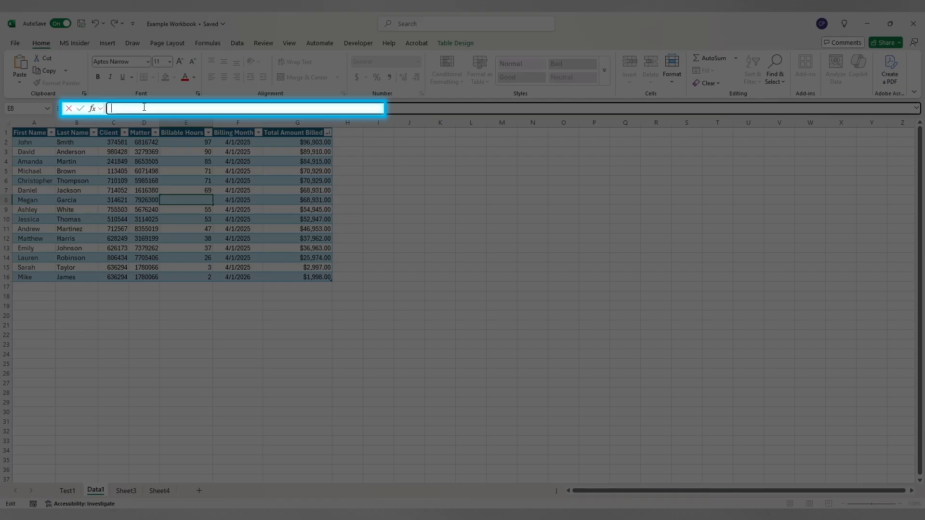
key("BackSpace")
type("57")
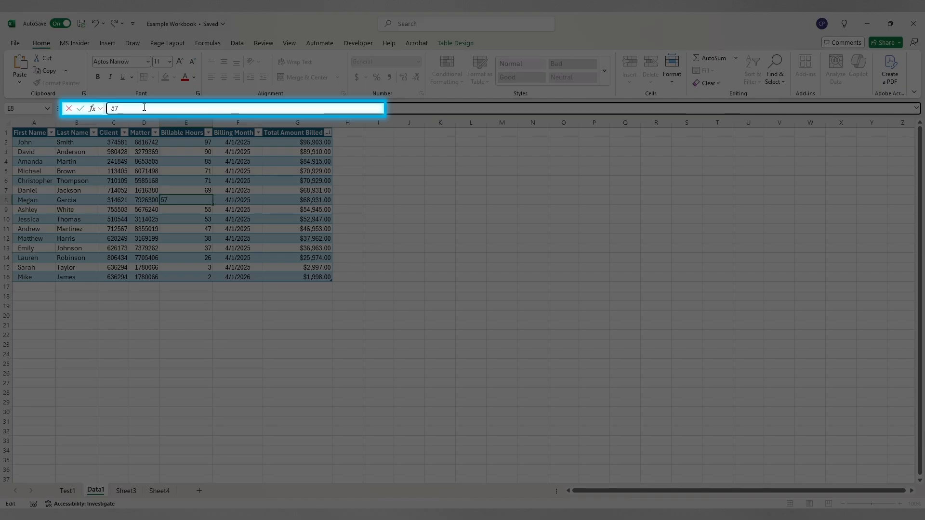
key("Tab")
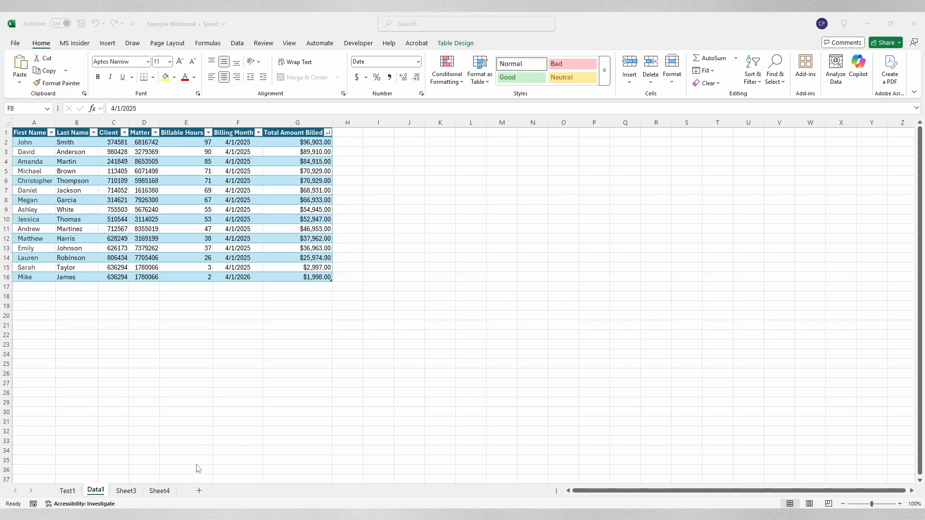
- Switch to the Sheet3 tab and rename it 'Autofill'
left_click(133, 490)
double_click(128, 490)
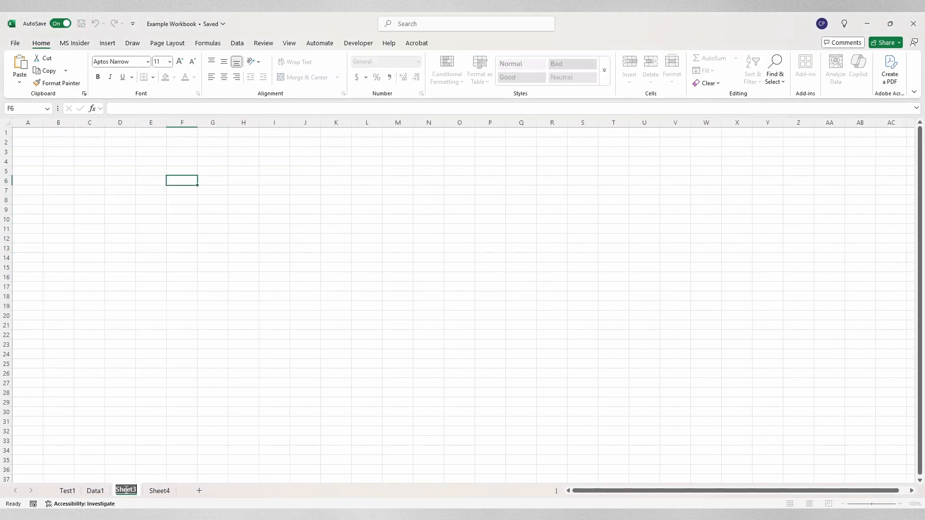
type("Autofill")
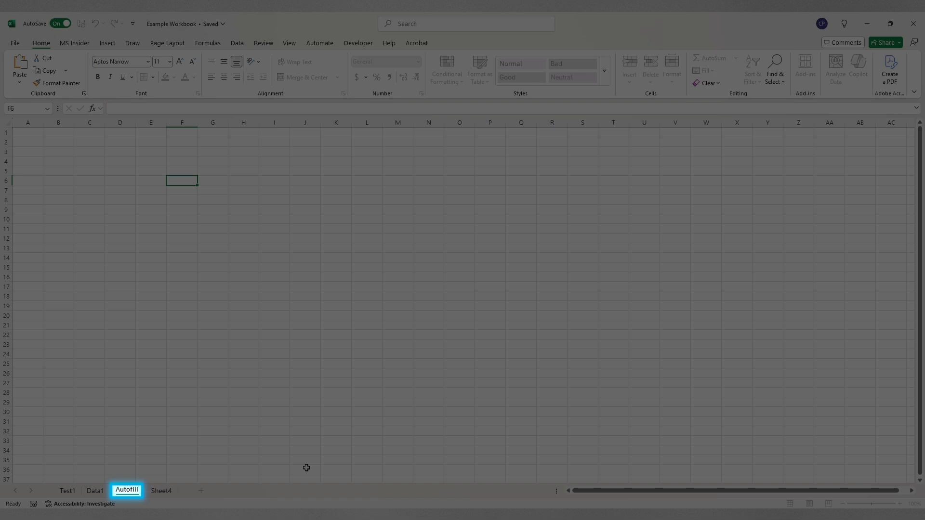
key("Return")
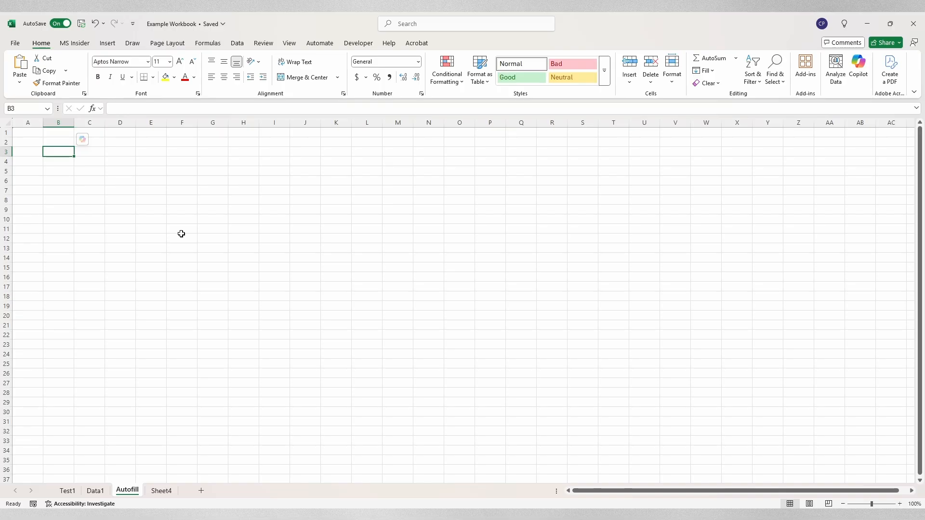
- Type Jan and Feb in column B and AutoFill the series down to Dec
type("Jan")
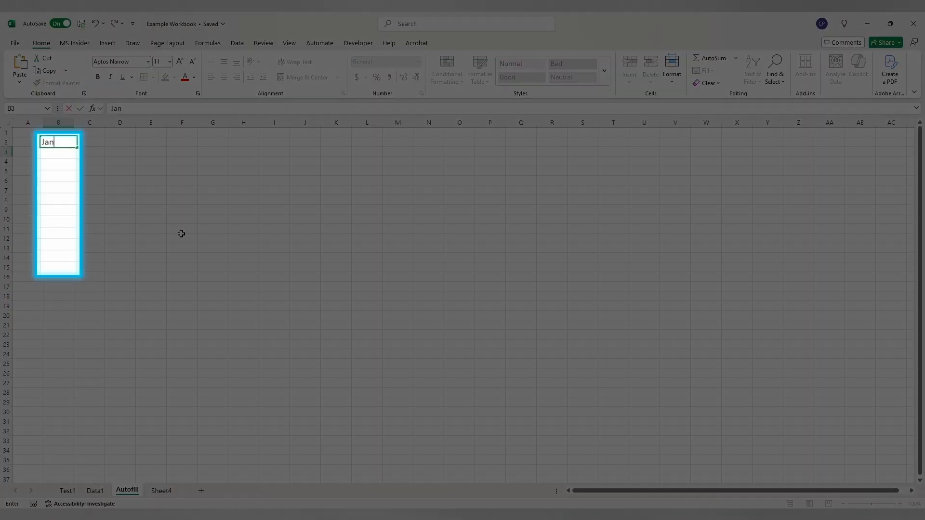
key("Return")
type("Feb")
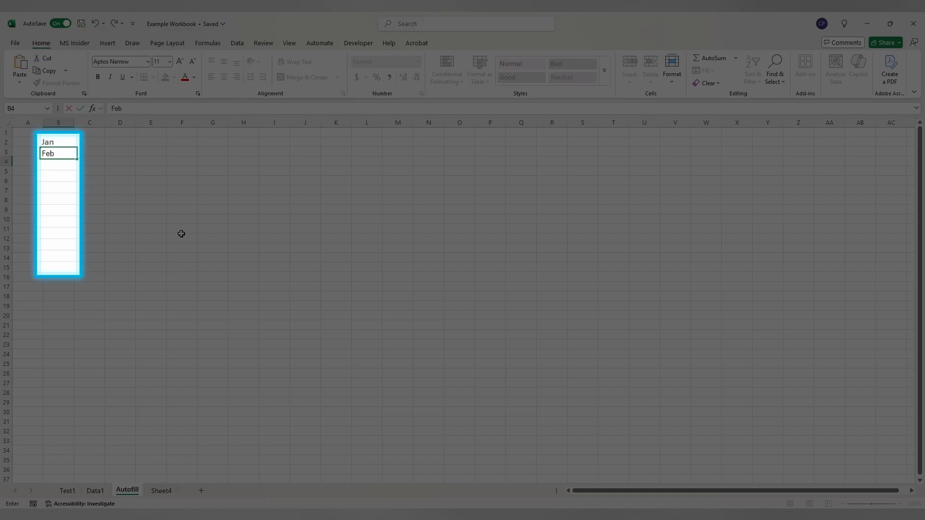
left_click_drag(68, 141, 67, 151)
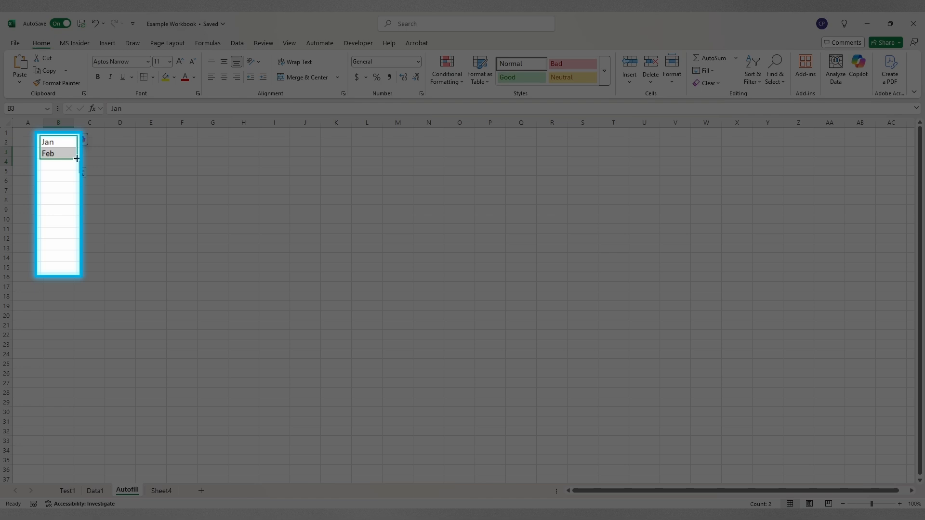
left_click_drag(76, 158, 72, 272)
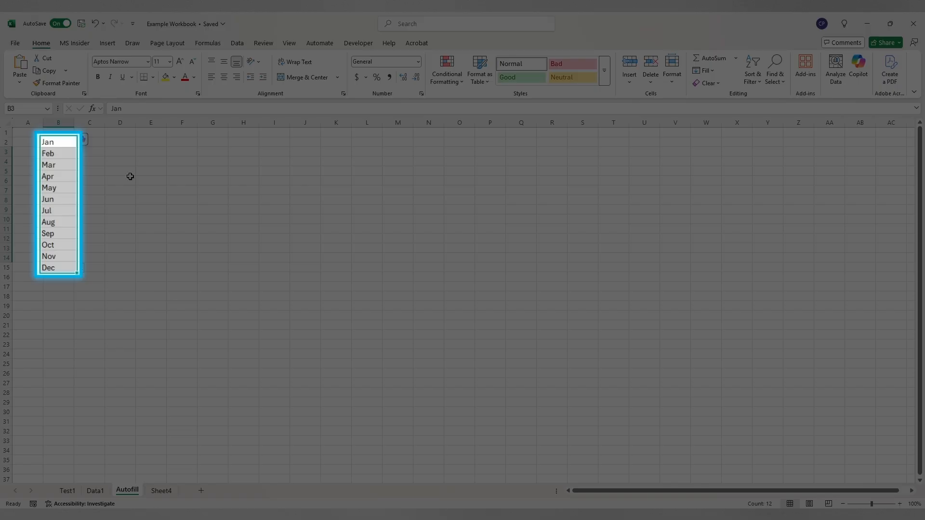
- Enter Monday and Tuesday in column C and AutoFill the weekdays down the column
left_click(100, 151)
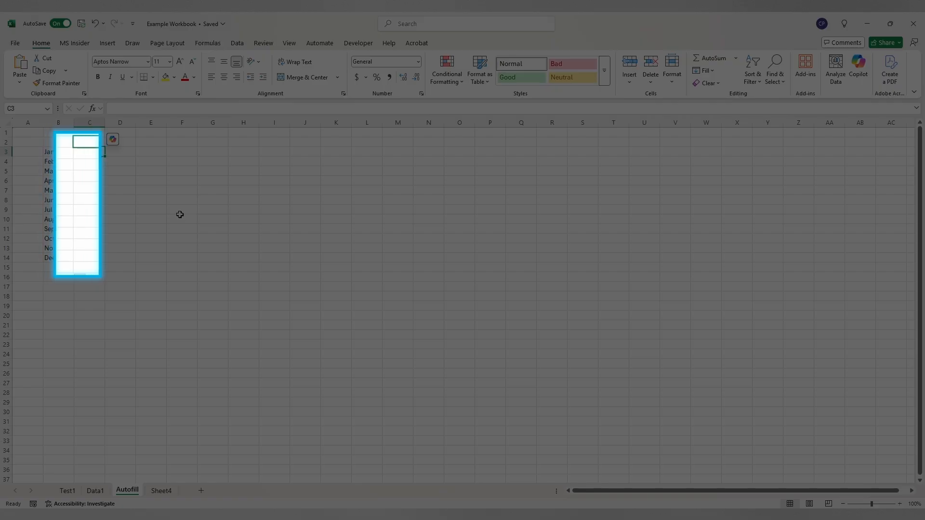
type("Monday")
key("Return")
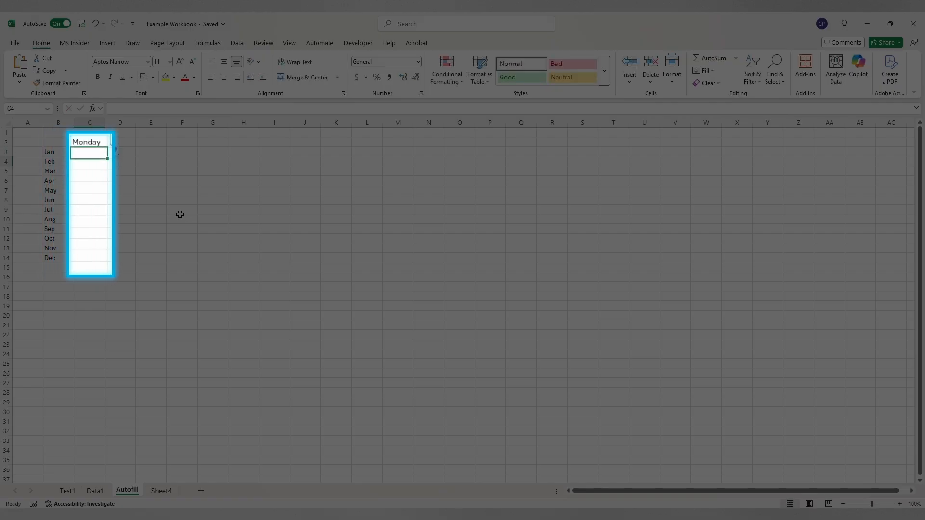
type("Tuesday")
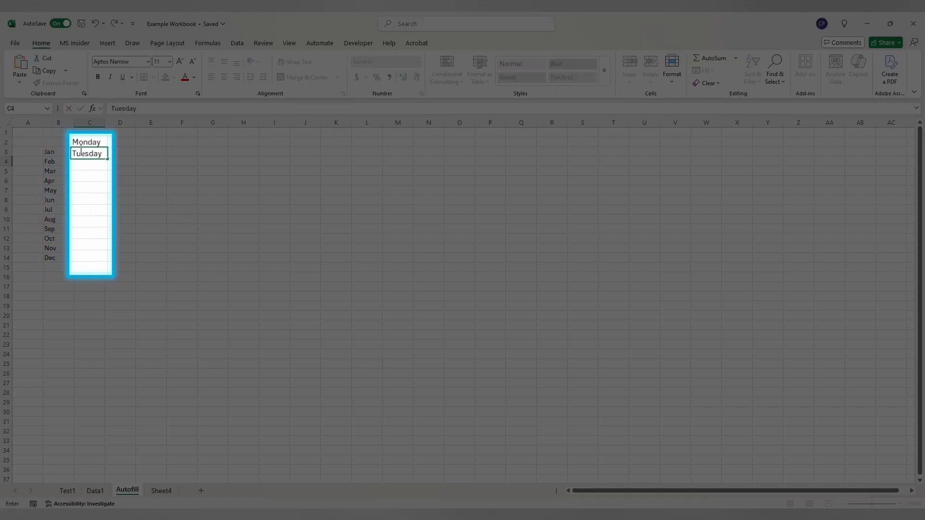
left_click_drag(82, 141, 102, 268)
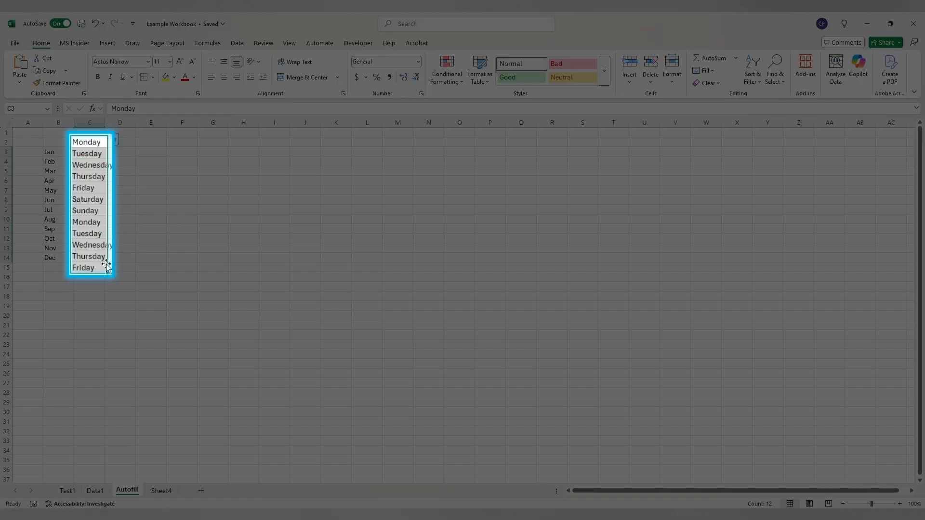
- Enter 1 and 2 in column D and AutoFill the numbers down to 12
left_click(123, 150)
type("1")
key("Return")
type("2")
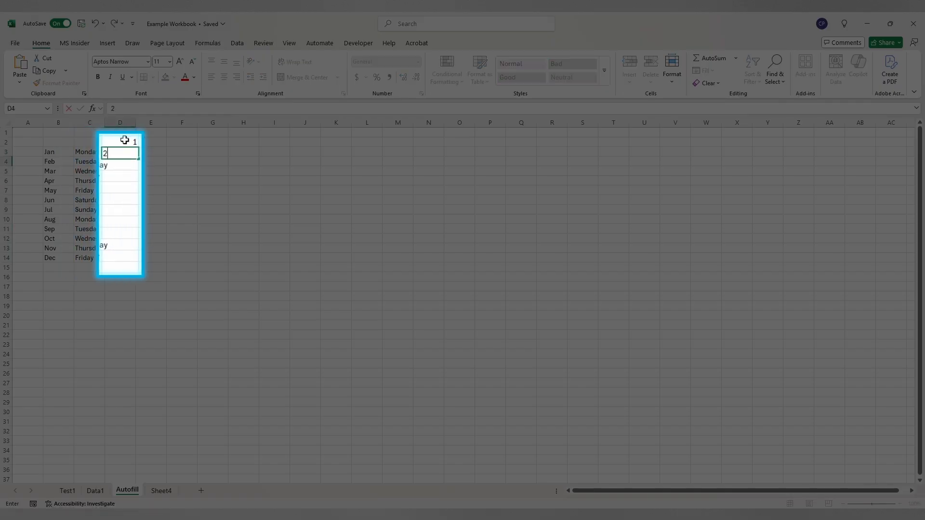
left_click_drag(127, 141, 133, 270)
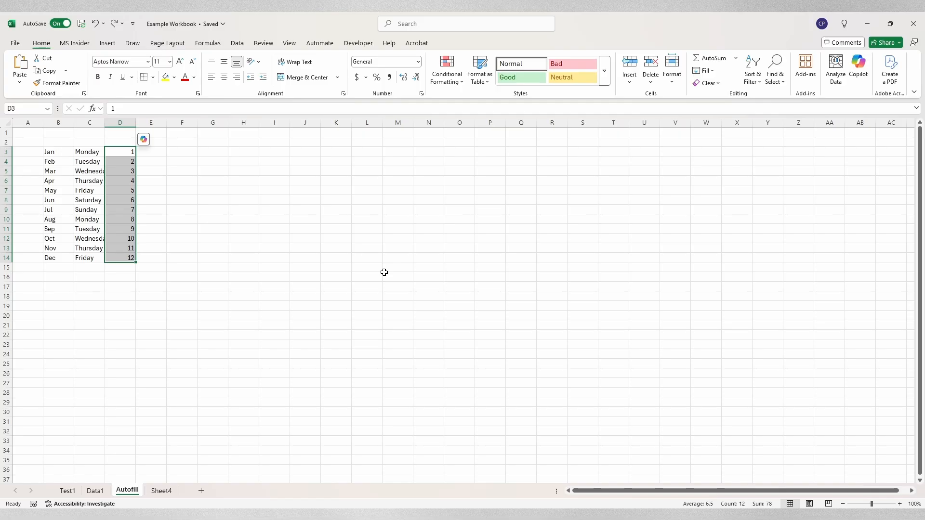
- Type 'Monday 1' and 'Tuesday 2' in E3:E4, Flash Fill down to E14, and autofit column E
left_click(159, 154)
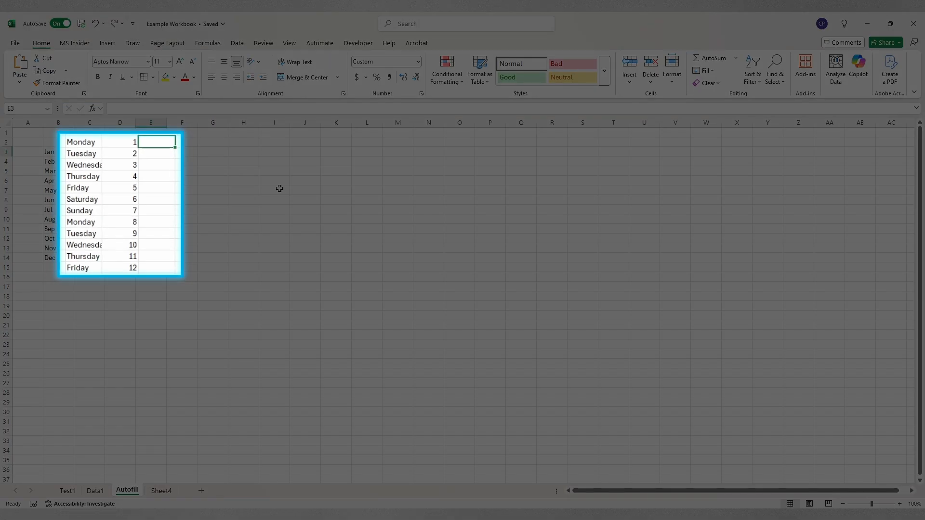
type("Monday 1")
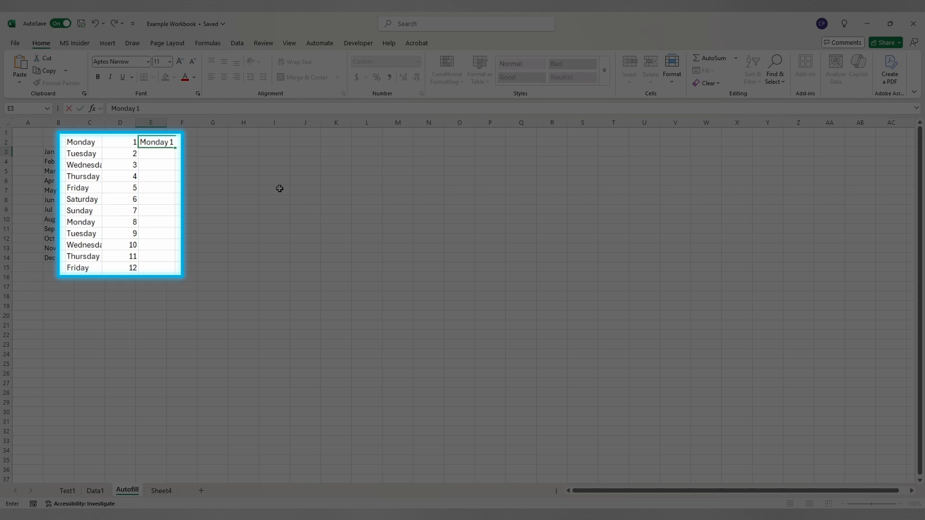
key("Return")
type("Tuesday 2")
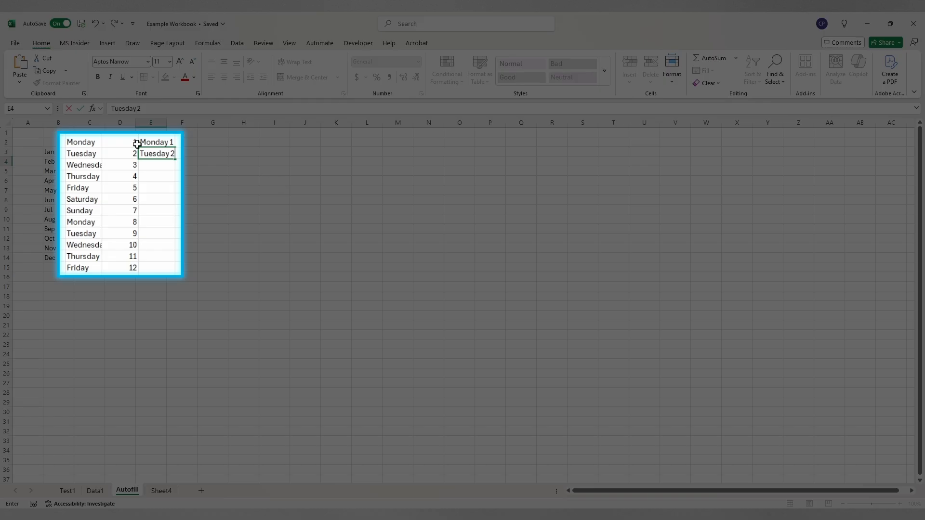
left_click_drag(155, 141, 155, 271)
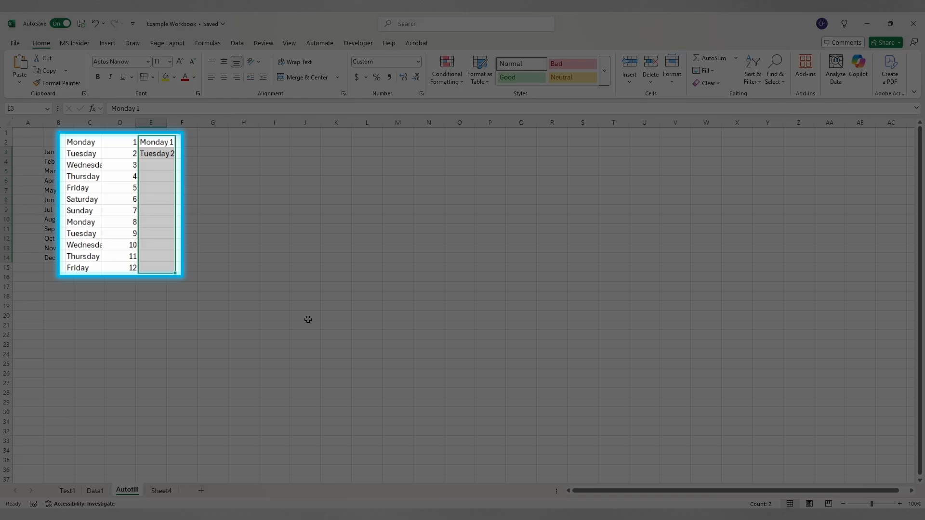
key("ctrl+e")
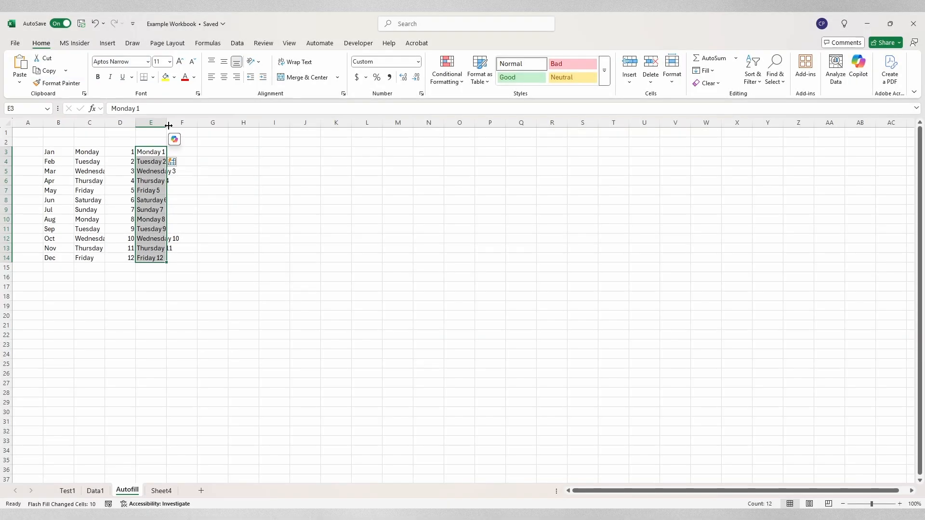
double_click(167, 123)
left_click(246, 188)
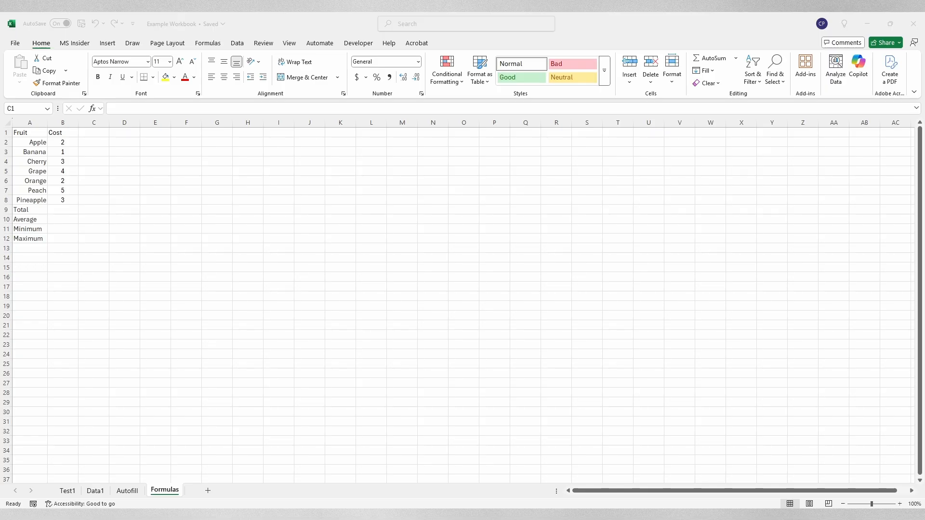
- Enter practice formulas: =2+1 in C2 and B2+B3 in D2
left_click(102, 142)
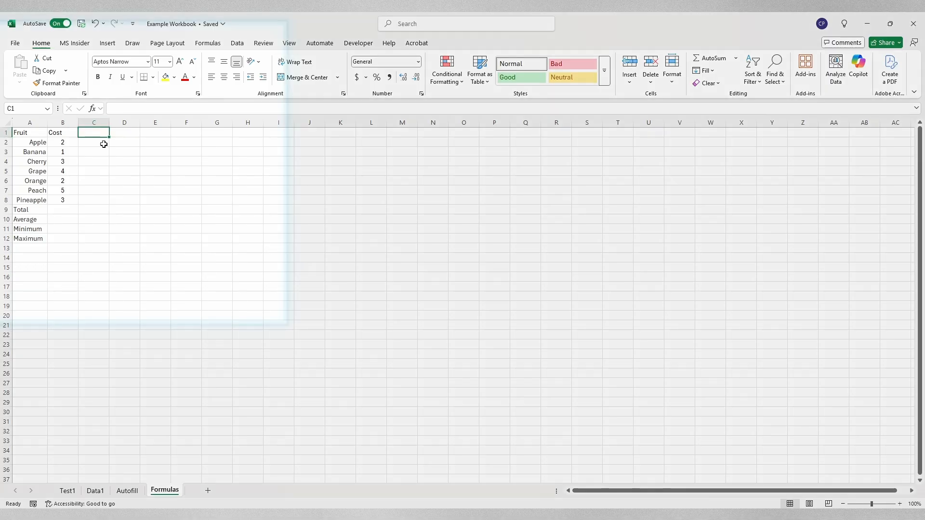
type("=")
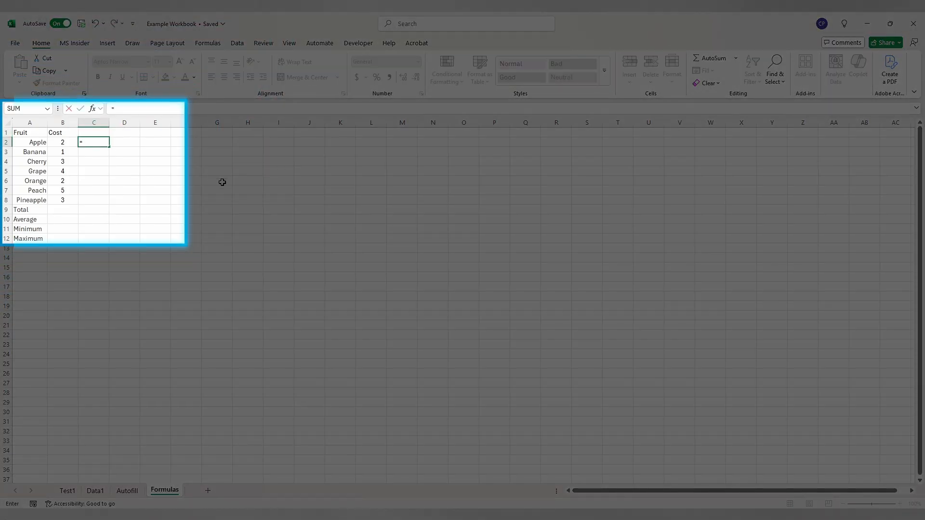
type("2+1")
key("Return")
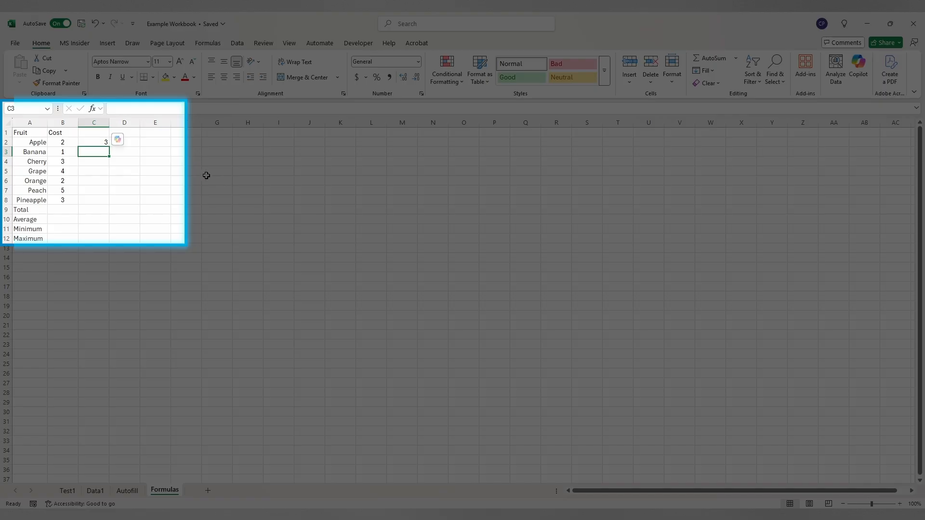
key("Up")
key("Right")
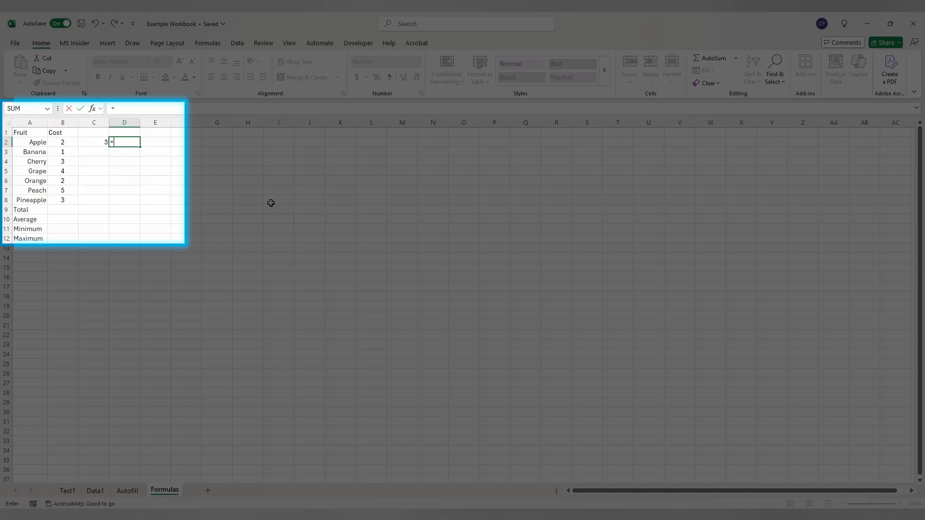
type("B2")
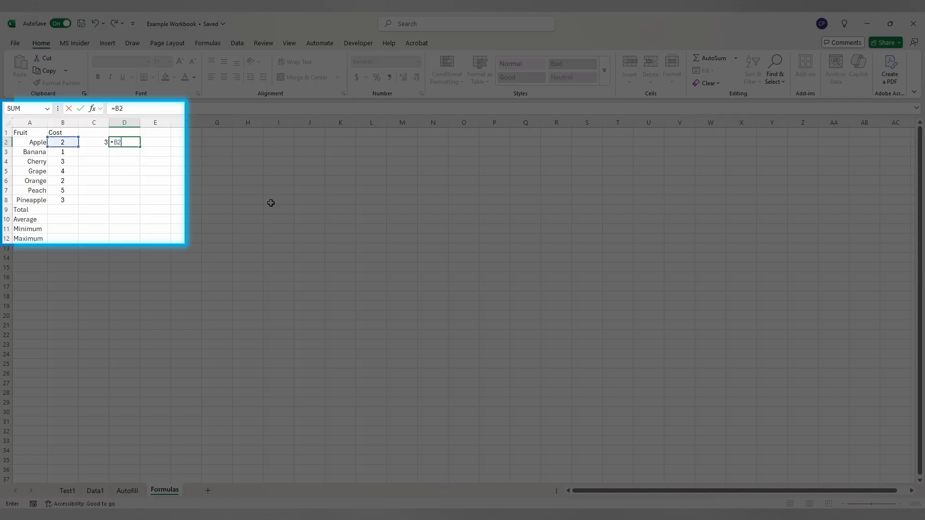
type("+B3")
key("Return")
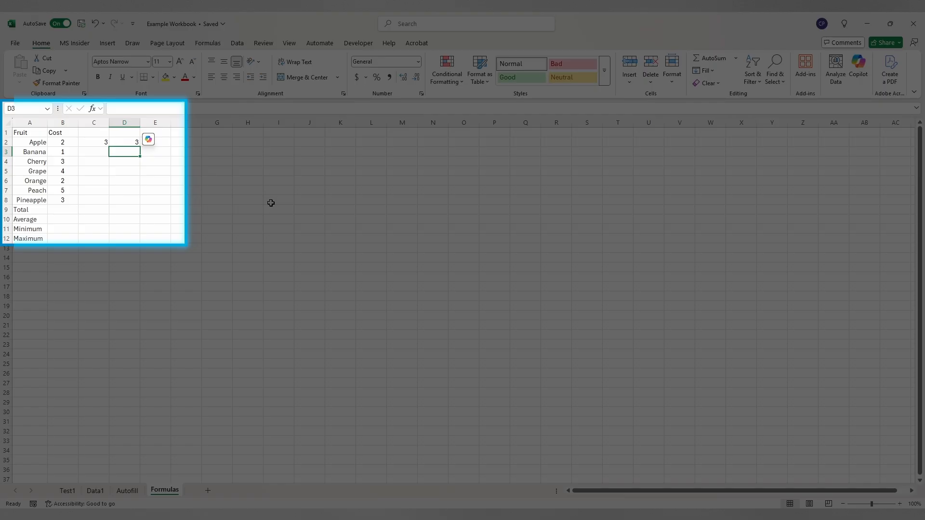
- Build =B2+B3 in D3 by clicking the B2 and B3 cells
type("=")
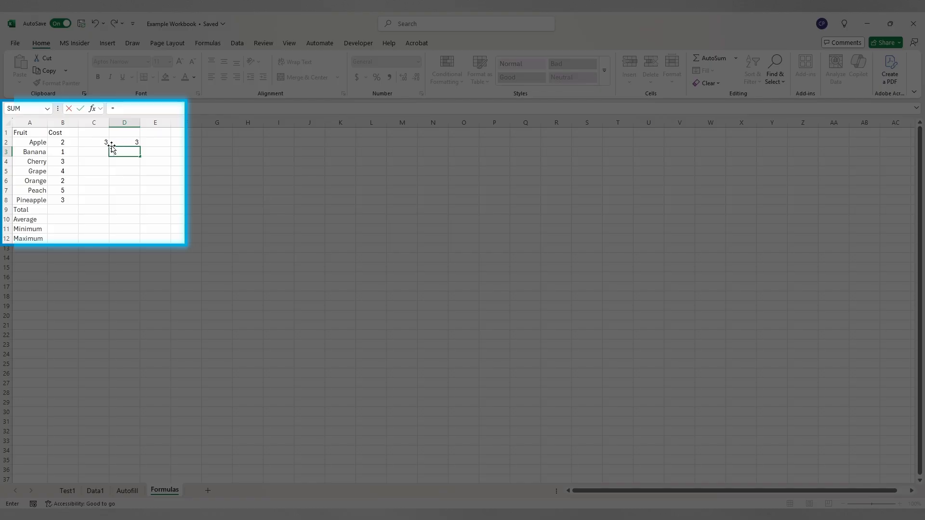
left_click(70, 143)
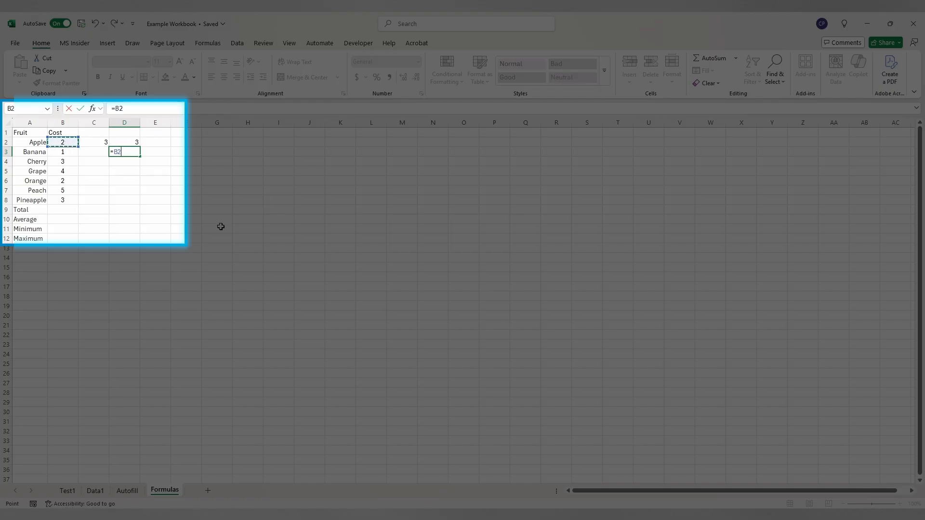
type("+")
left_click(69, 151)
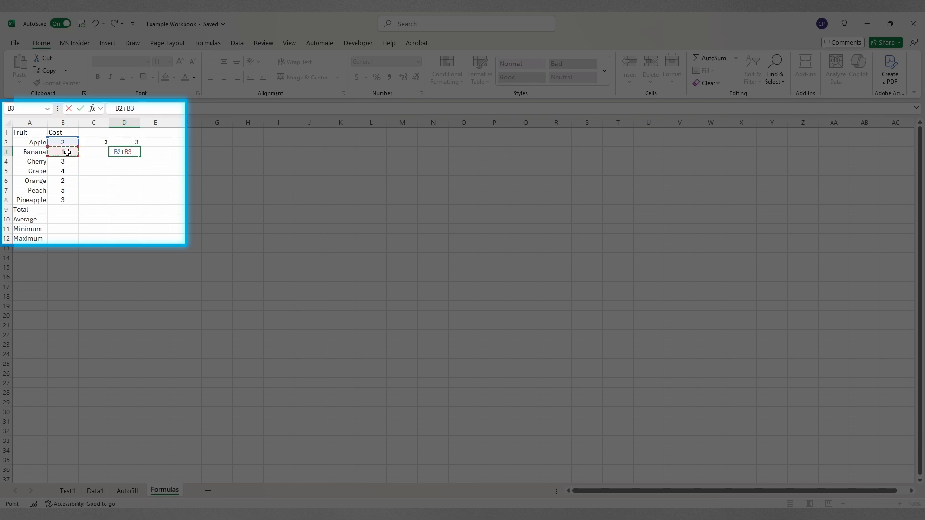
key("Return")
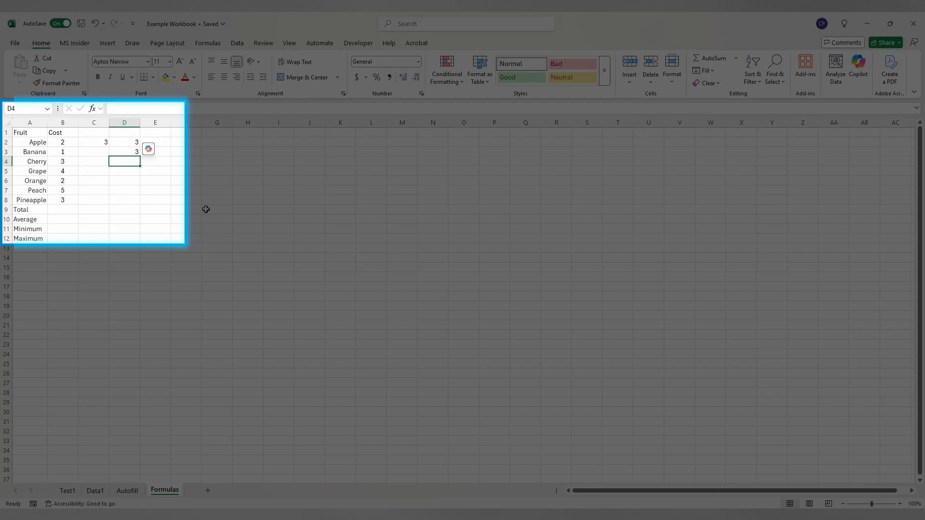
- Enter =D2*D3 in D4, then change it to =D2/D3
type("=")
key("Up")
key("Up")
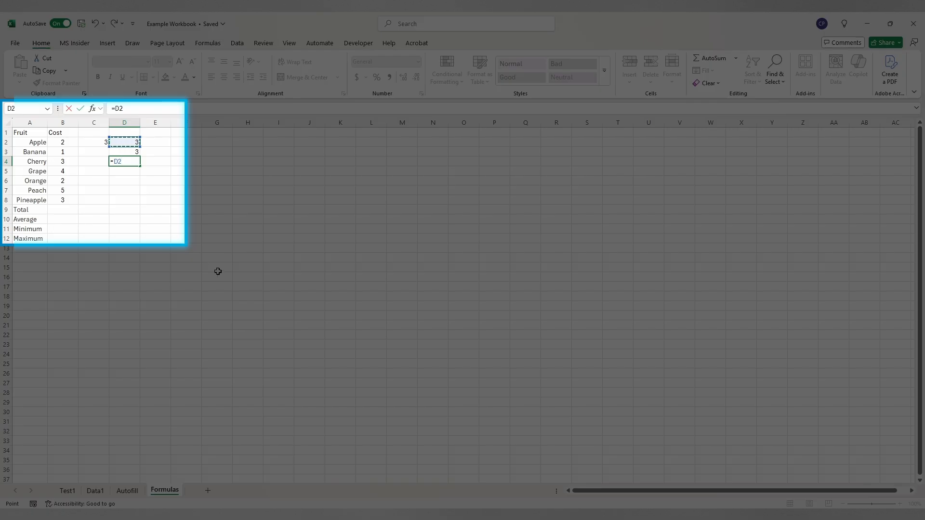
type("*")
left_click(133, 151)
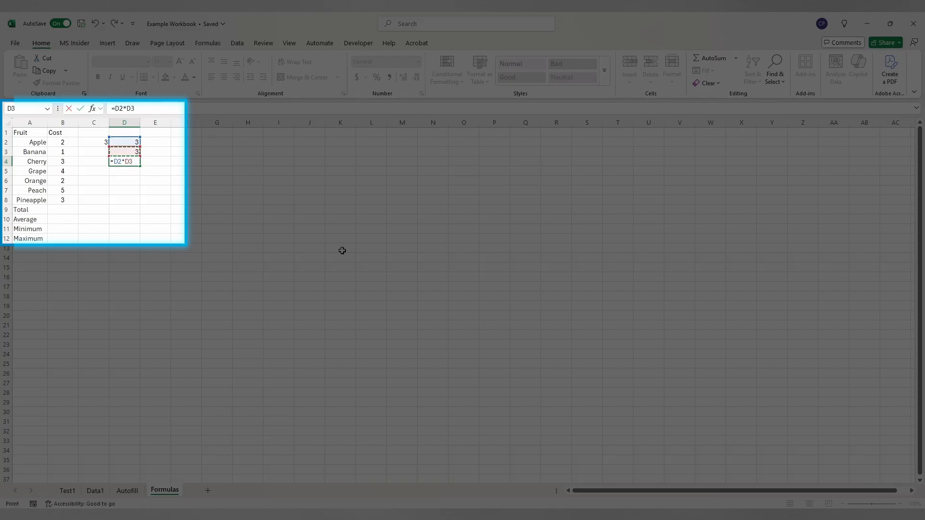
key("Return")
key("Up")
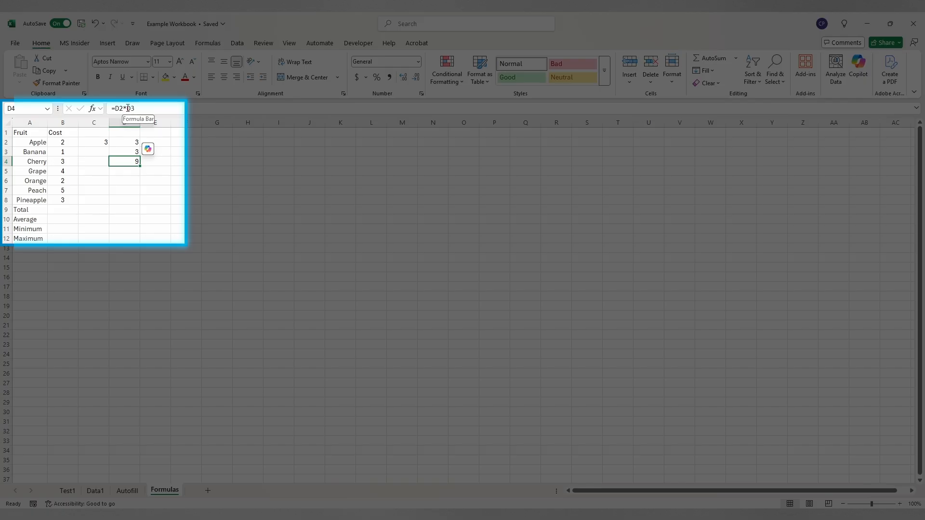
left_click(127, 108)
key("BackSpace")
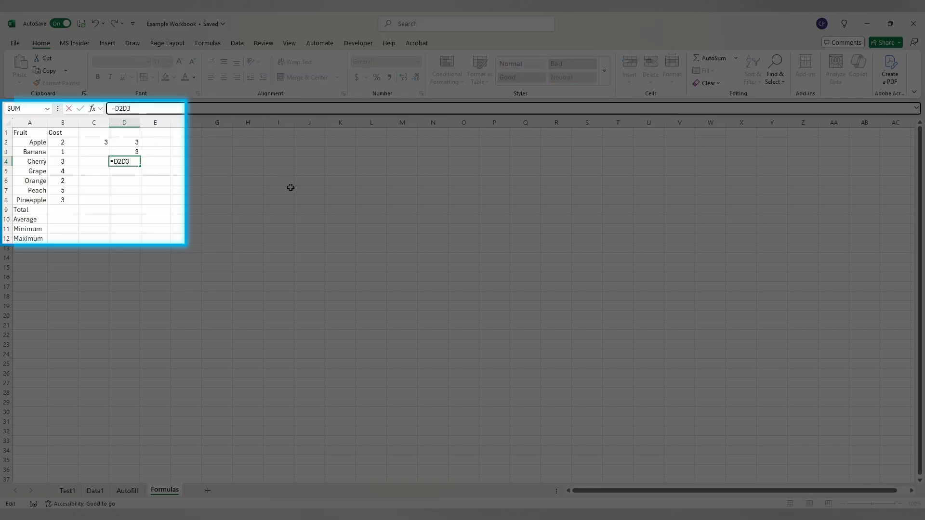
type("/")
key("Return")
- Enter =D3-D4 in E3 and select the practice cells C2:E4
left_click(166, 151)
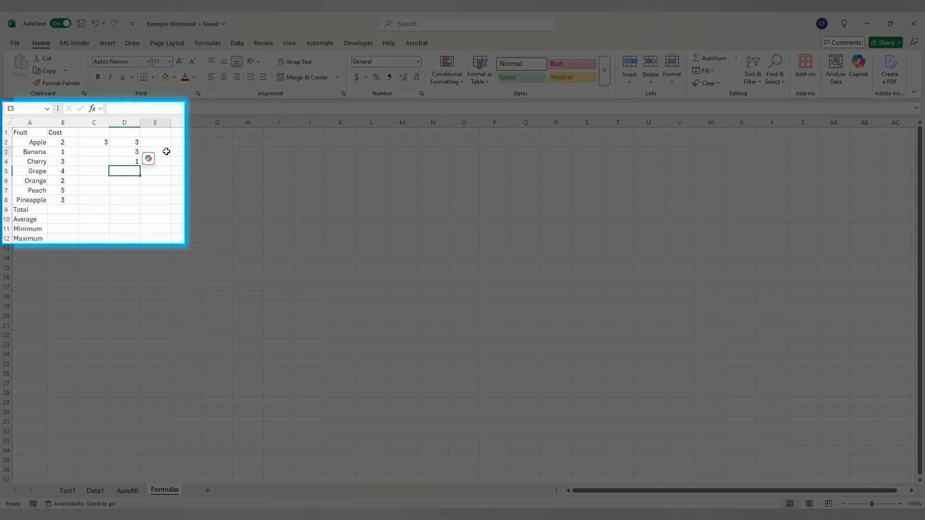
type("=")
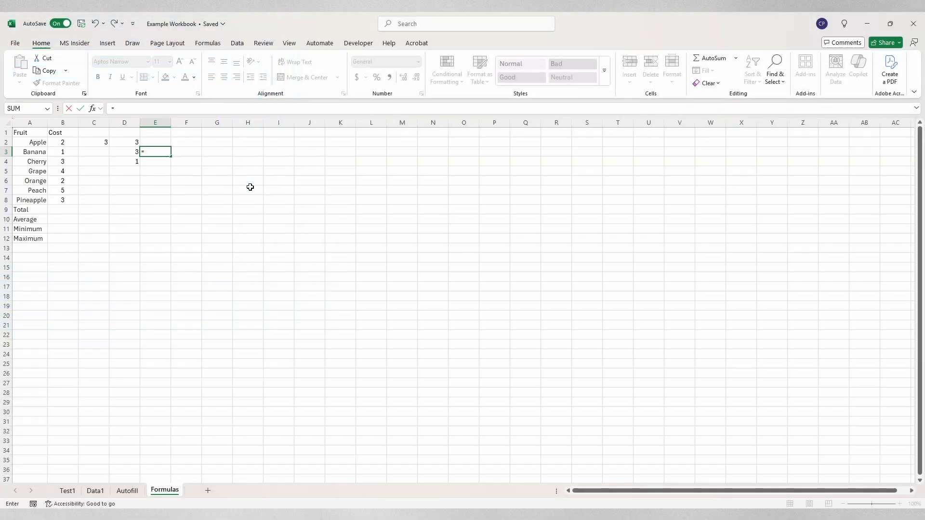
left_click(120, 154)
type("-")
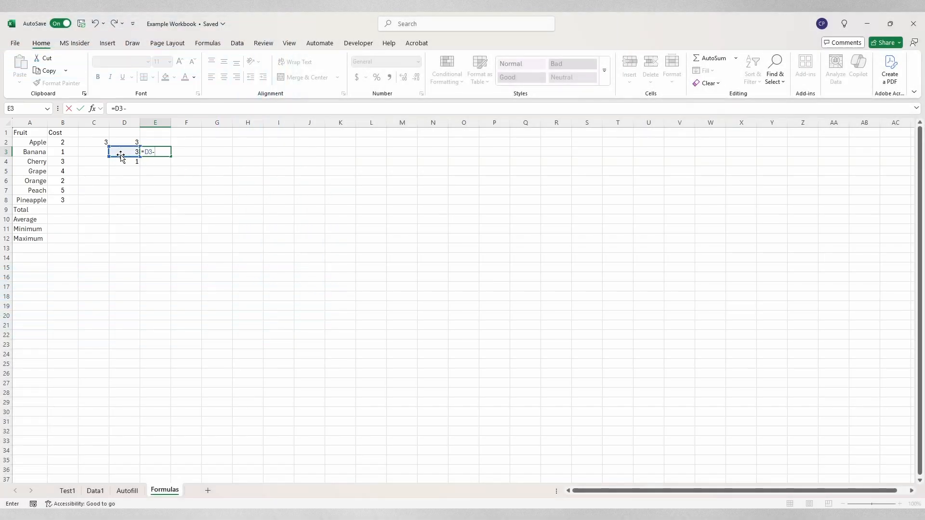
left_click(121, 163)
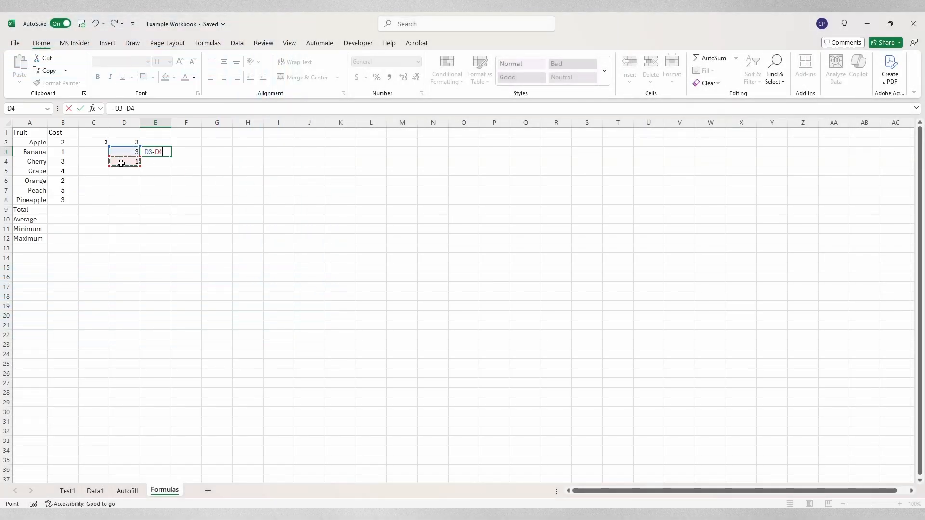
key("Return")
left_click_drag(94, 143, 159, 162)
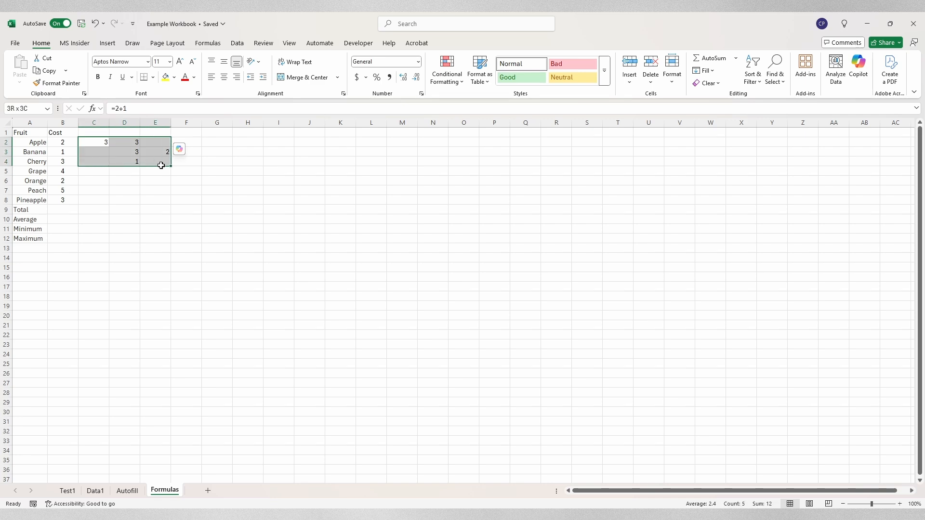
- Delete the contents of C2:E4, then start an =B2+B3 formula in C2 and cancel it
key("Delete")
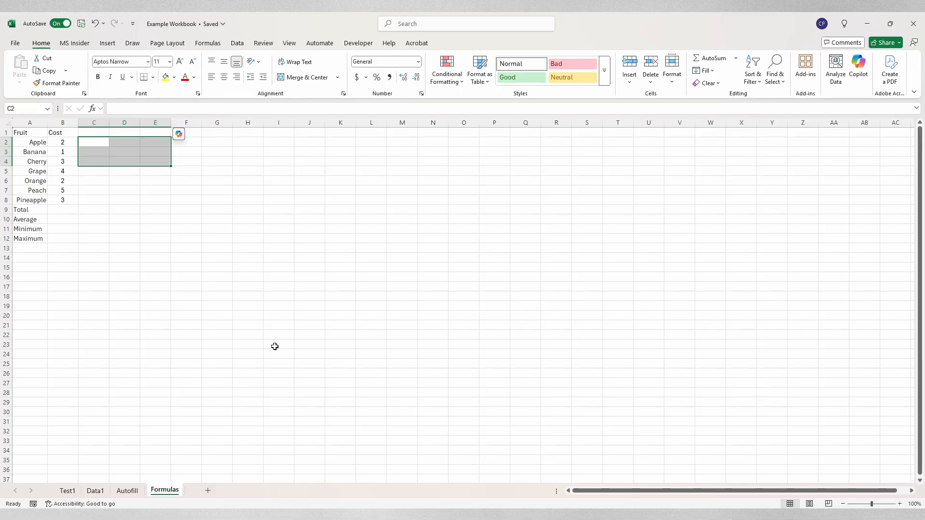
left_click(103, 142)
type("=")
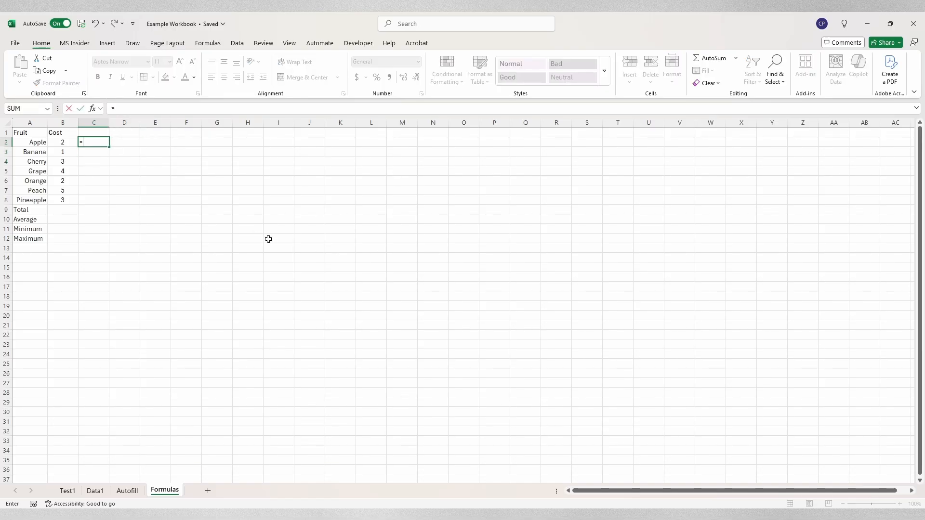
left_click(63, 142)
type("+")
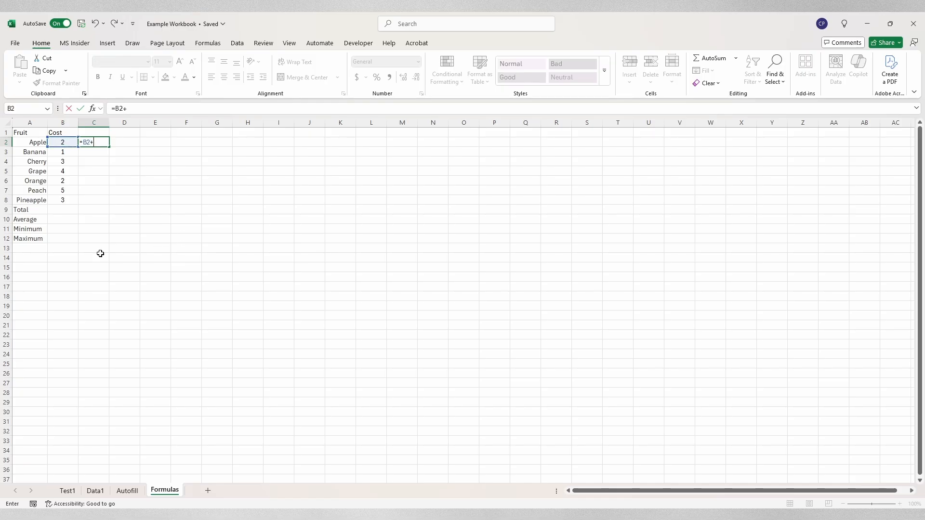
left_click(72, 154)
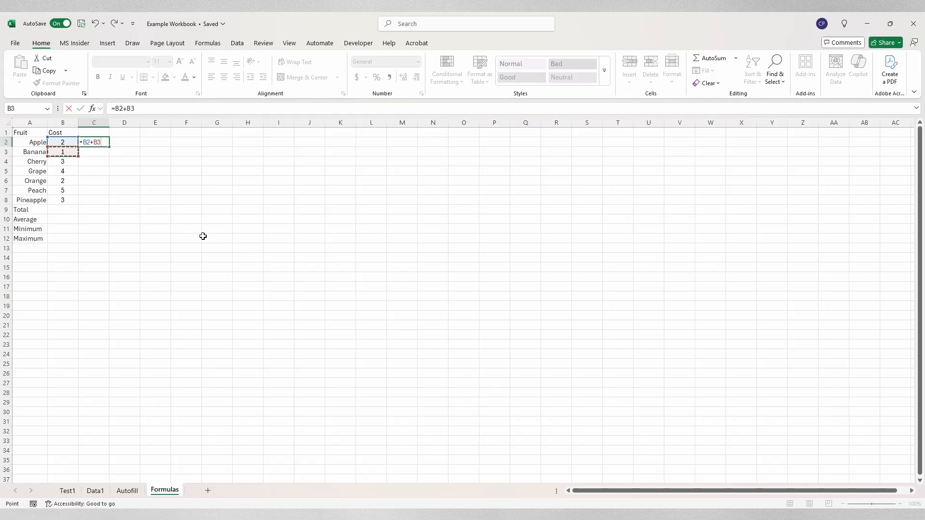
key("Escape")
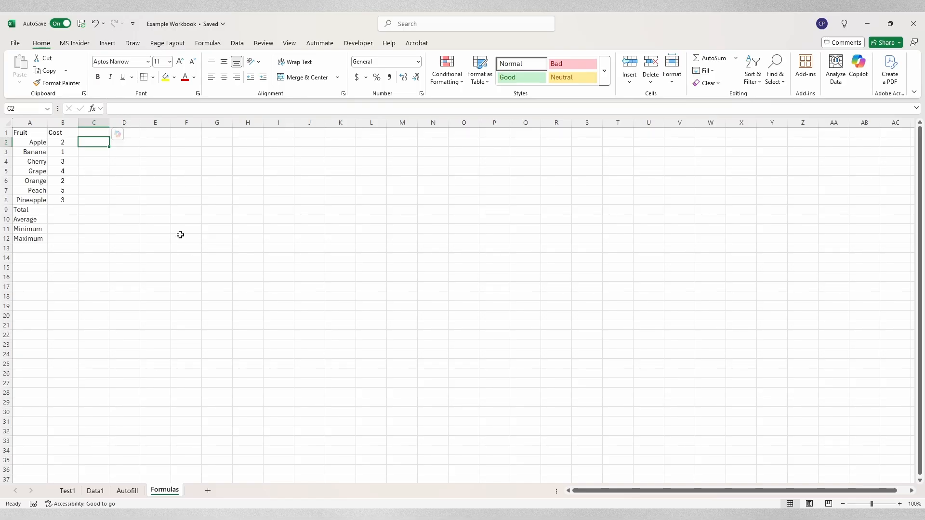
- Enter =SUM(B2:B8) in B9 to total the fruit costs to 20
left_click(73, 212)
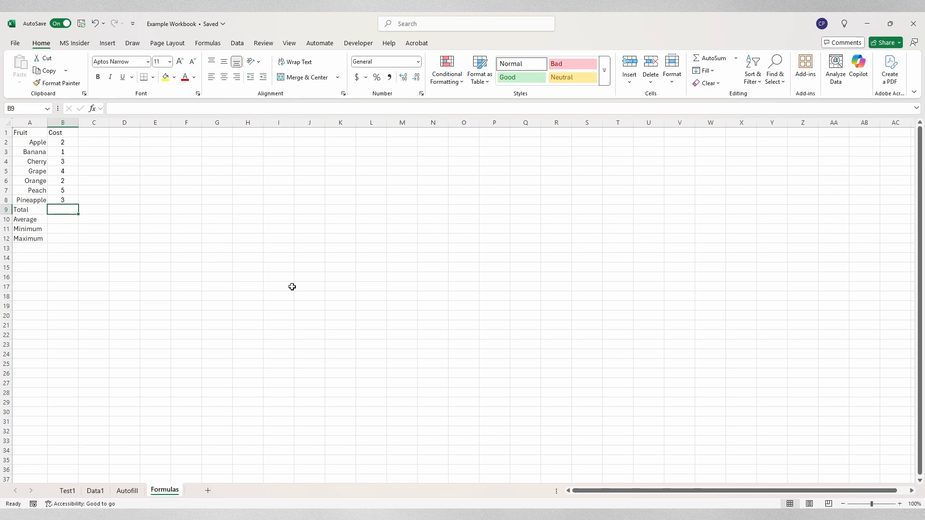
type("=sum")
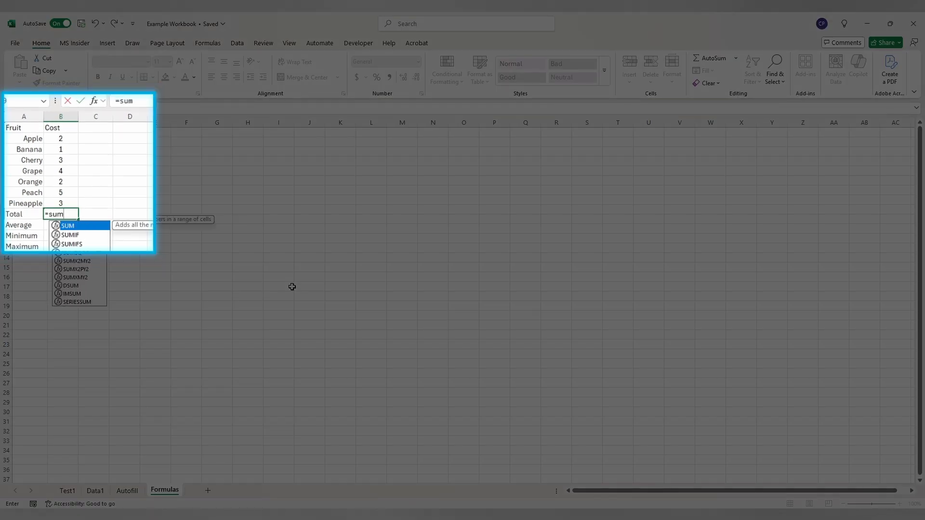
key("Tab")
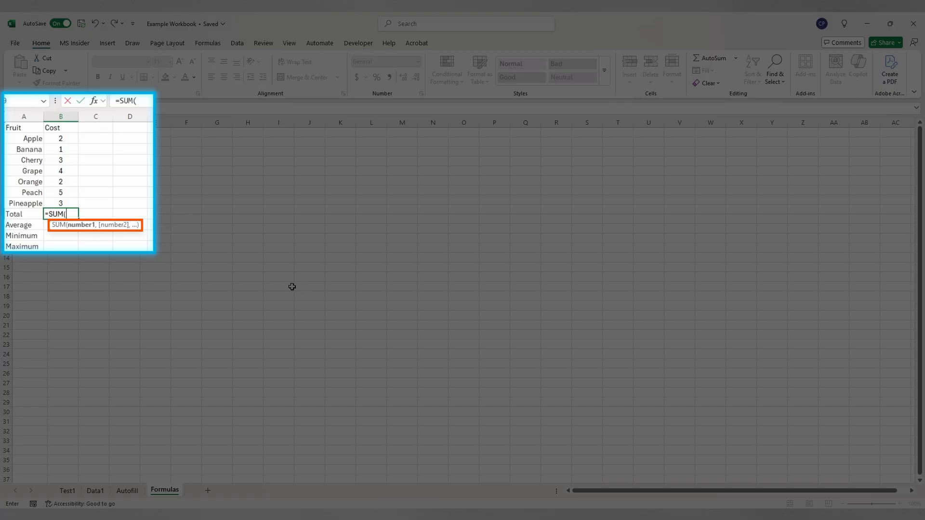
left_click_drag(64, 136, 67, 203)
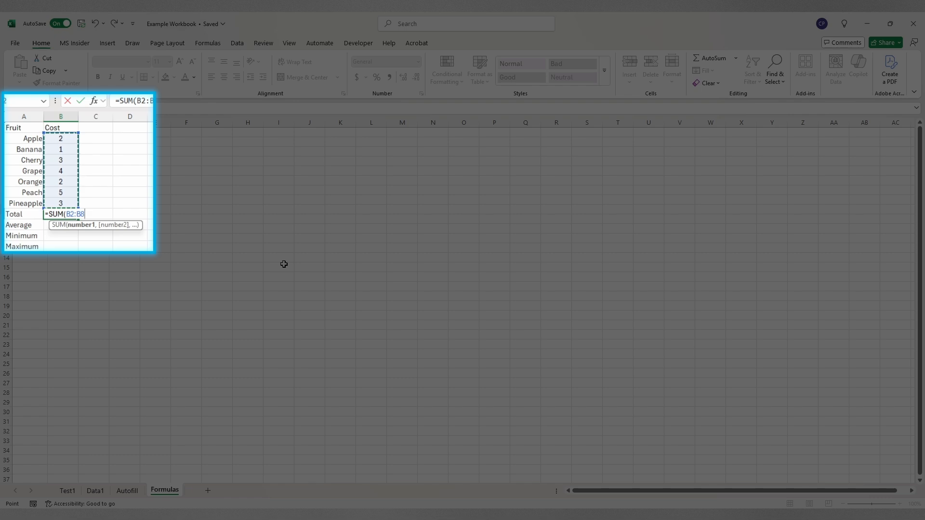
type(")")
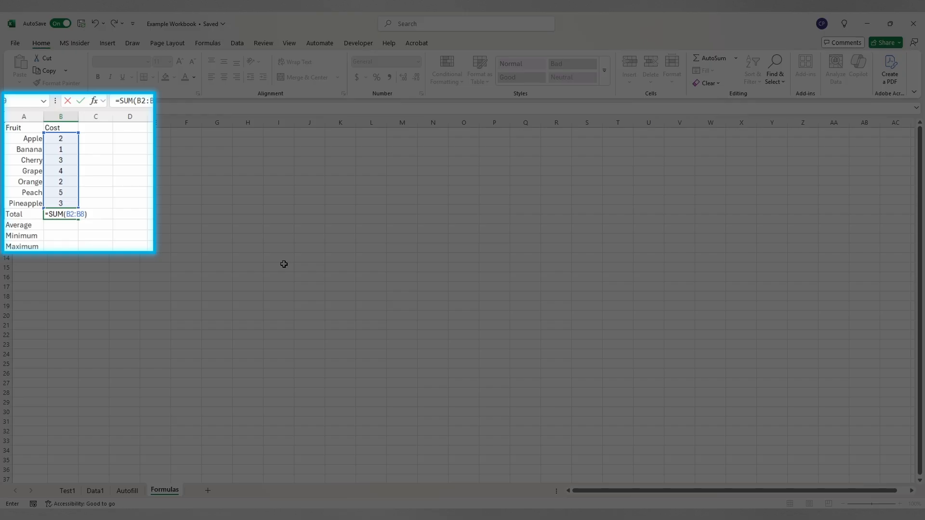
key("ctrl+Return")
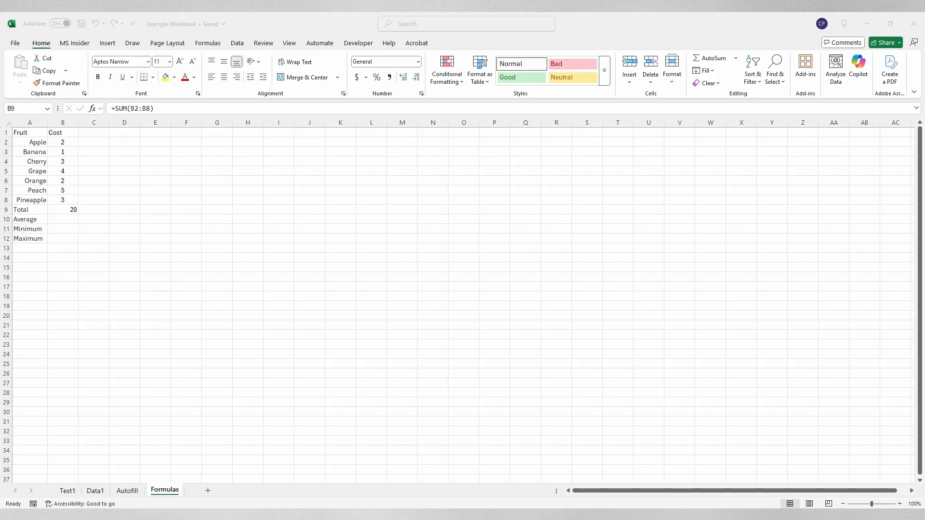
- Show the Formulas ribbon and browse the Logical, Financial and More Functions lists
left_click(211, 43)
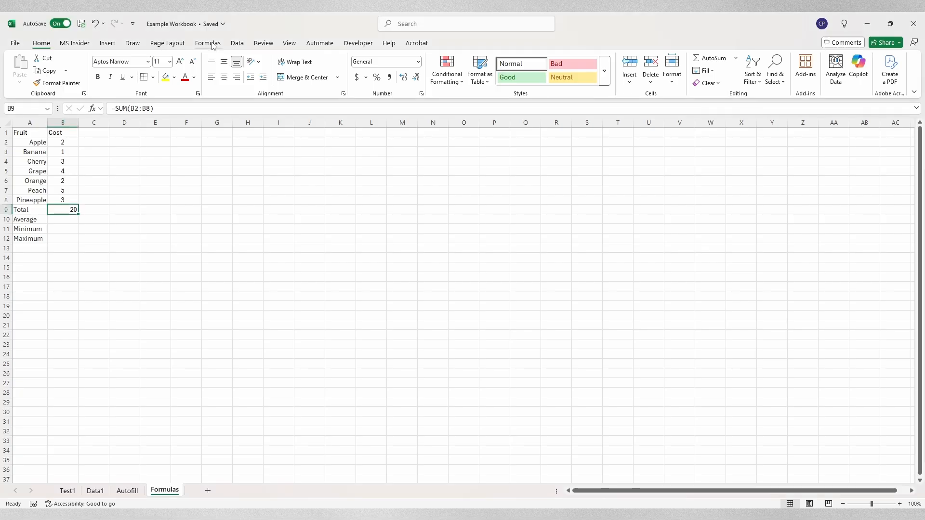
left_click(211, 43)
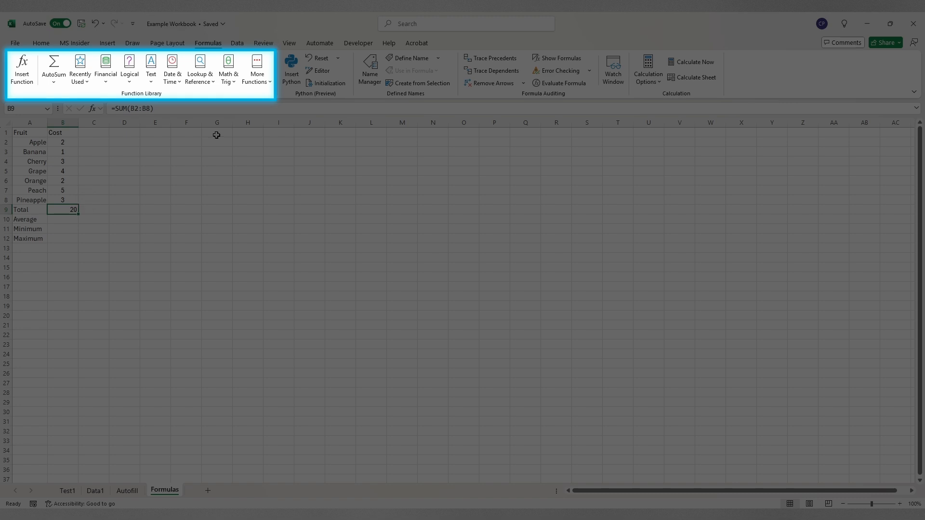
left_click(128, 82)
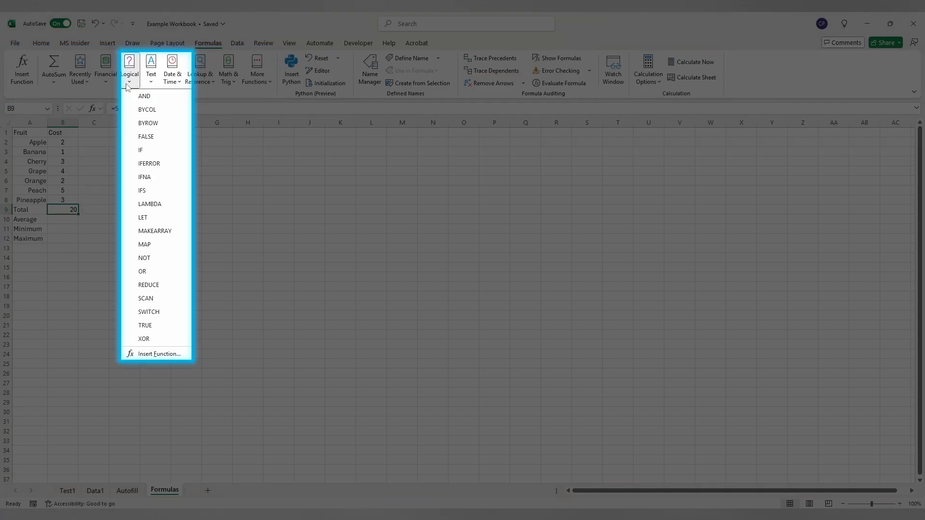
left_click(106, 83)
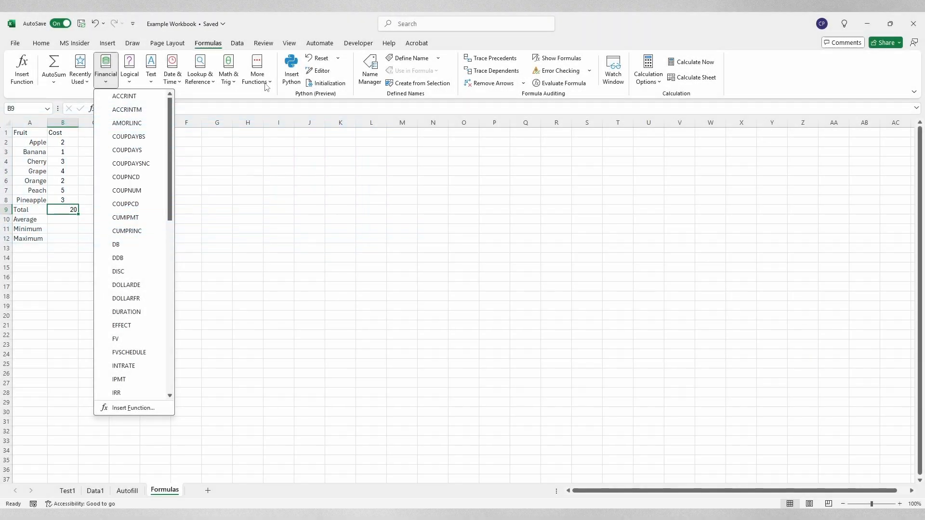
left_click(266, 83)
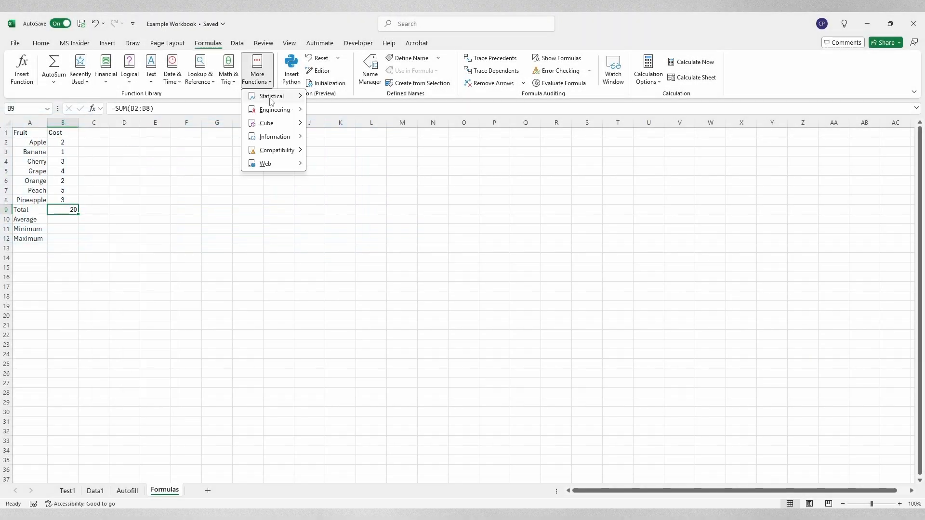
mouse_move(271, 100)
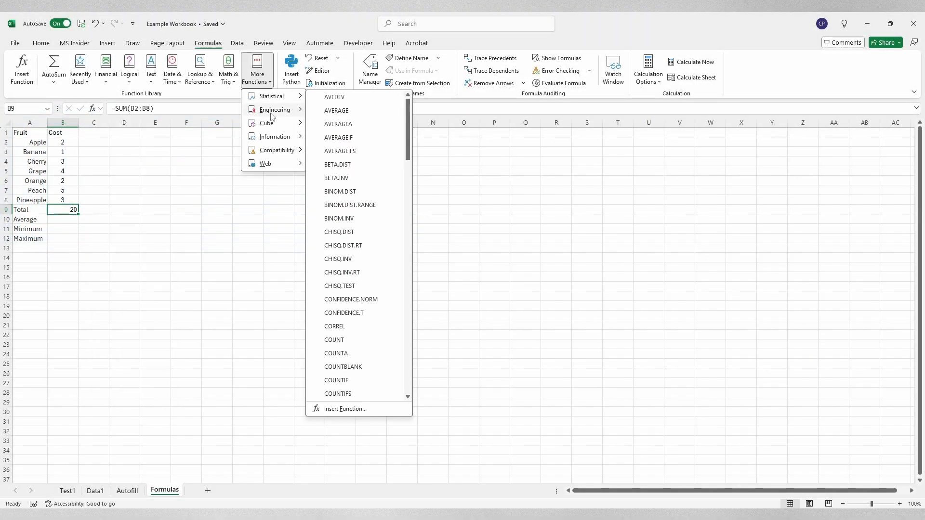
mouse_move(272, 125)
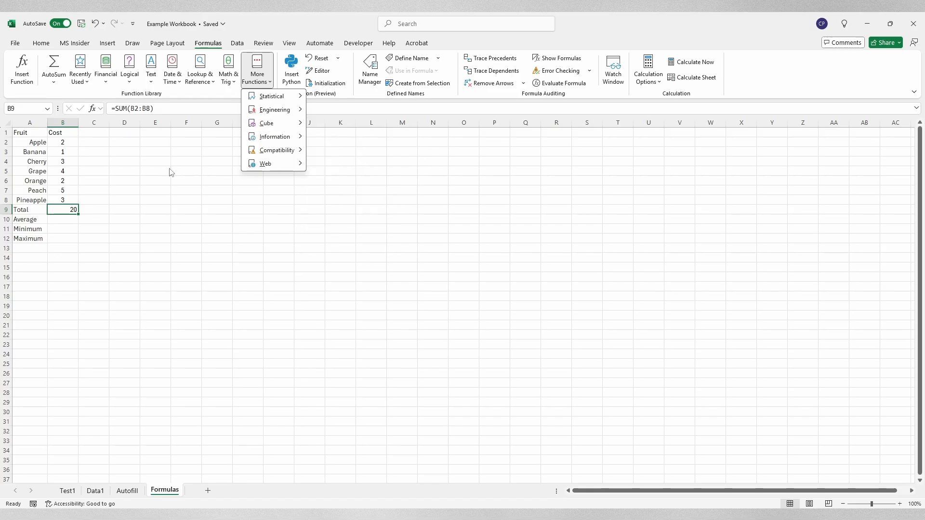
- Select B10 and search Insert Function for 'average' to start an AVERAGE formula
left_click(72, 221)
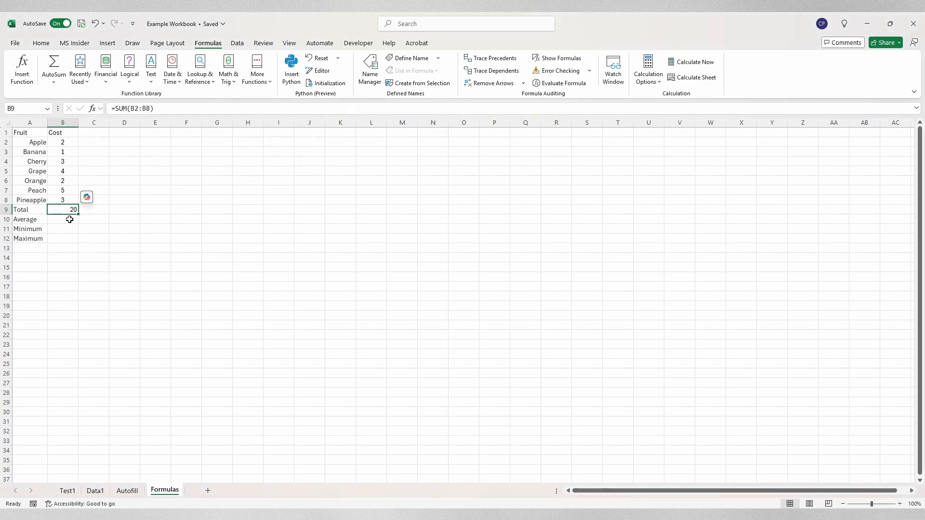
left_click(68, 218)
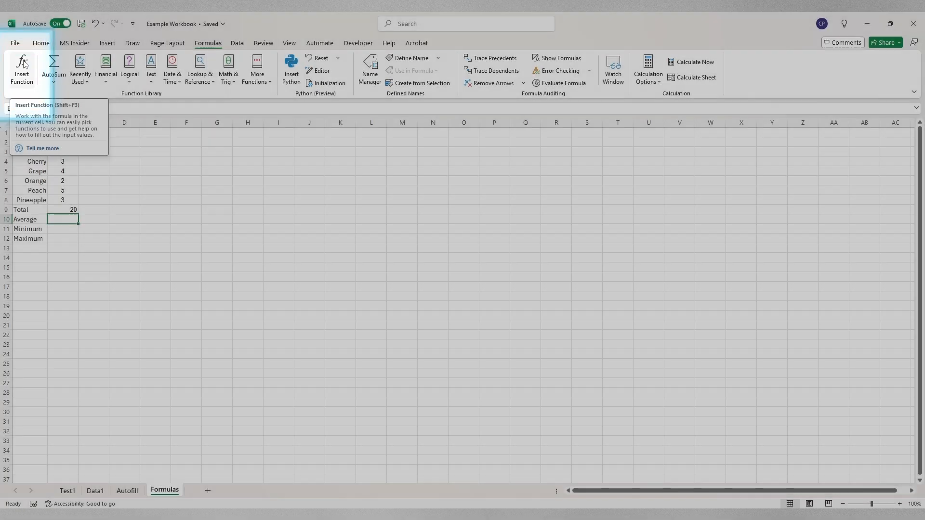
left_click(23, 68)
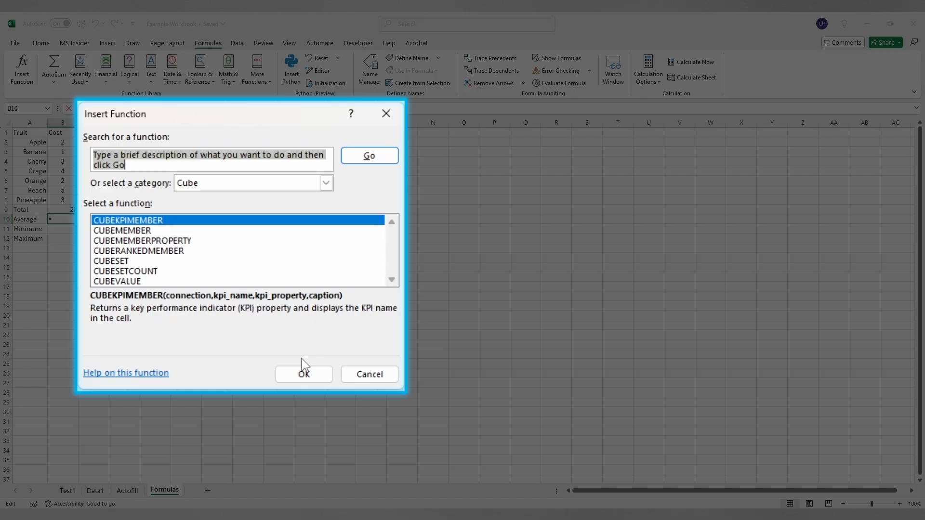
type("average")
key("Return")
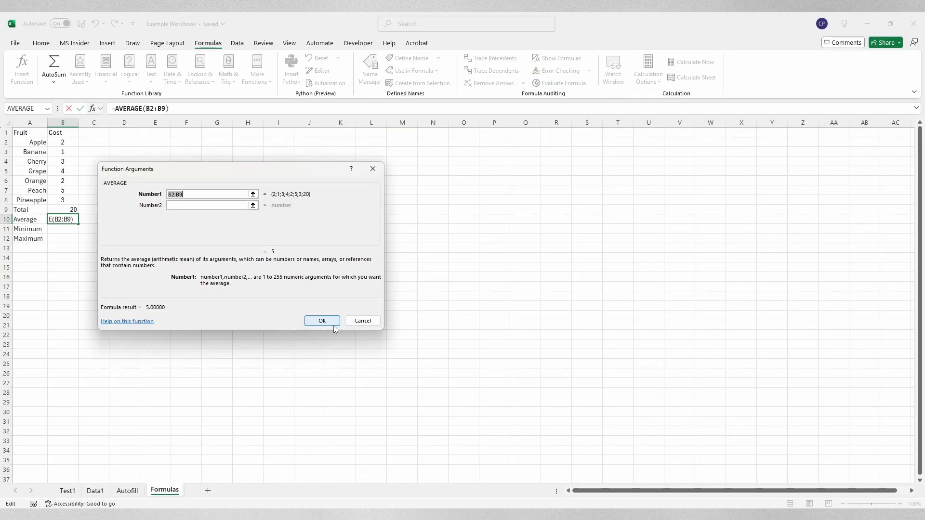
left_click_drag(251, 179, 289, 180)
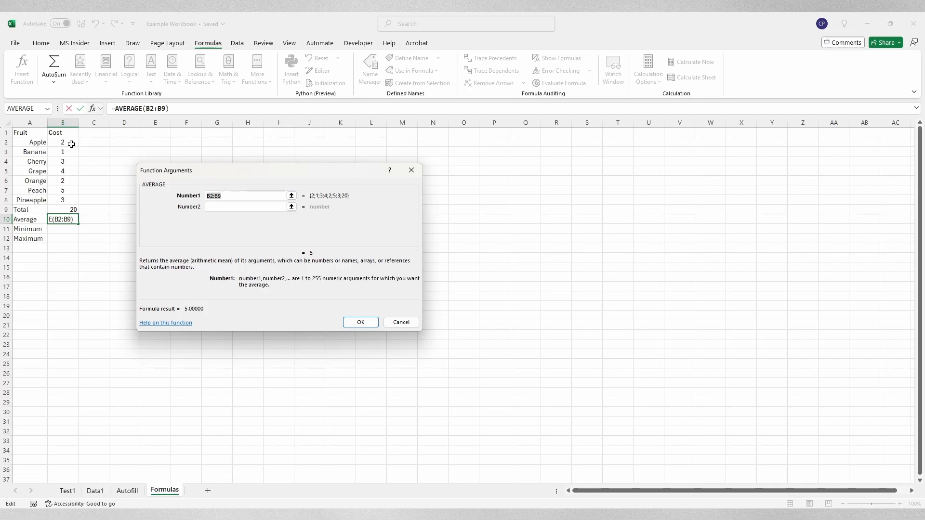
- Set AVERAGE's Number1 to B2:B8 so B10 shows 2.85714
left_click_drag(72, 145, 61, 200)
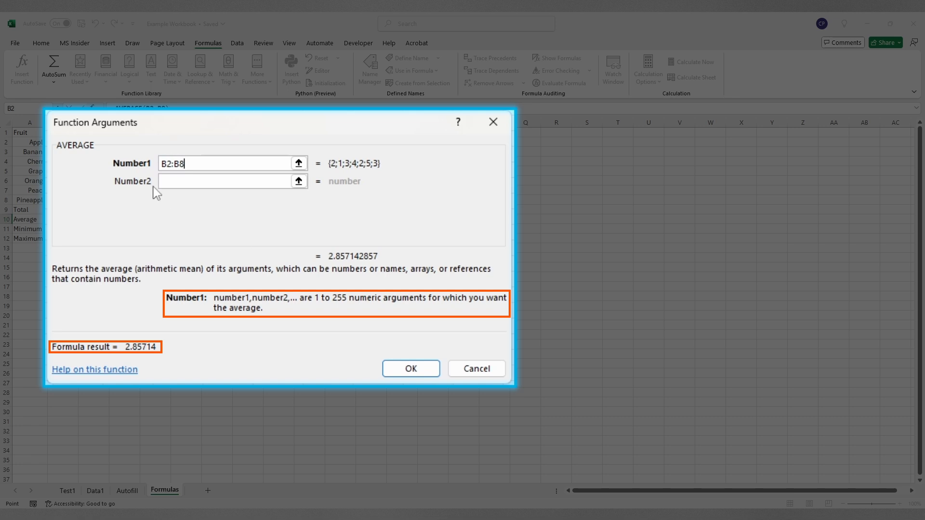
left_click(183, 181)
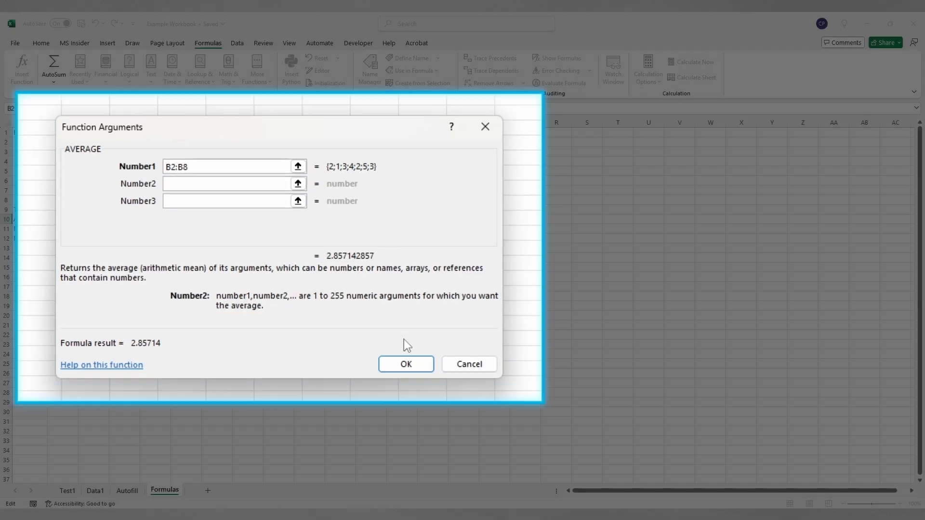
left_click(411, 369)
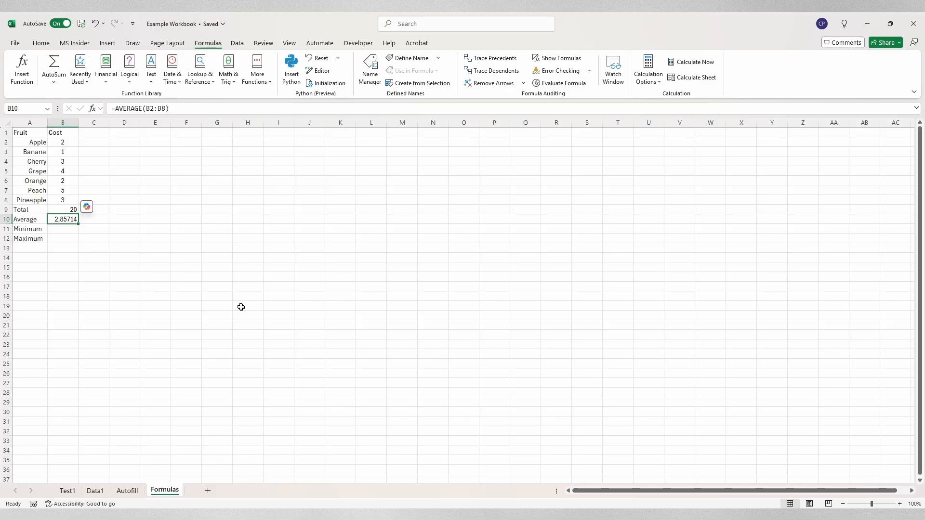
- Adjust decimal places on the B10 average until it displays 2.86
left_click(41, 43)
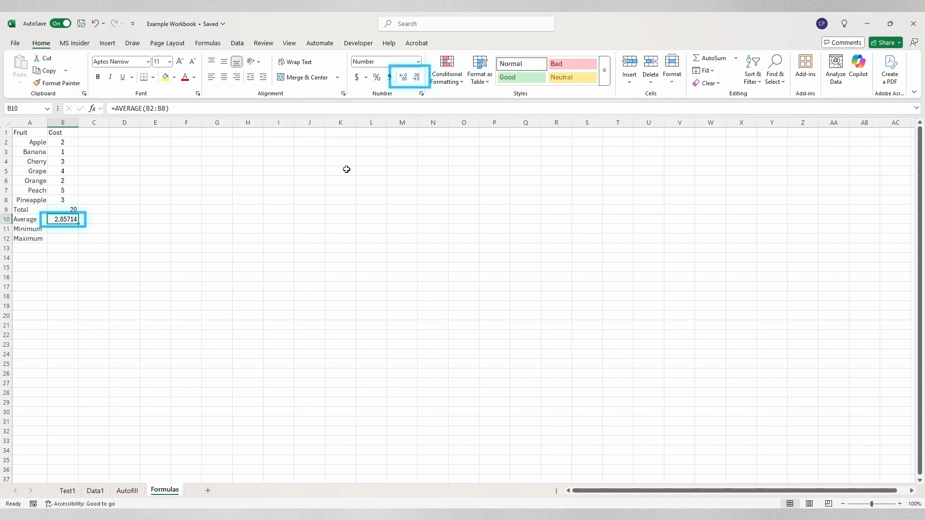
double_click(418, 82)
left_click(417, 82)
left_click(416, 79)
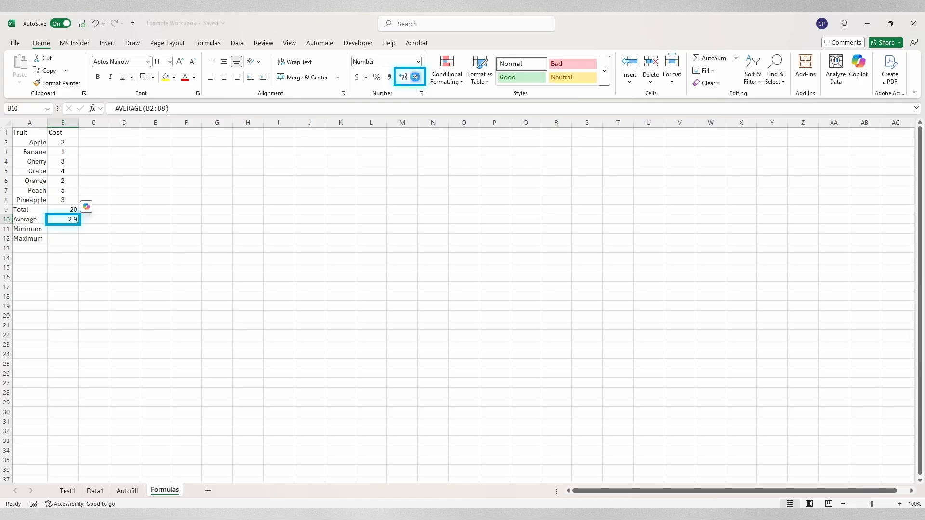
left_click(415, 77)
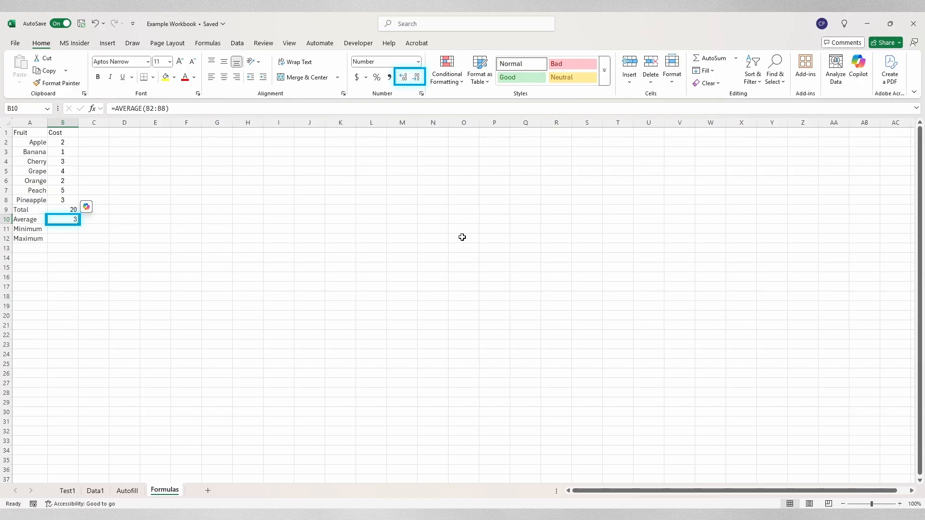
left_click(402, 79)
left_click(403, 78)
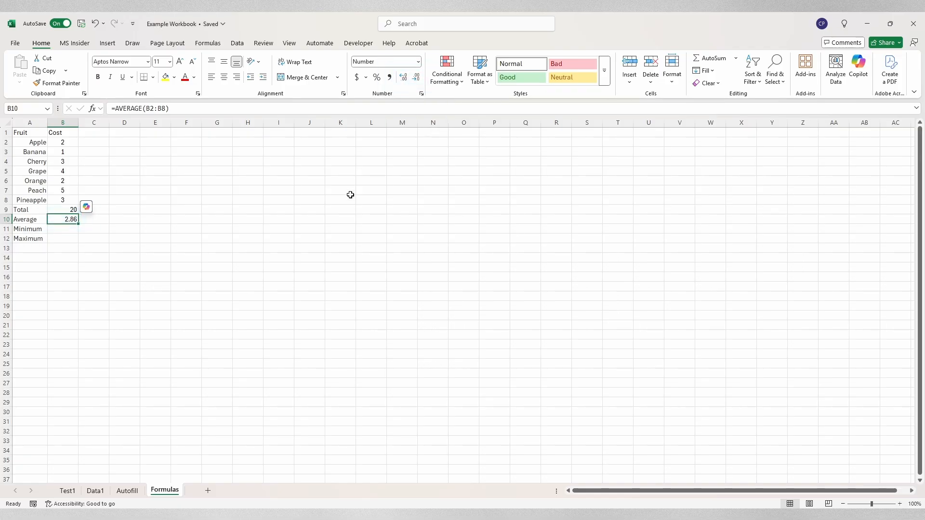
left_click(60, 227)
- Insert =MIN(B2:B8) into B11 via a 'min' function search, giving 1
left_click(219, 46)
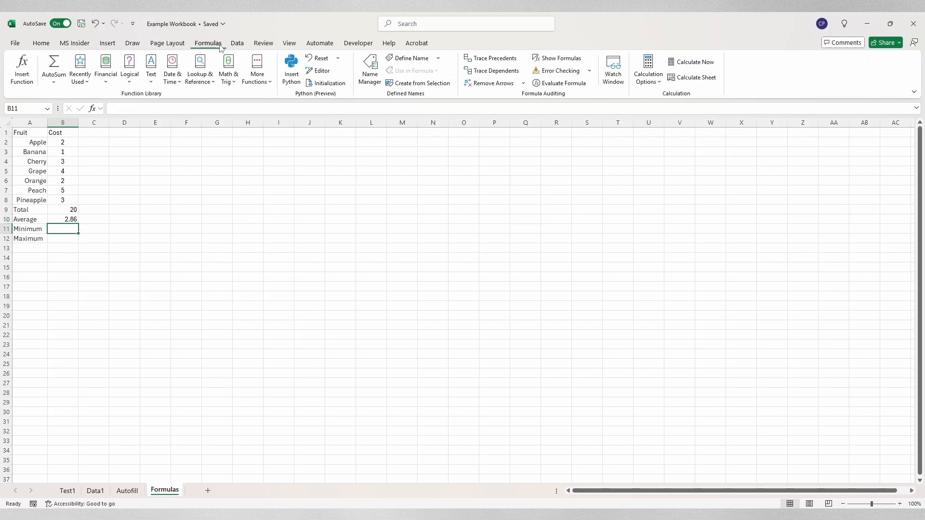
left_click(28, 79)
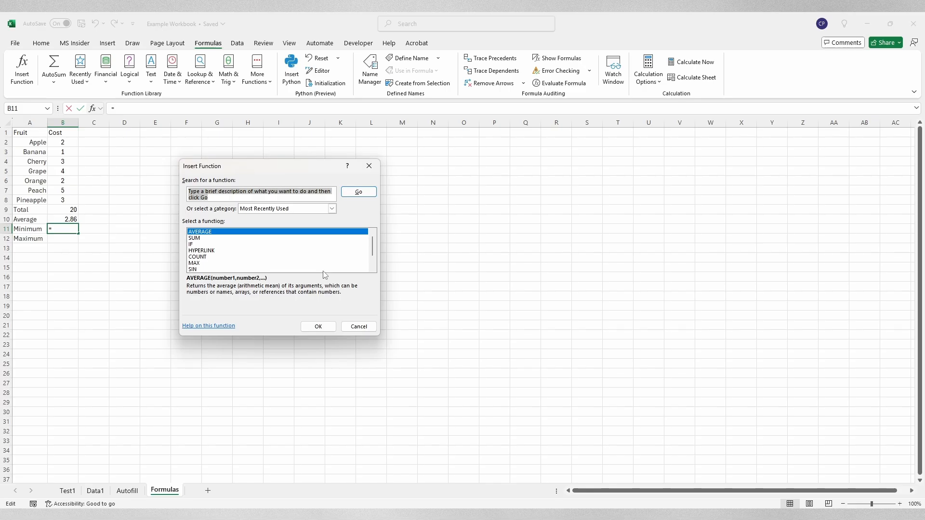
type("min")
key("Return")
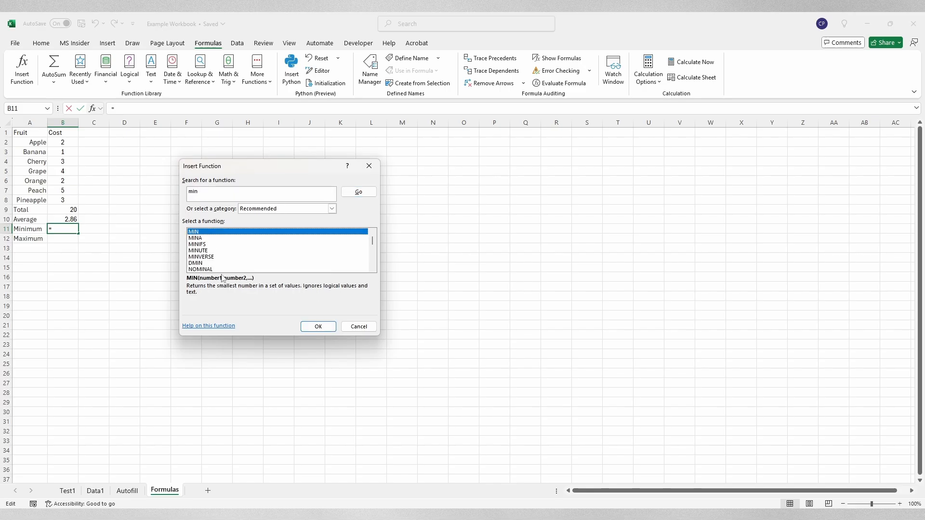
double_click(210, 232)
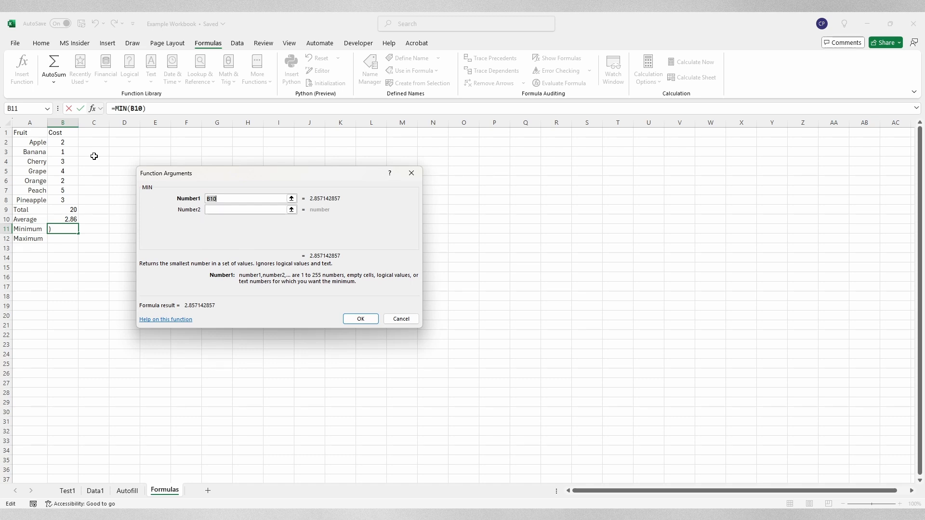
left_click_drag(74, 140, 72, 199)
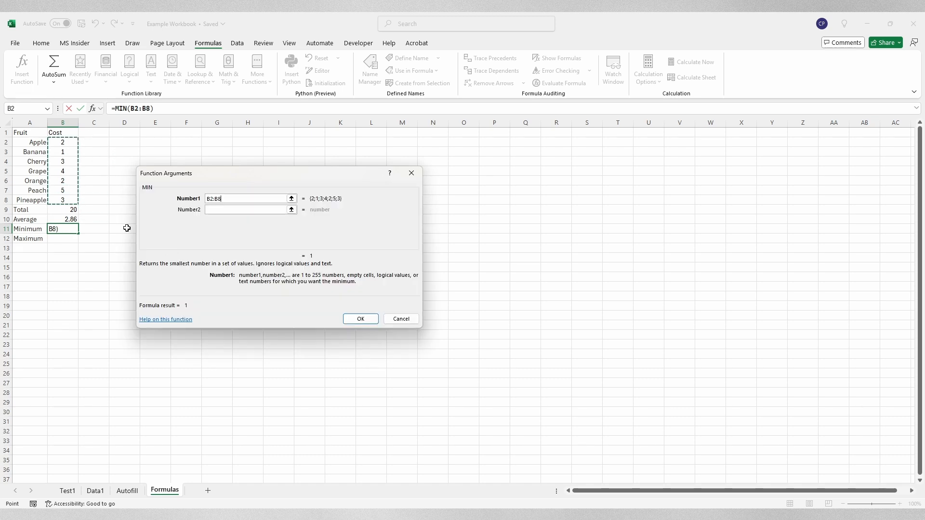
left_click(370, 321)
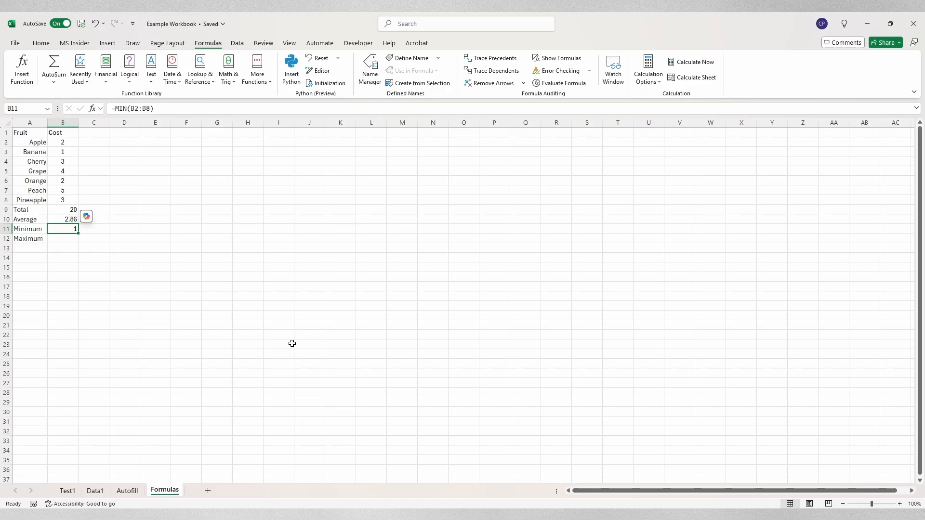
left_click(70, 239)
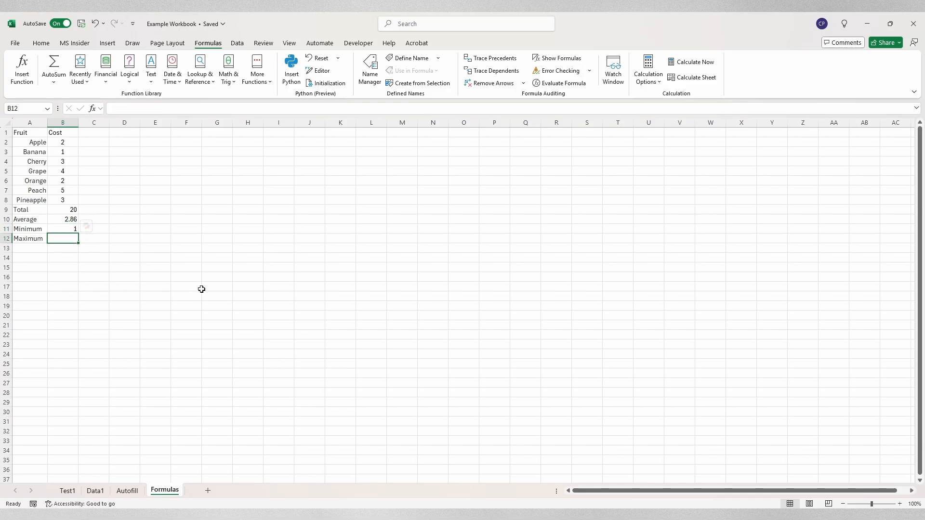
- Insert =MAX(B2:B8) into B12, showing 5 as the highest cost
left_click(18, 72)
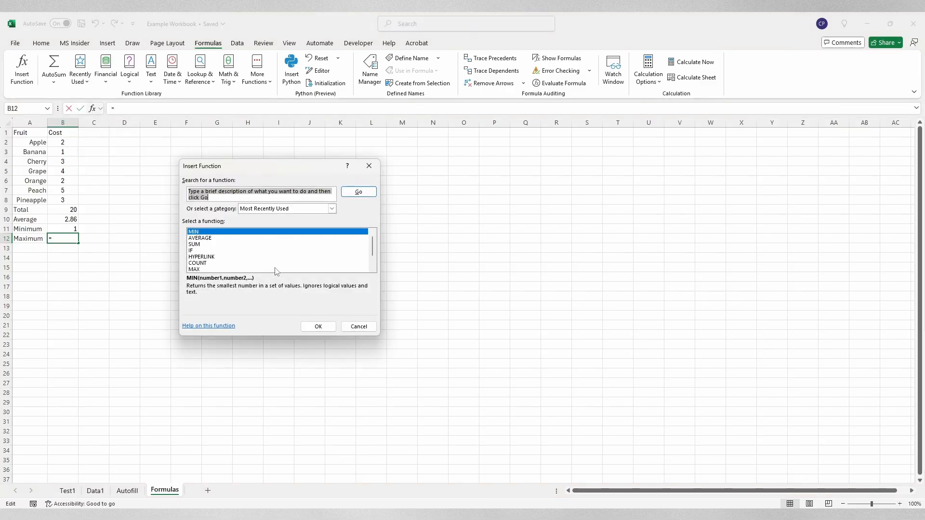
left_click(198, 270)
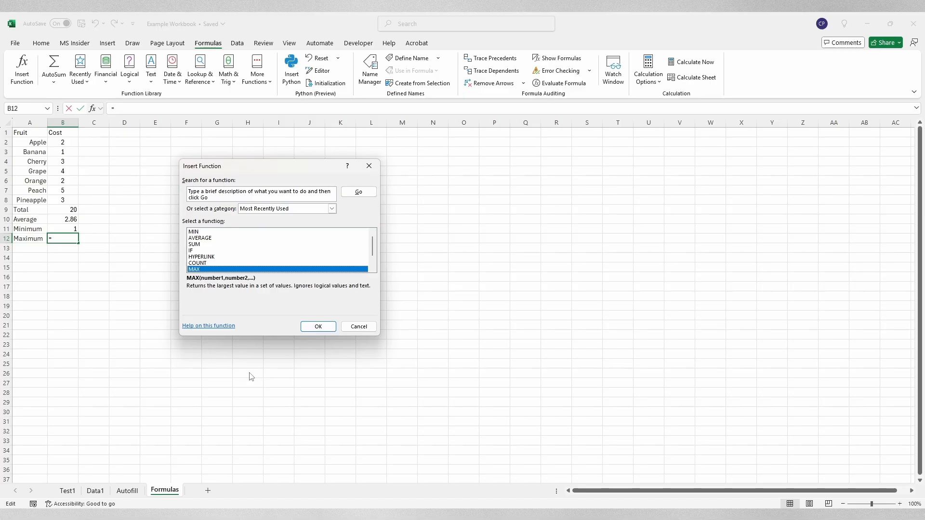
left_click(320, 326)
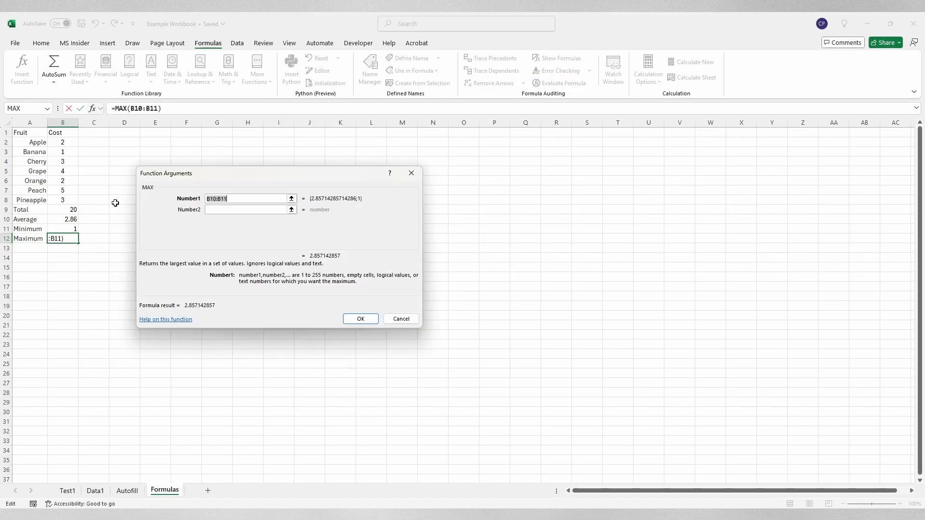
left_click_drag(64, 144, 67, 199)
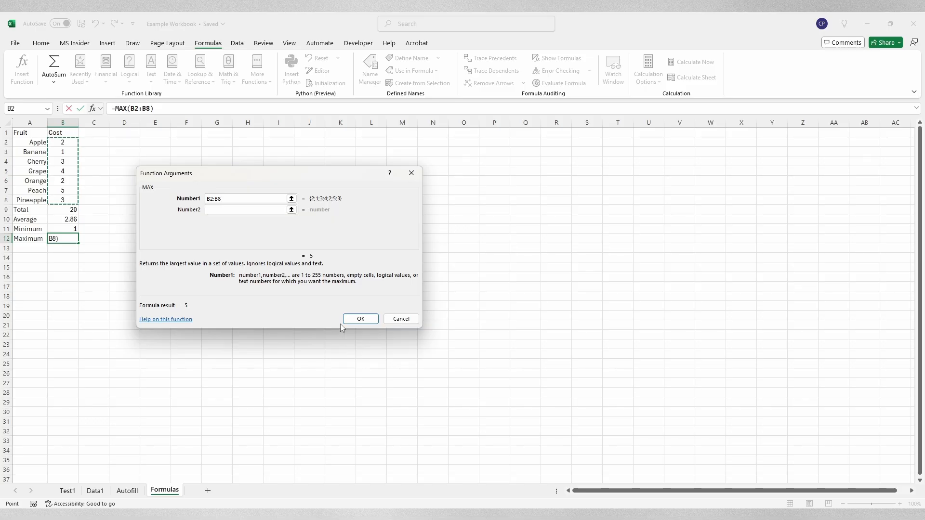
left_click(356, 319)
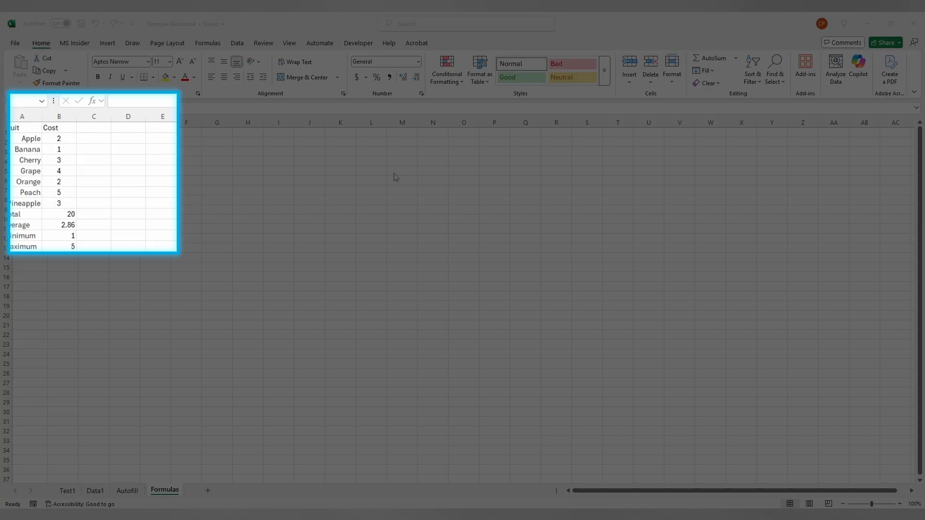
- Rename header B1 to 'Besket 1' and enter 'Basket 2' in C1
left_click(16, 130)
left_click(57, 128)
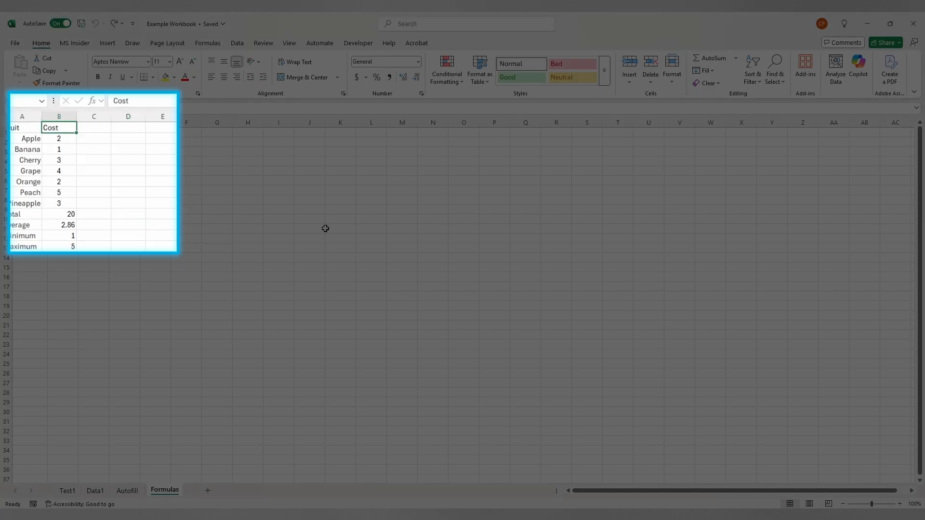
type("Best")
key("BackSpace")
type("ket 1")
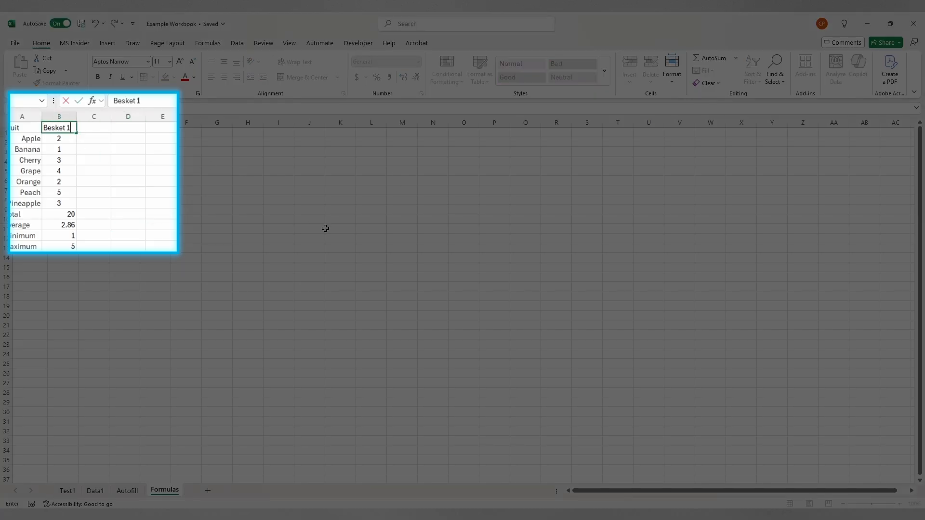
key("Tab")
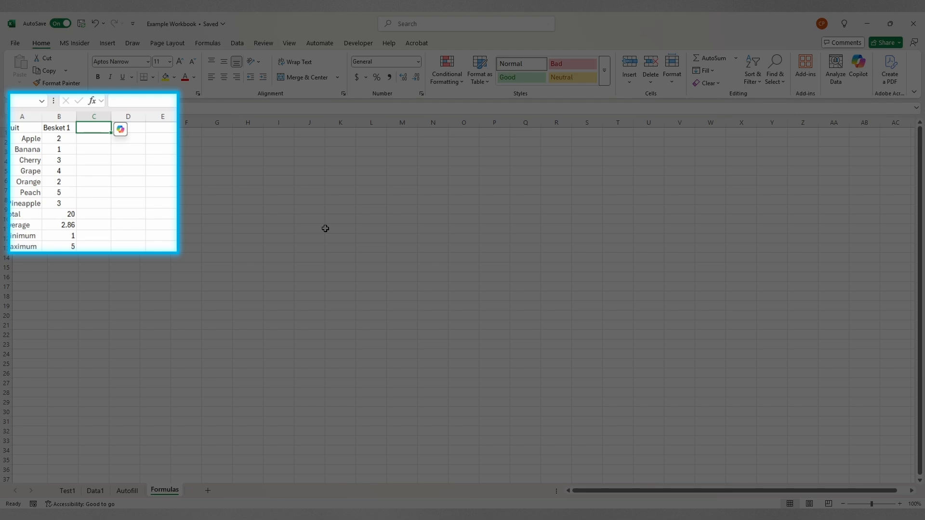
type("Basket 2")
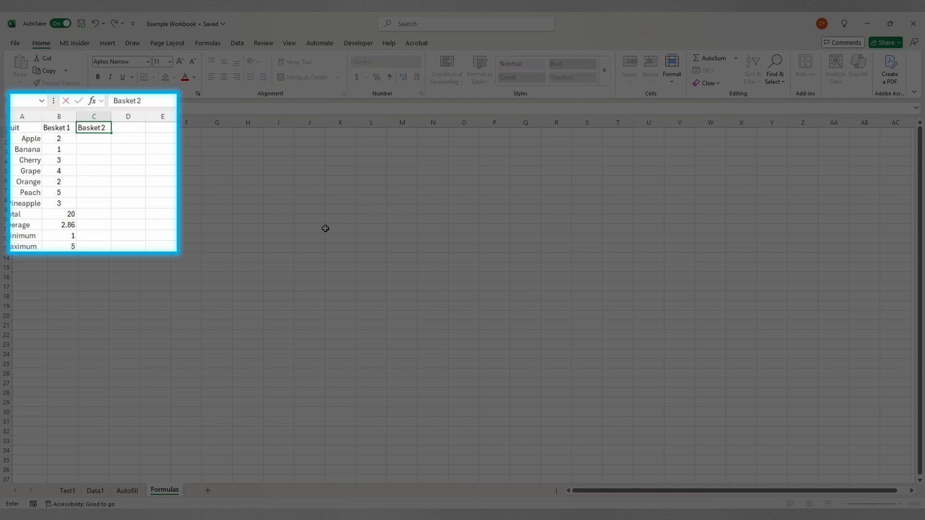
left_click(60, 139)
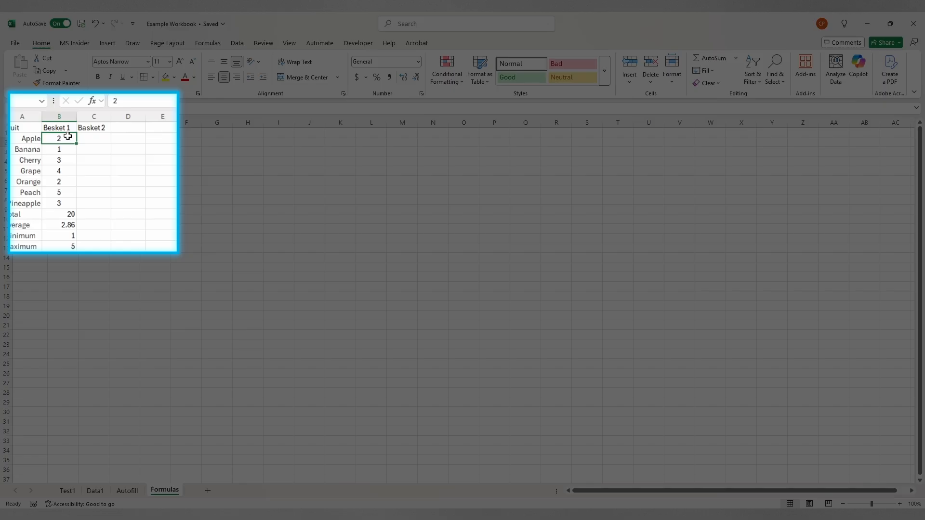
- Copy the B9 Total formula into C9, then remove the copy again
left_click(57, 214)
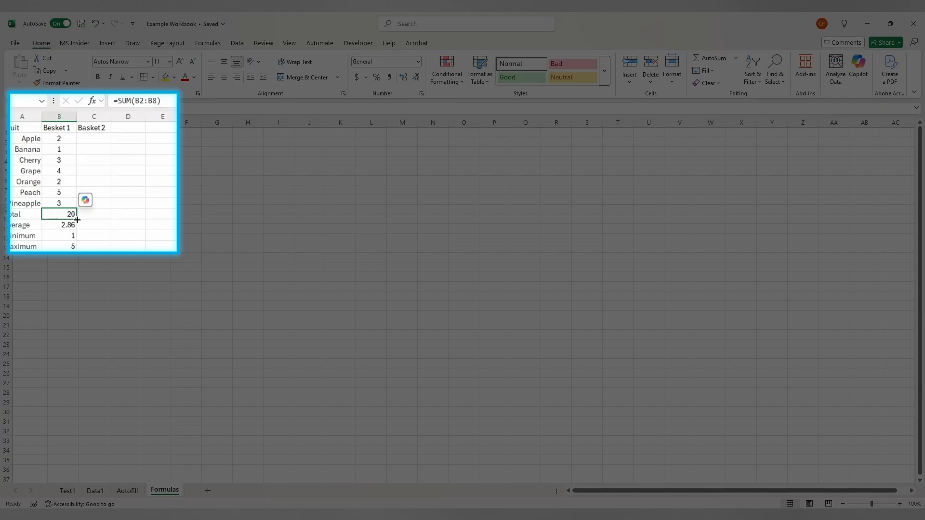
left_click_drag(76, 219, 97, 215)
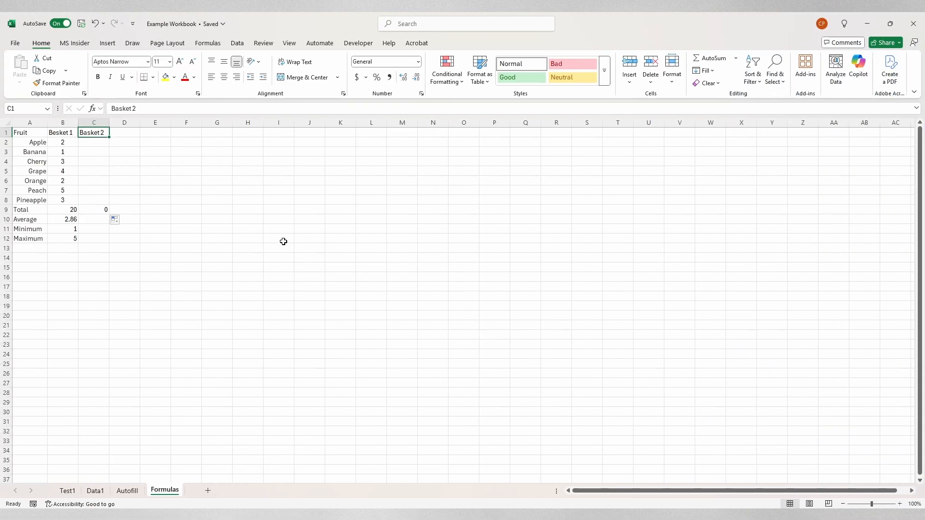
key("Delete")
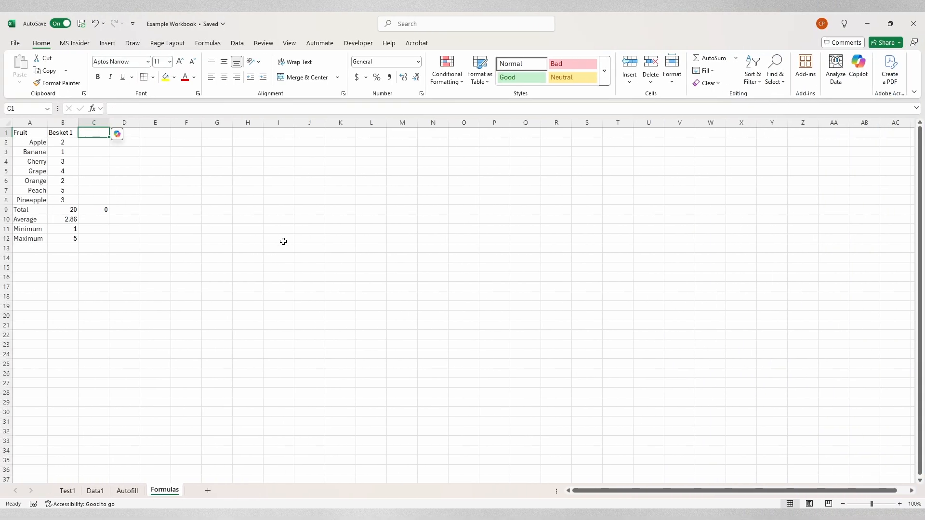
left_click(107, 212)
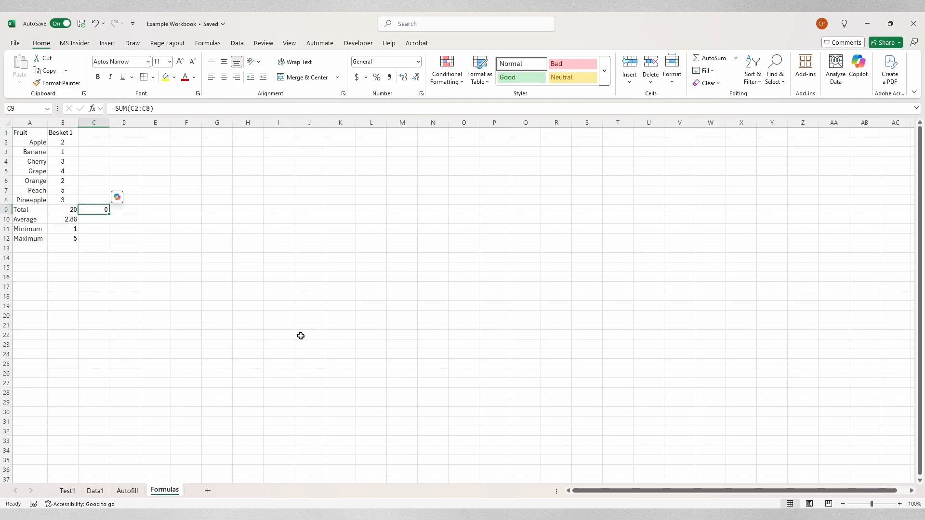
left_click(68, 210)
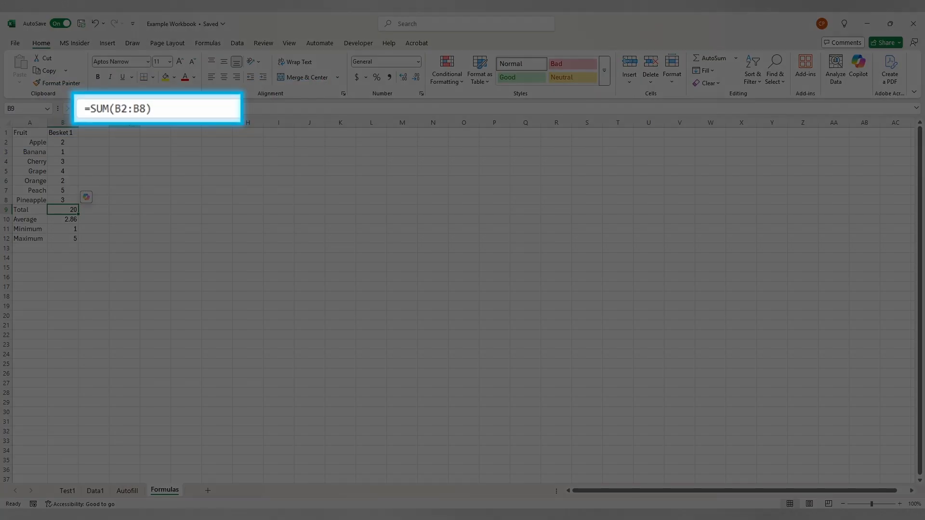
- Change the B9 Total formula to =SUM($B$2:$B$8) with absolute references
left_click(126, 109)
left_click_drag(116, 109, 146, 108)
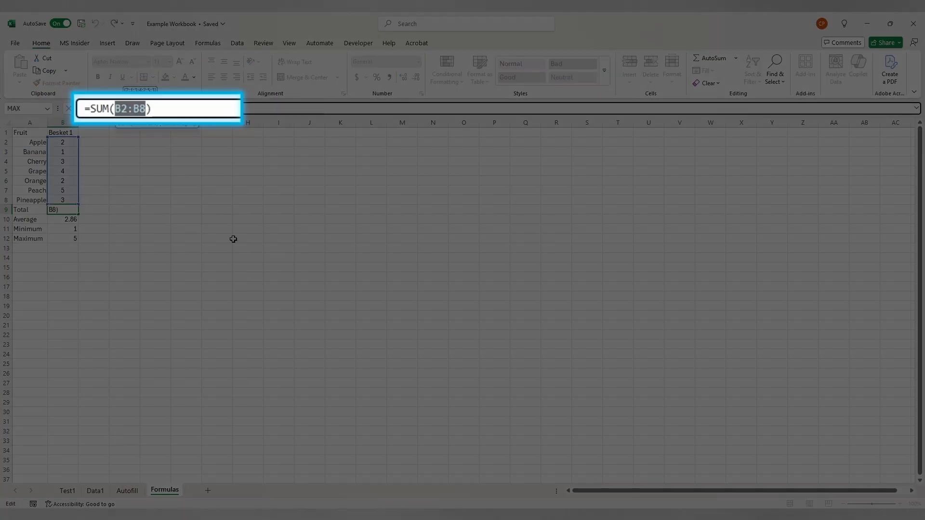
key("F4")
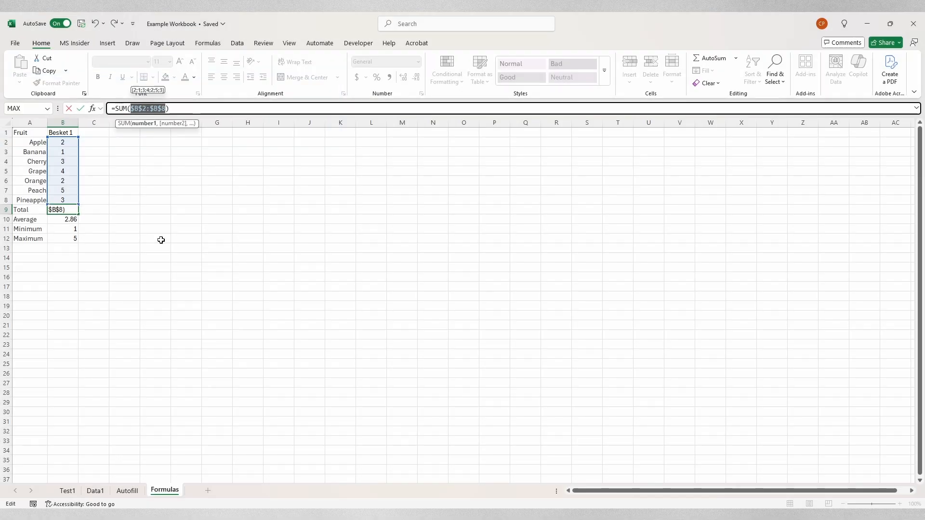
key("Tab")
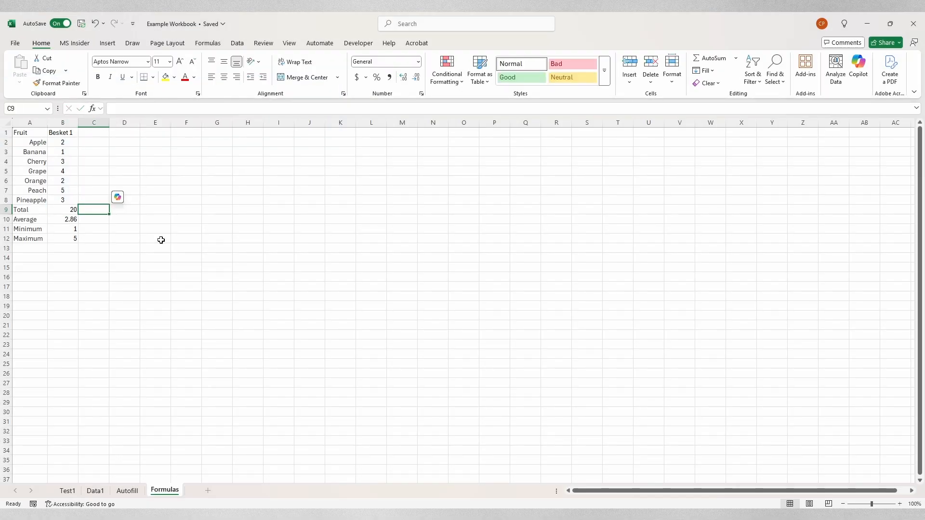
- Fill the absolute Total formula from B9 into C9 and check its range reference
left_click(70, 208)
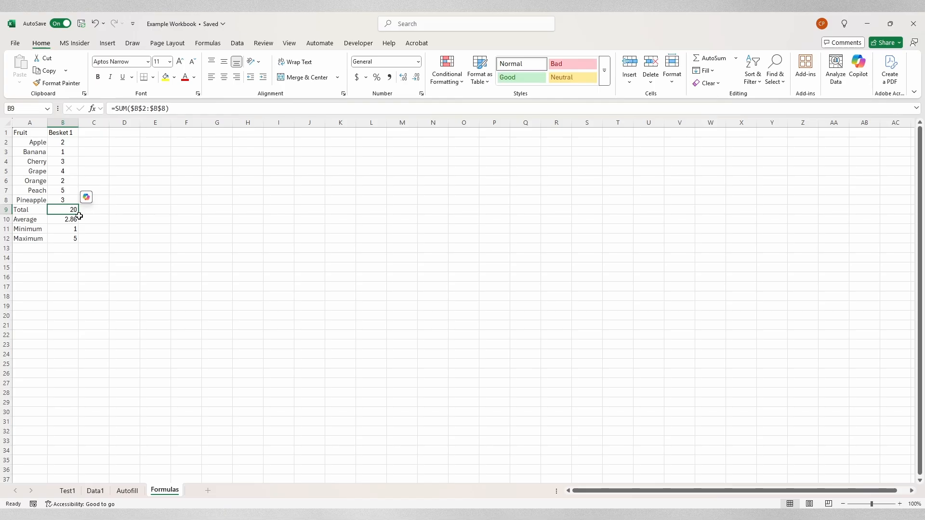
left_click_drag(79, 215, 106, 213)
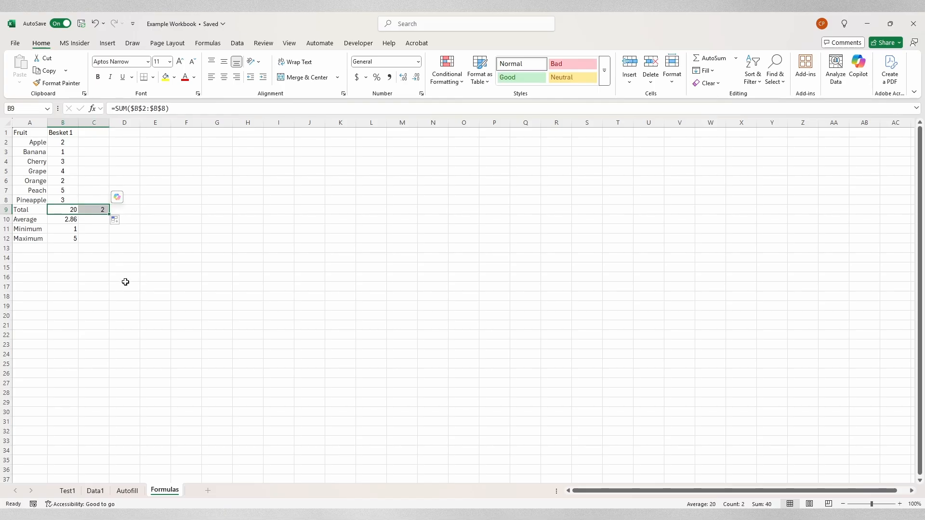
left_click(124, 227)
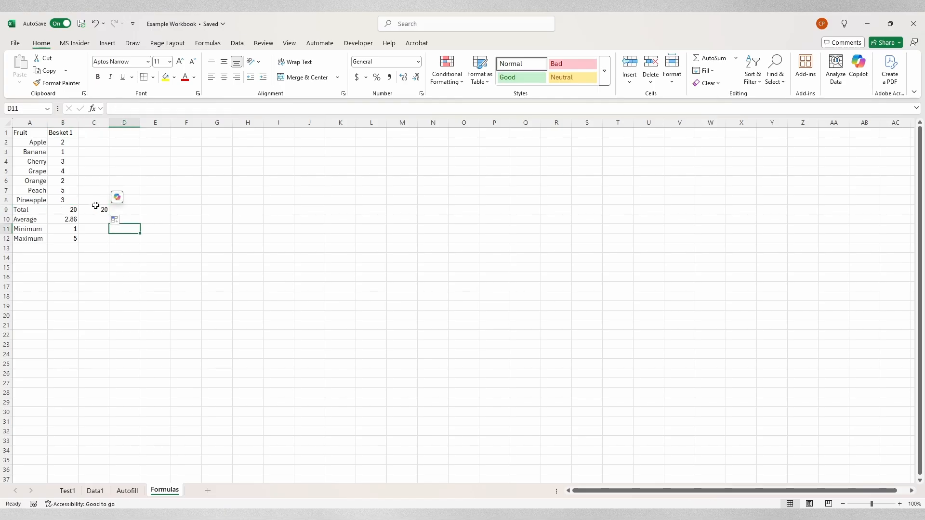
left_click(99, 208)
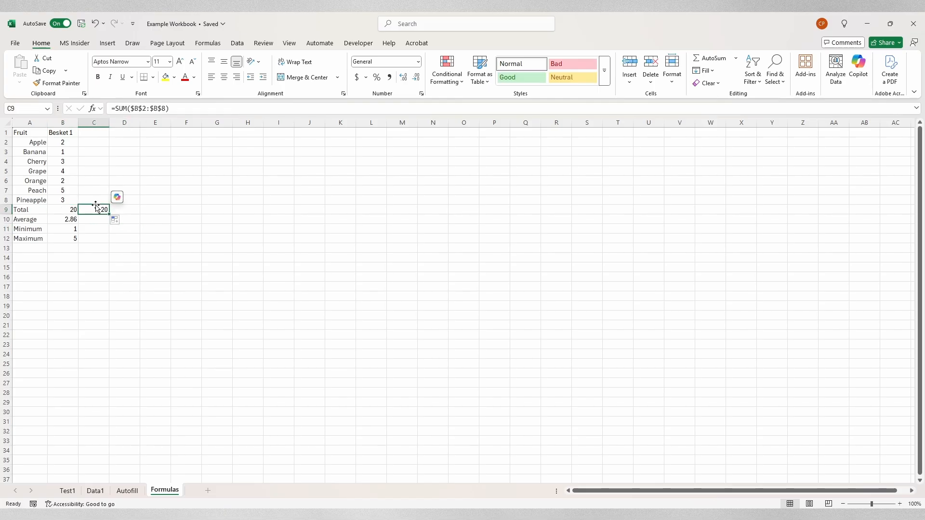
left_click(141, 108)
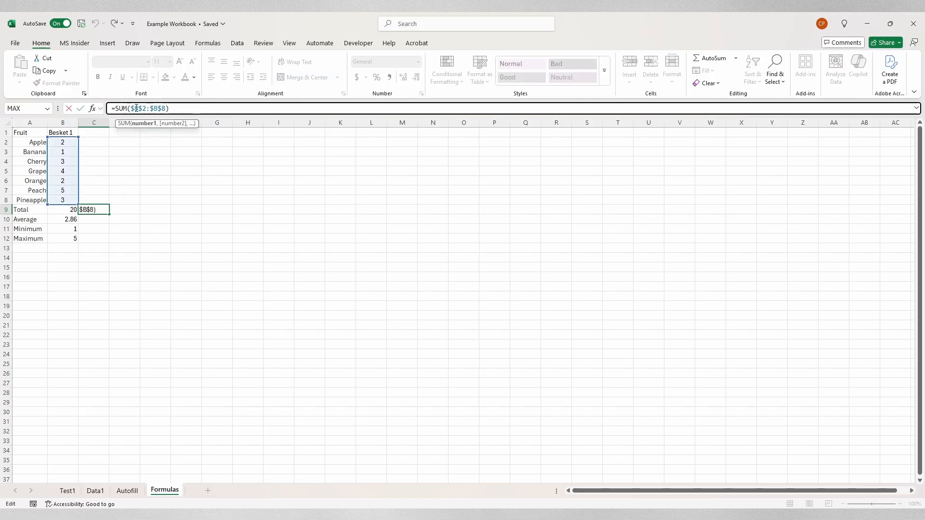
left_click(159, 108)
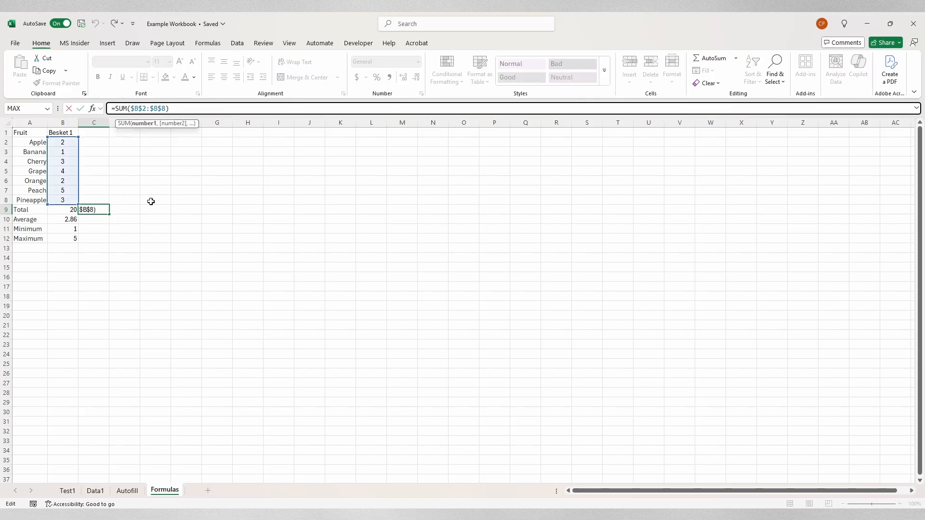
key("Tab")
left_click(97, 209)
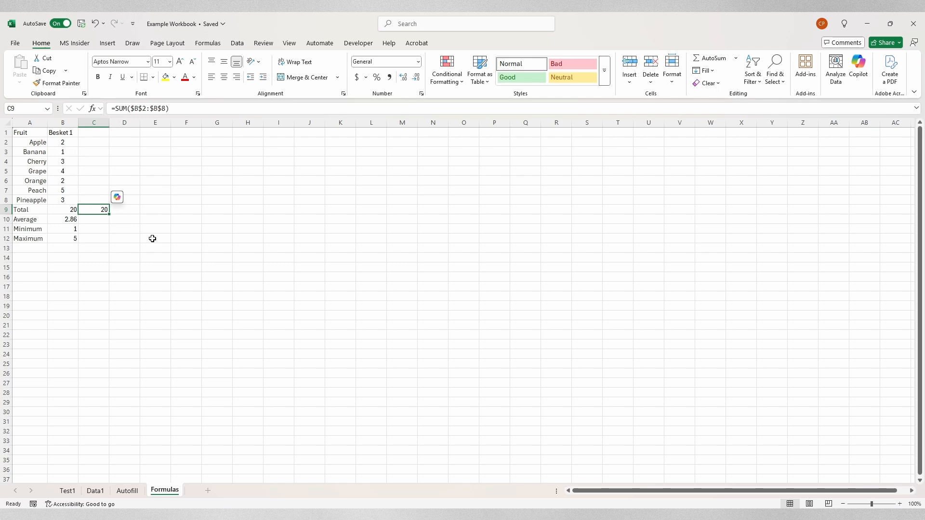
- Copy the C9 total formula into cells E6 and H6
key("ctrl+c")
left_click(159, 182)
key("ctrl+v")
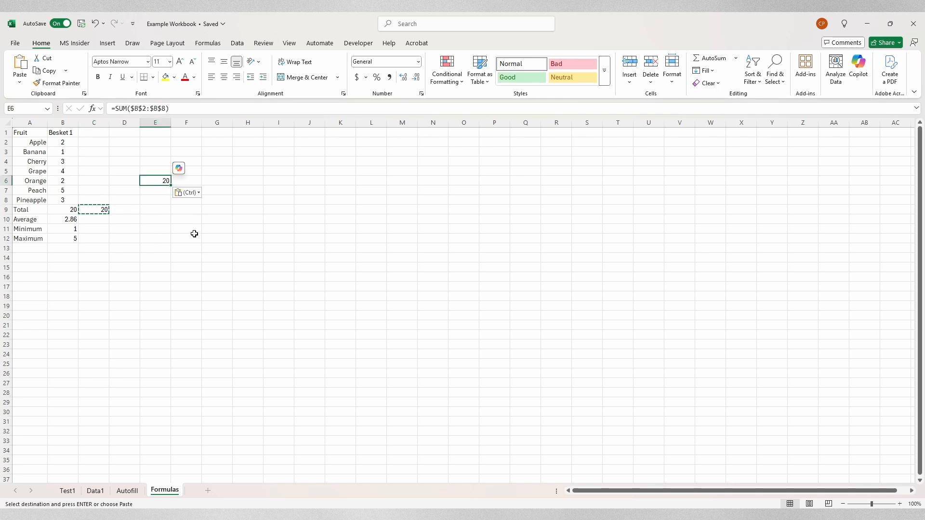
left_click(243, 176)
key("ctrl+v")
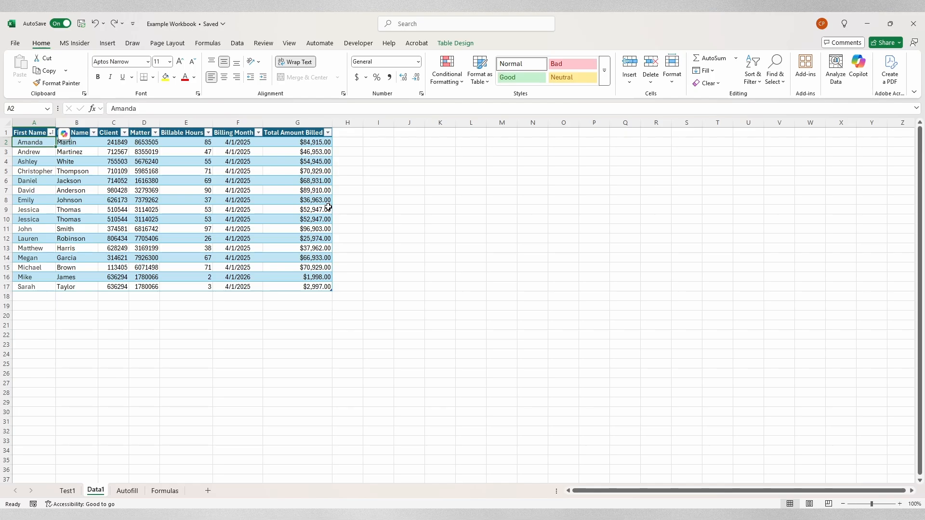
- Expand the full Table Styles gallery for the Data1 table on Table Design
left_click(152, 79)
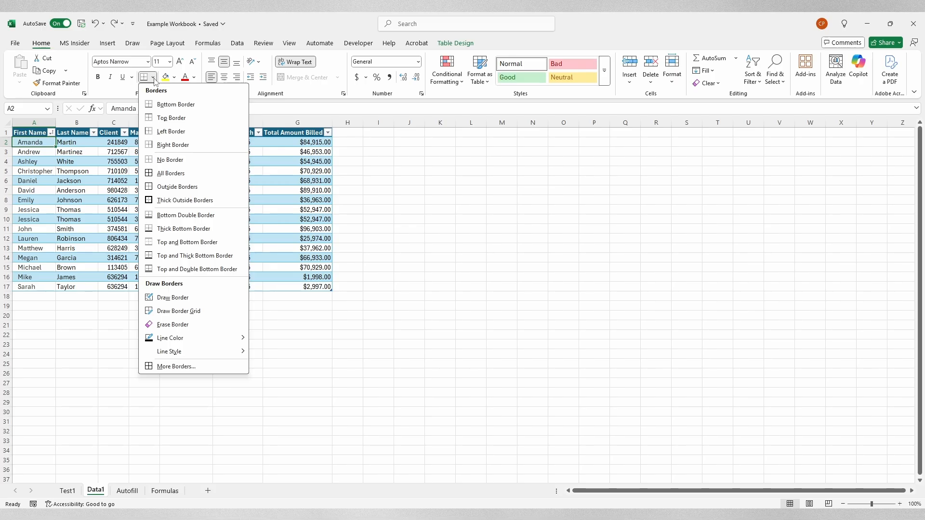
left_click(50, 145)
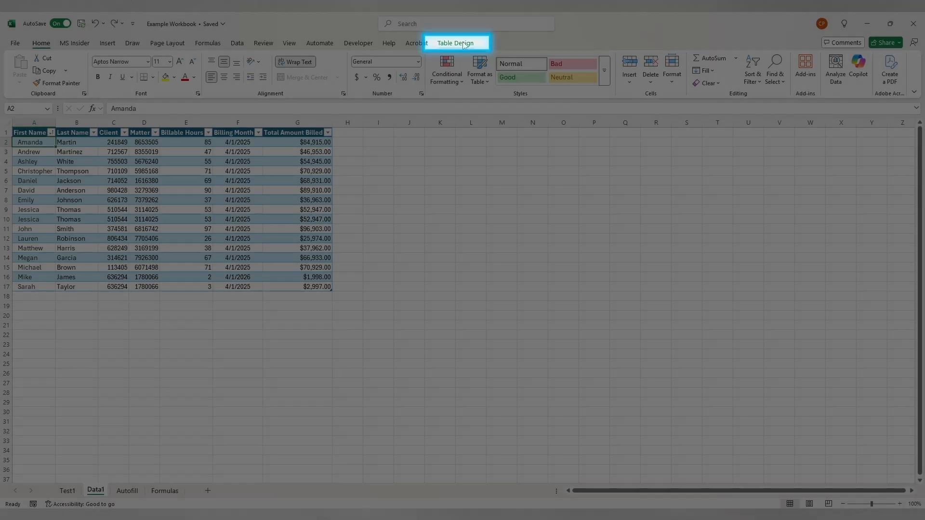
left_click(464, 43)
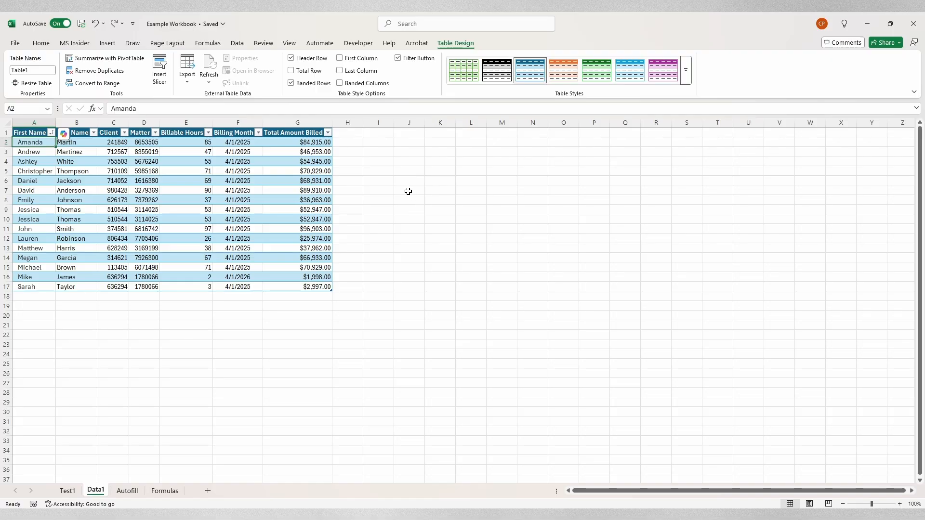
left_click(685, 70)
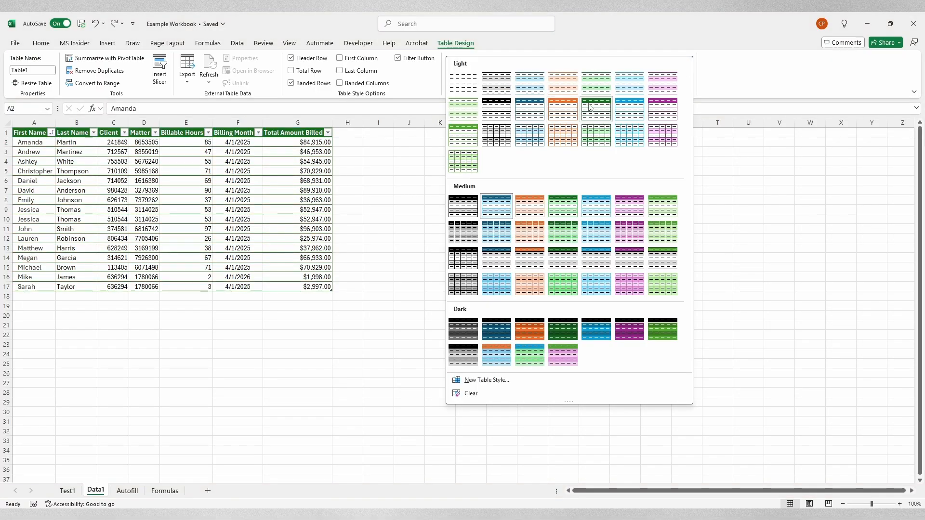
- Close the Table Styles gallery, keeping the table's light blue style
left_click(41, 43)
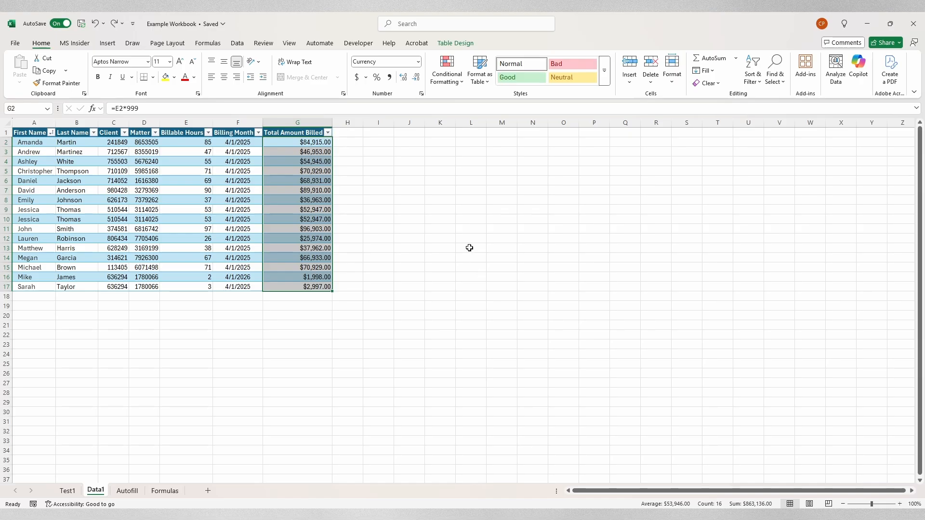
left_click(458, 85)
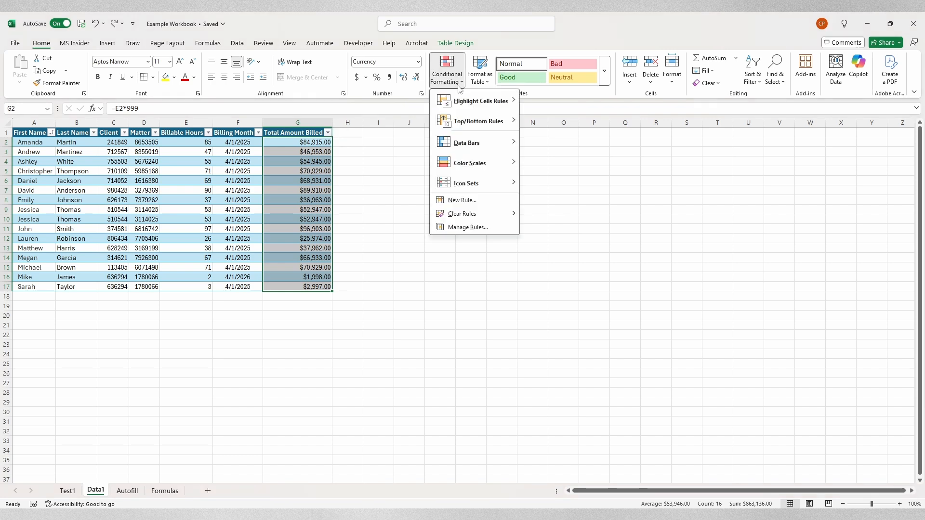
mouse_move(479, 144)
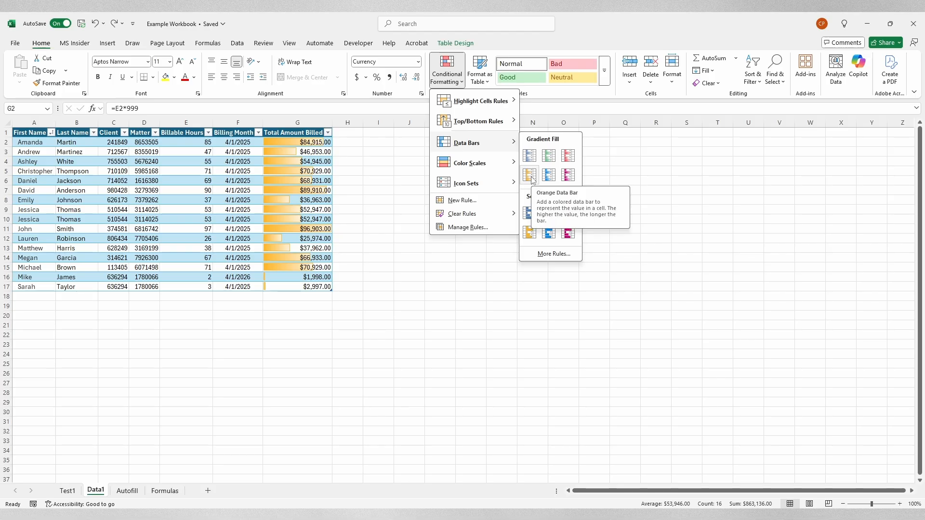
left_click(530, 175)
left_click(440, 248)
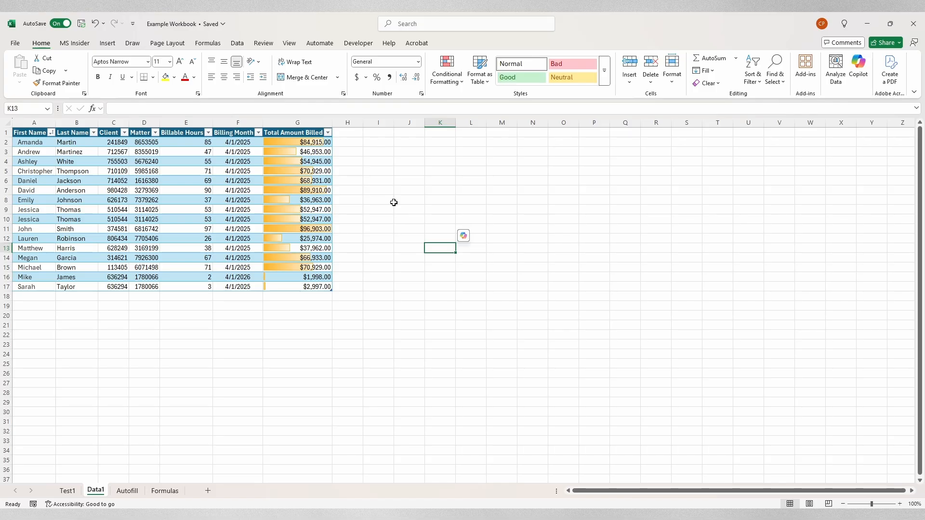
key("ctrl+z")
left_click(447, 73)
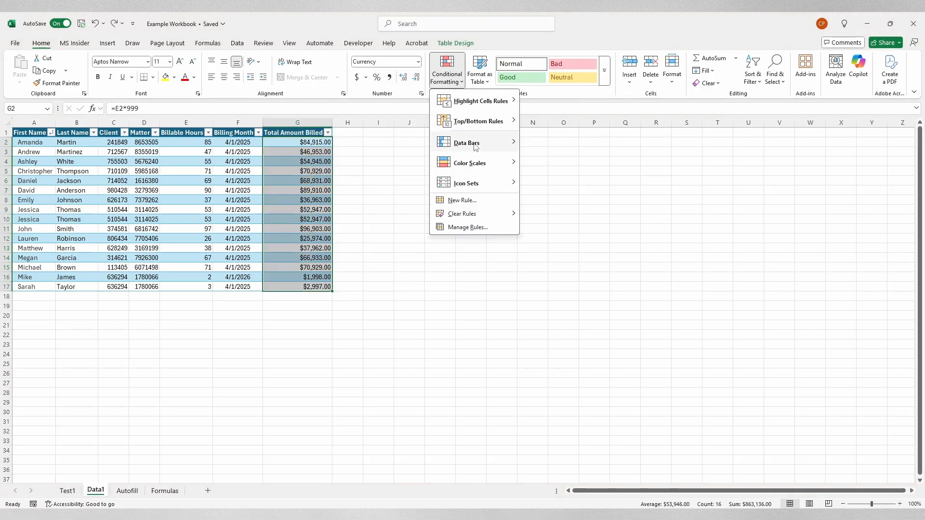
mouse_move(490, 185)
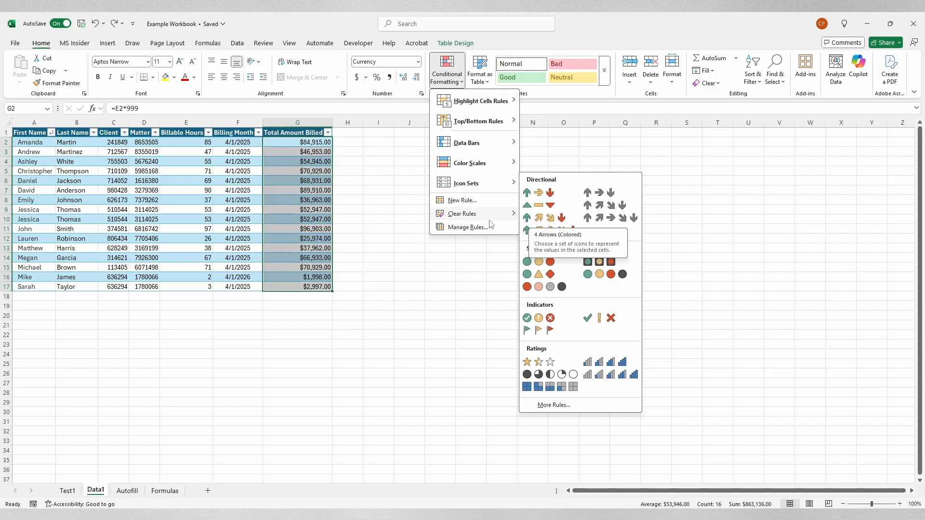
left_click(554, 405)
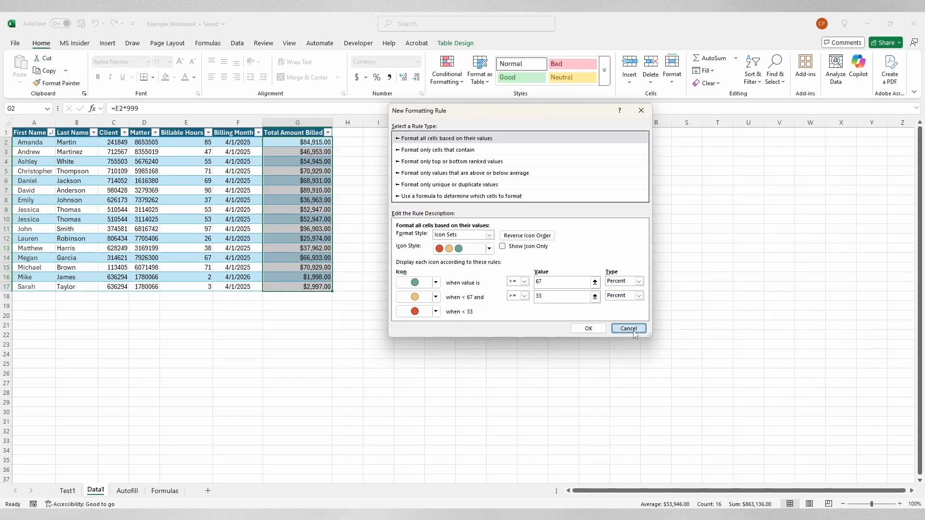
left_click(631, 329)
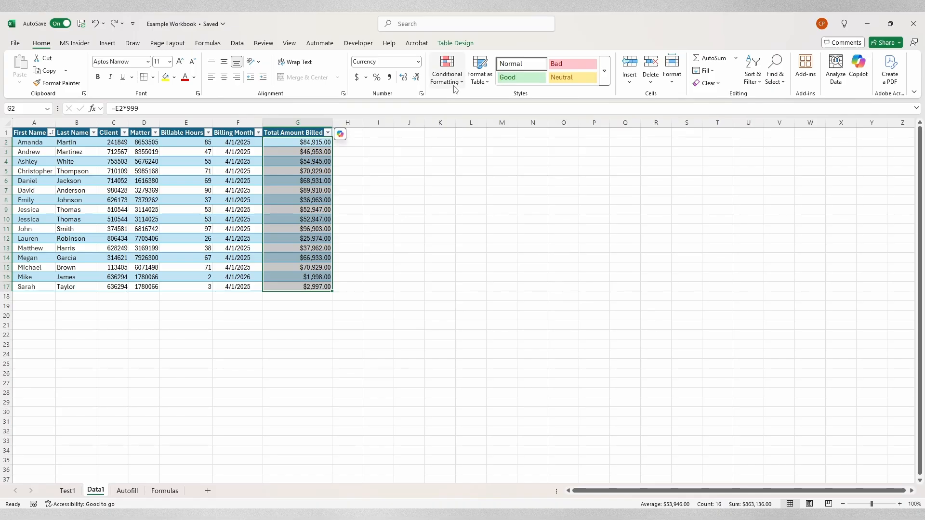
left_click(454, 88)
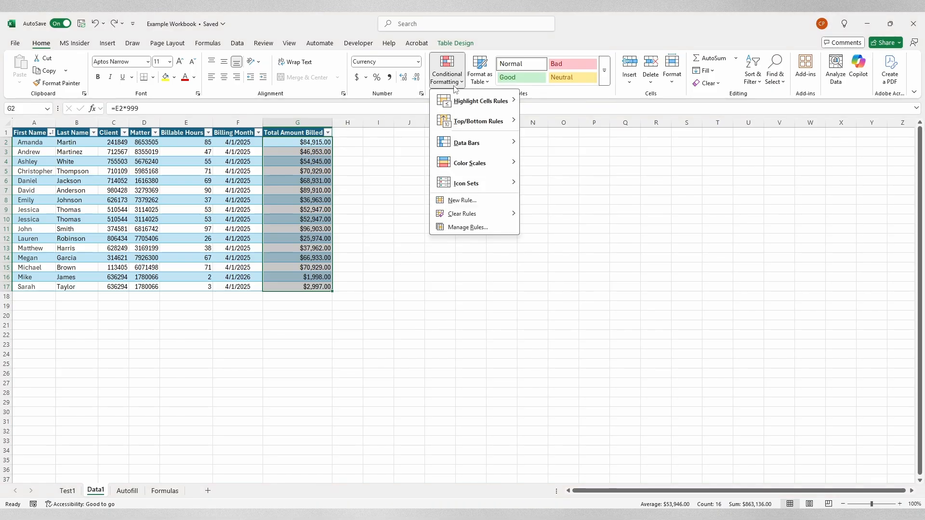
left_click(319, 151)
left_click_drag(25, 140, 322, 286)
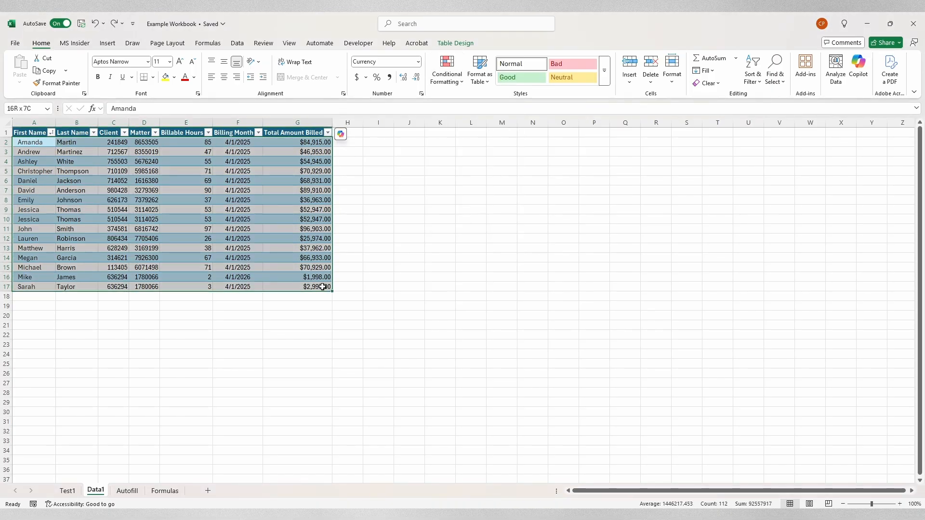
left_click(458, 84)
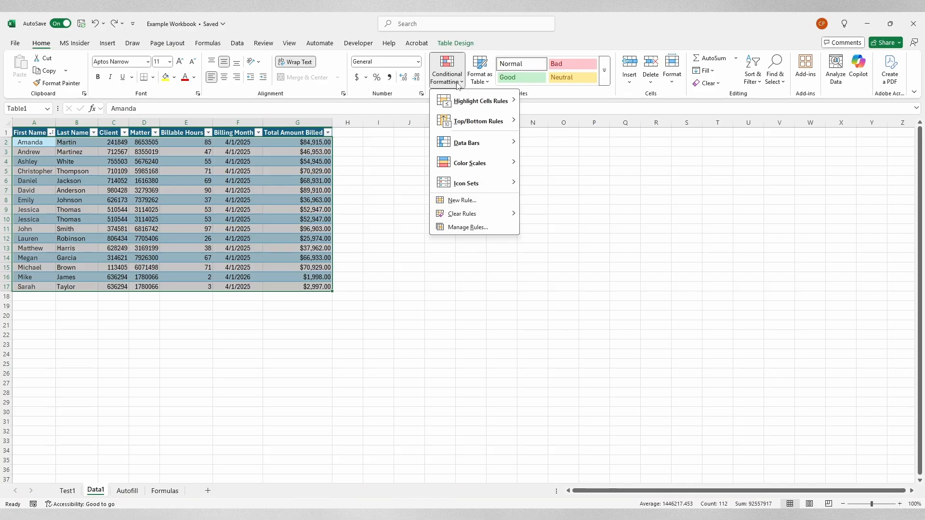
mouse_move(495, 105)
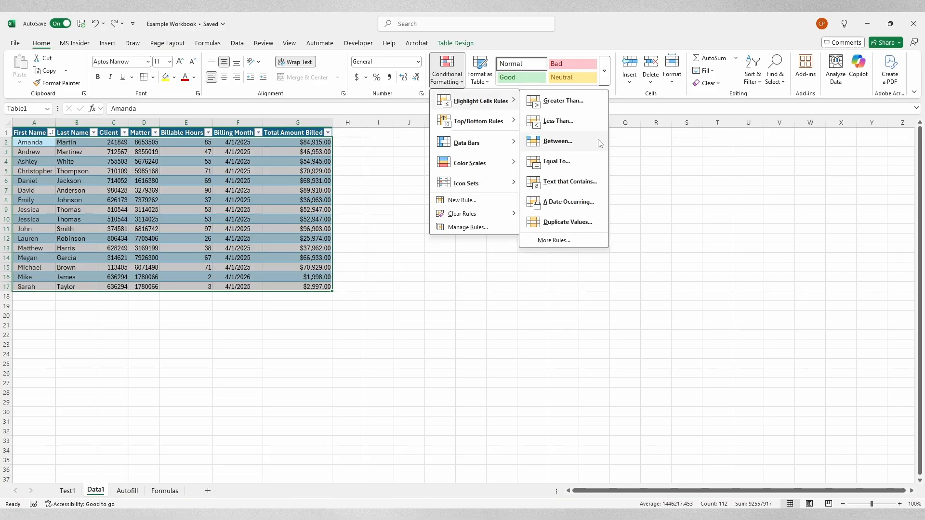
left_click(580, 222)
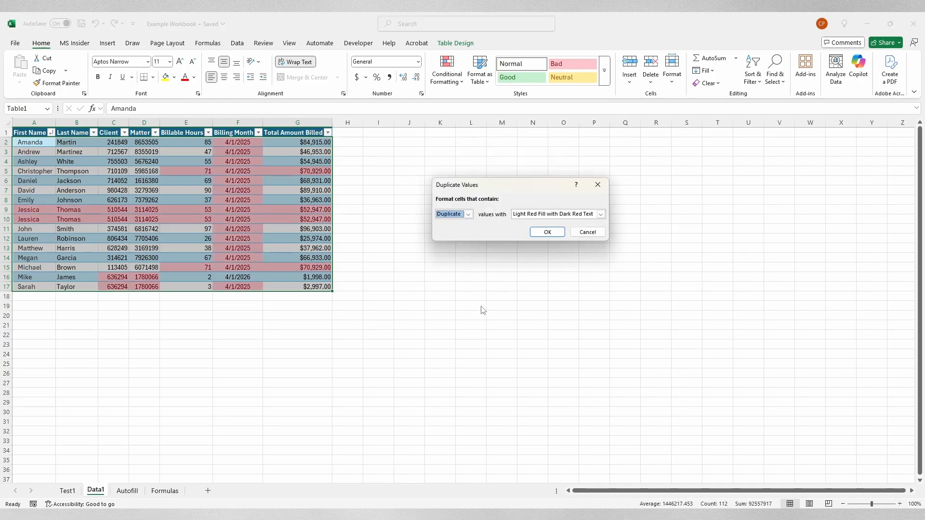
left_click(468, 214)
left_click(468, 214)
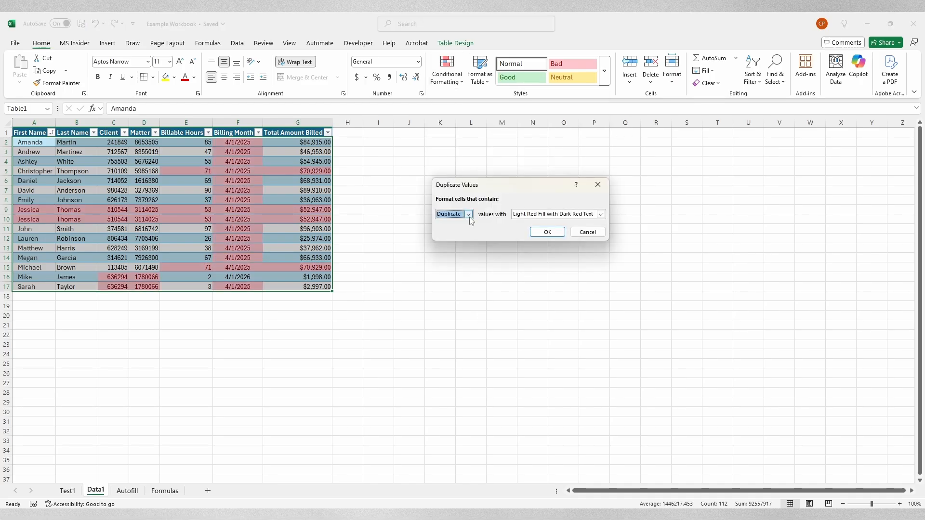
left_click(604, 215)
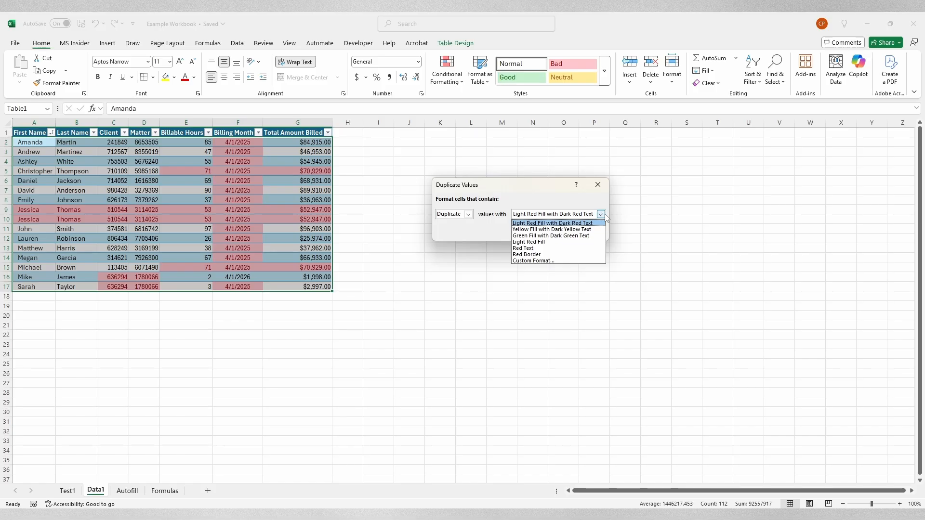
left_click(606, 216)
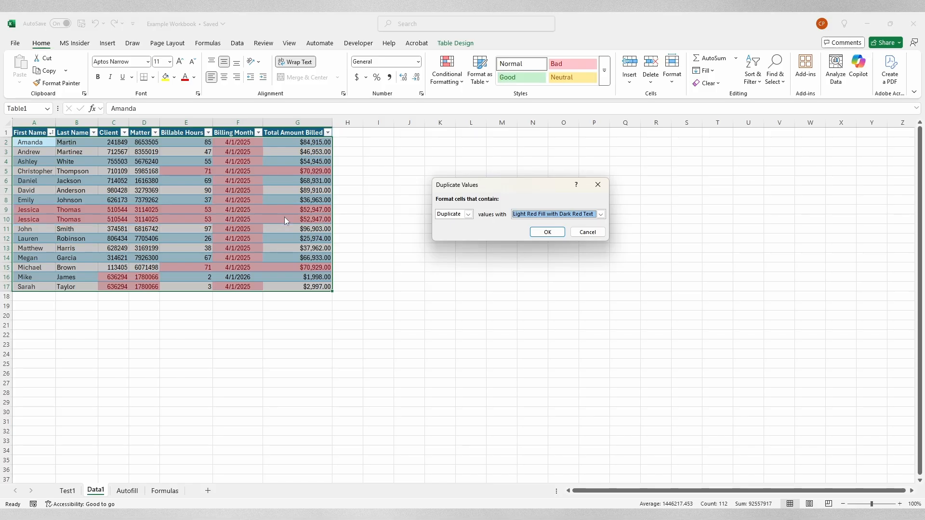
key("Escape")
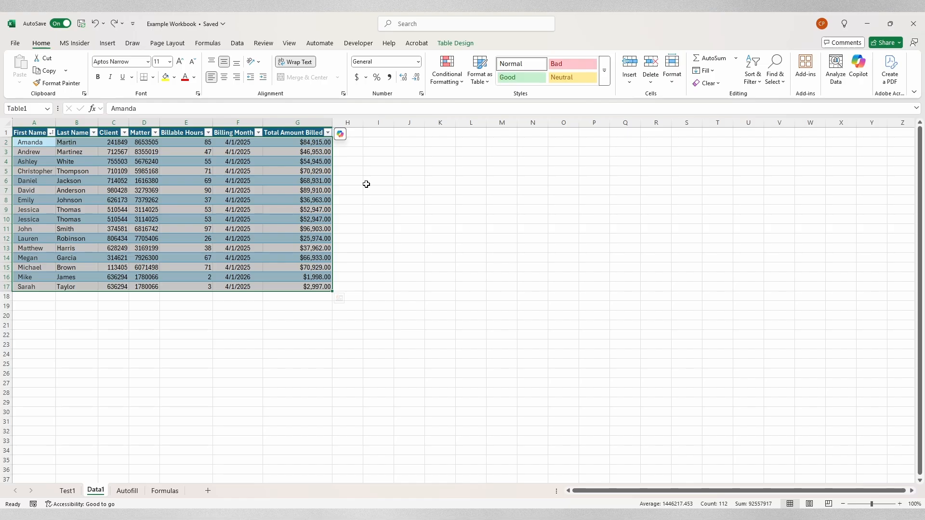
- Remove the duplicate 53-hour record from the Data1 table, leaving 15 unique rows in A1:G16
left_click(237, 43)
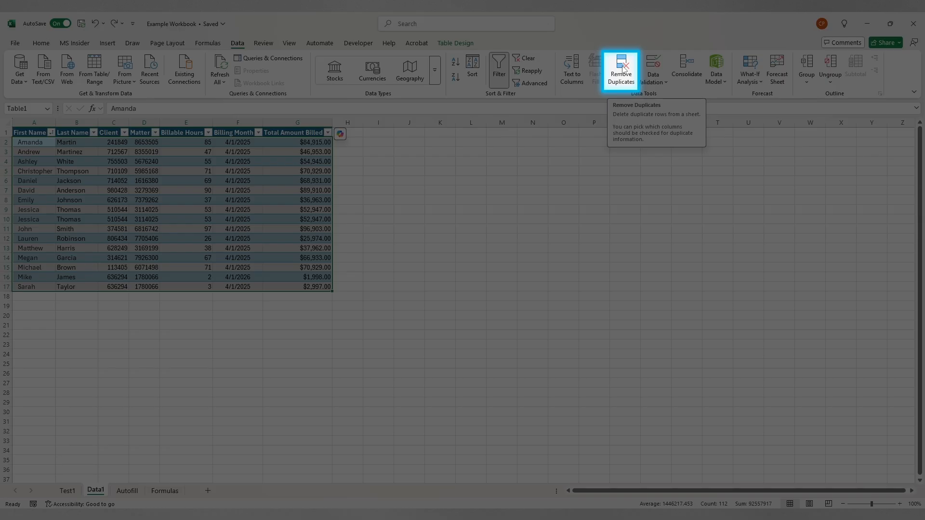
left_click(623, 67)
scroll(482, 221, "down", 1)
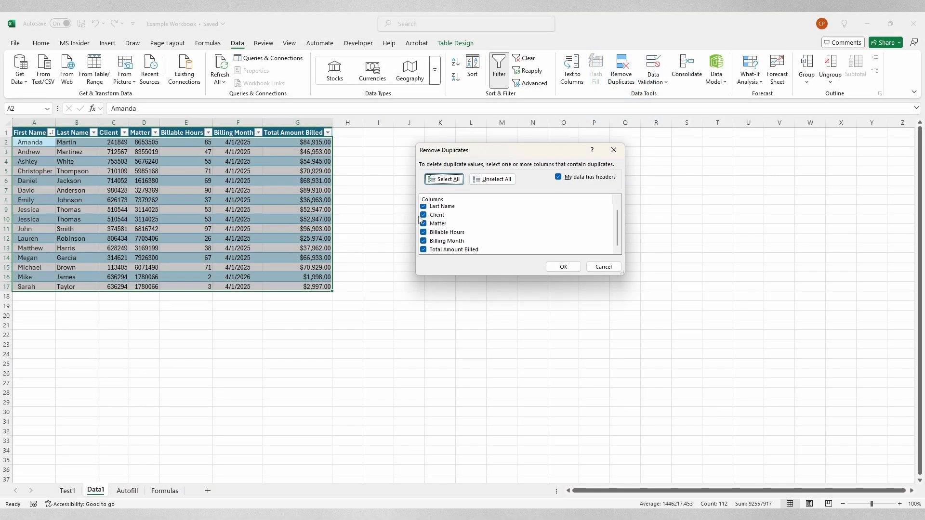
scroll(441, 232, "up", 1)
scroll(442, 227, "down", 1)
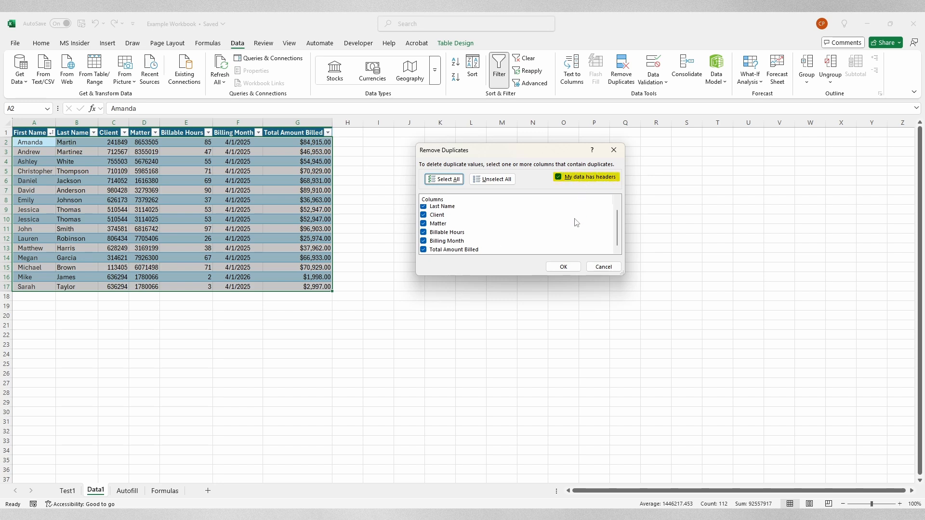
left_click(563, 267)
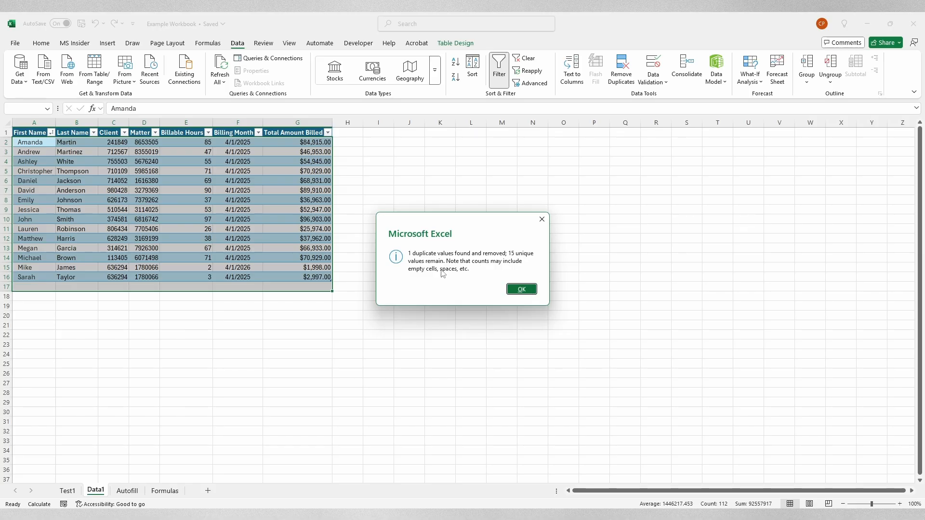
left_click(515, 291)
left_click(371, 232)
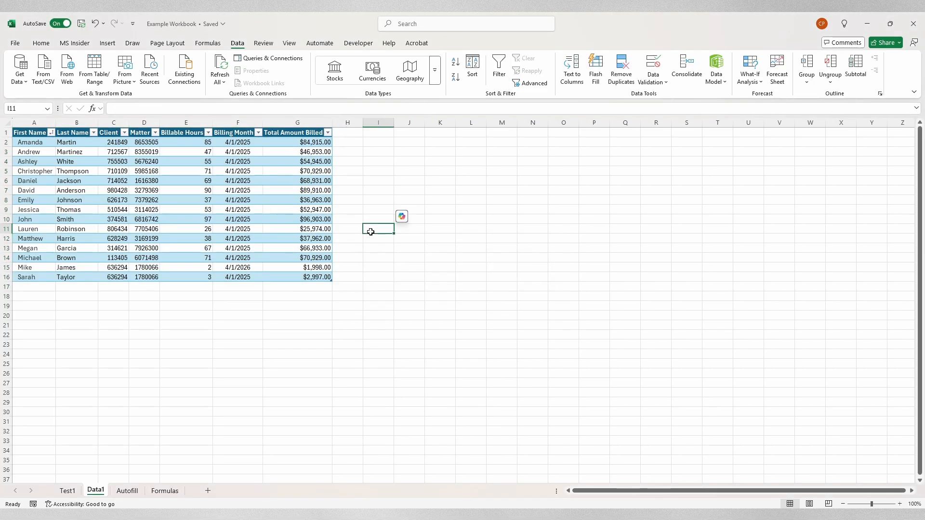
- Select the First Name and Total Amount Billed columns, then preview pie and column chart options
left_click(371, 192)
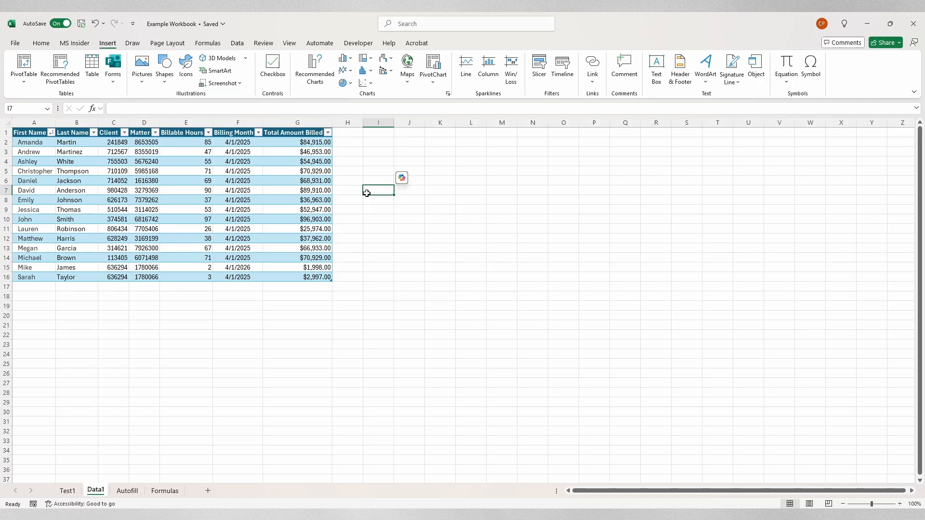
left_click_drag(27, 132, 34, 277)
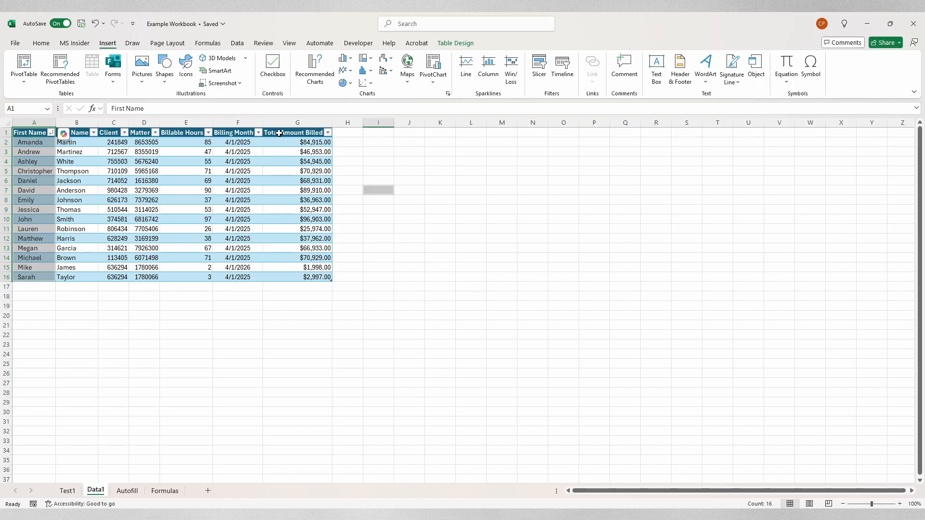
left_click_drag(294, 132, 316, 278)
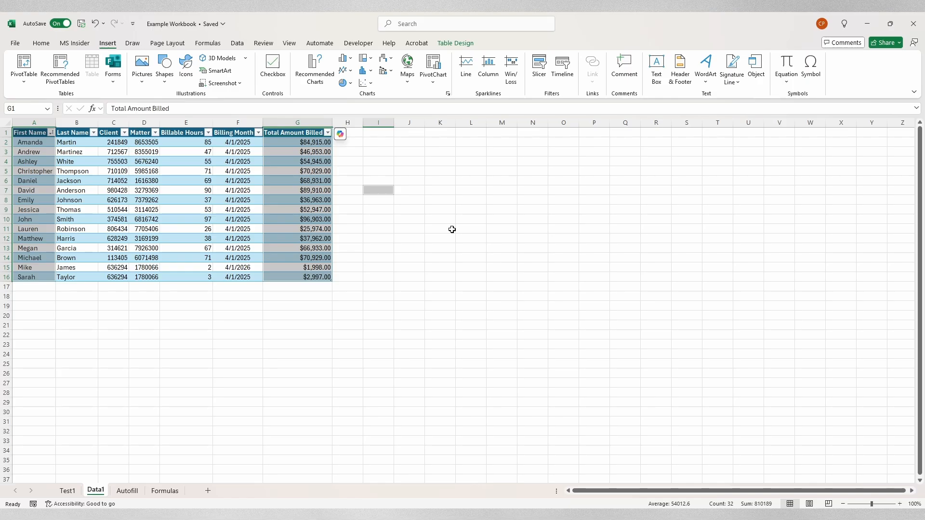
left_click(344, 84)
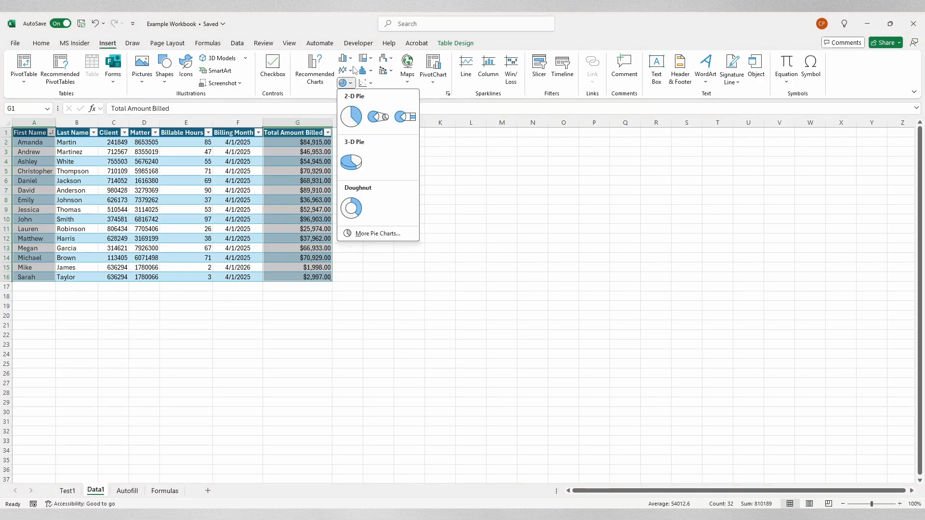
left_click(350, 59)
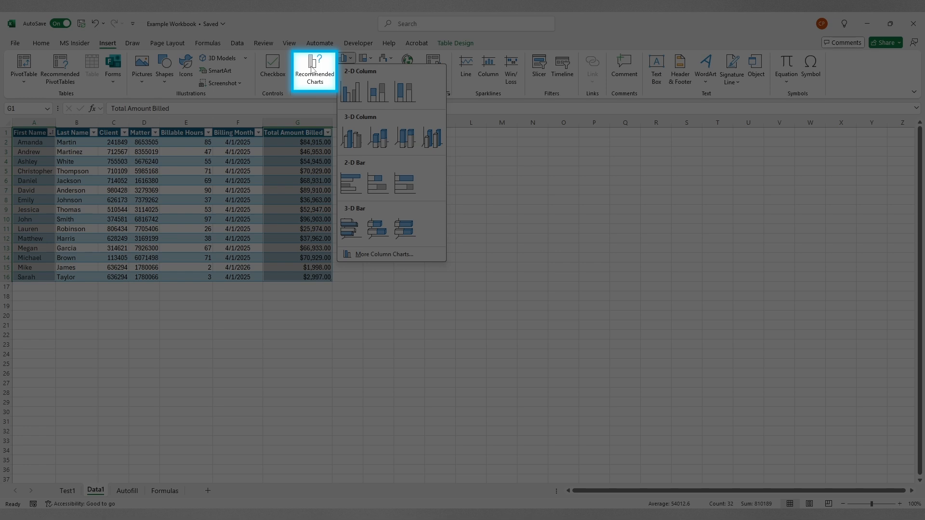
left_click(311, 70)
left_click(520, 292)
left_click(373, 191, "ctrl")
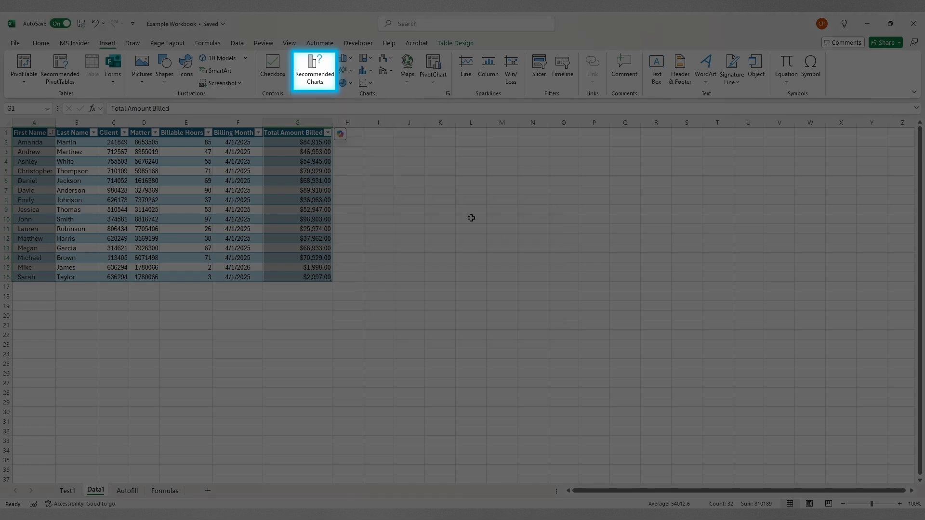
- Insert the recommended Clustered Column chart of Total Amount Billed by First Name
left_click(318, 72)
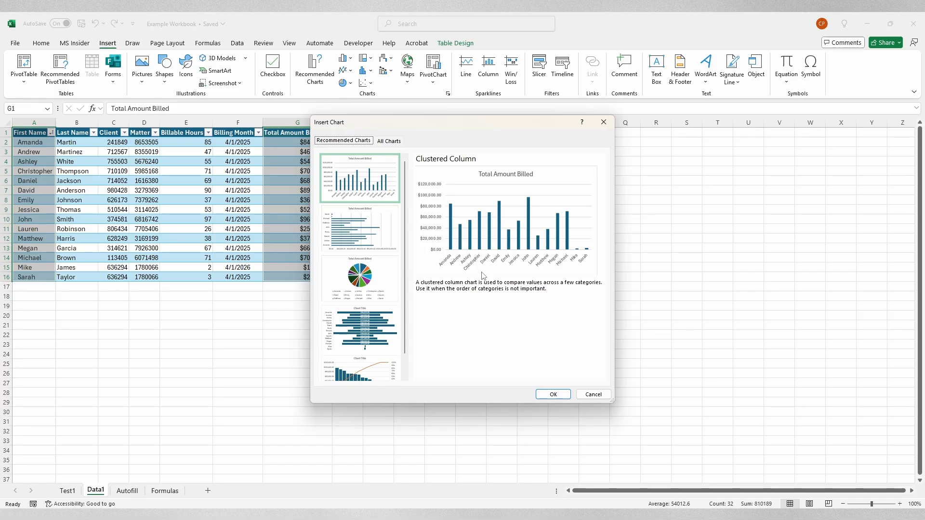
scroll(381, 222, "down", 1)
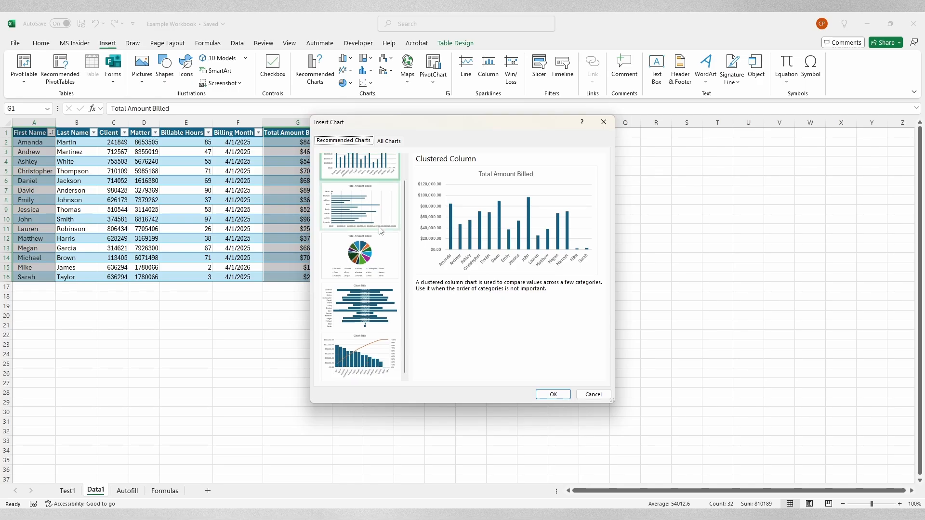
scroll(365, 296, "up", 1)
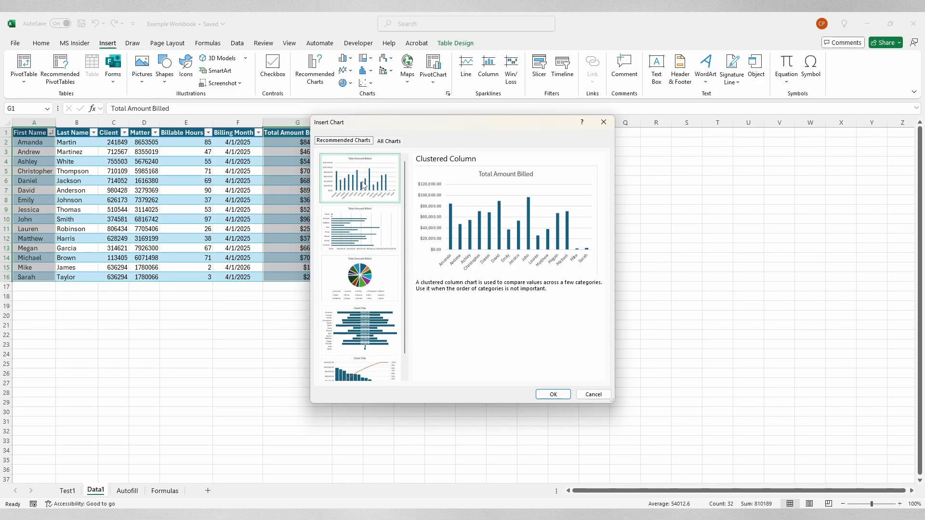
left_click(552, 394)
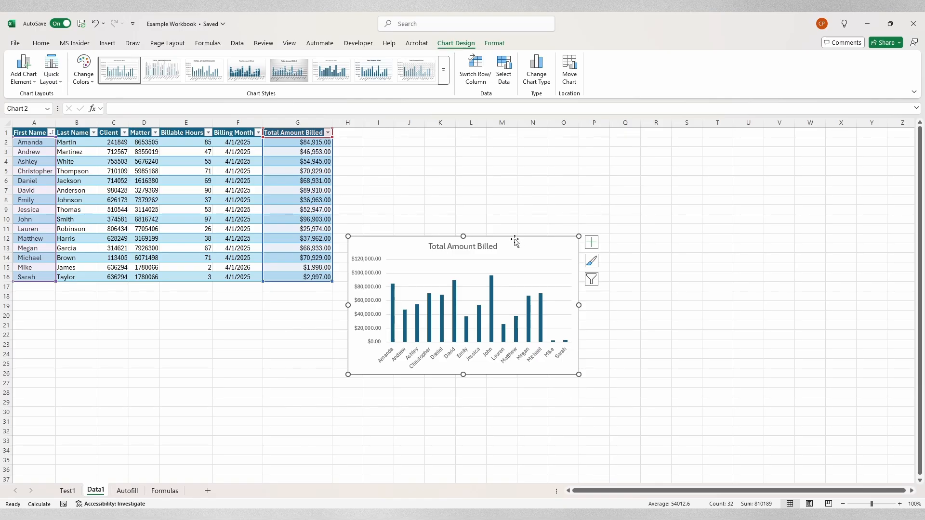
- Move the chart beside the table and try adding axis titles
left_click_drag(514, 241, 558, 227)
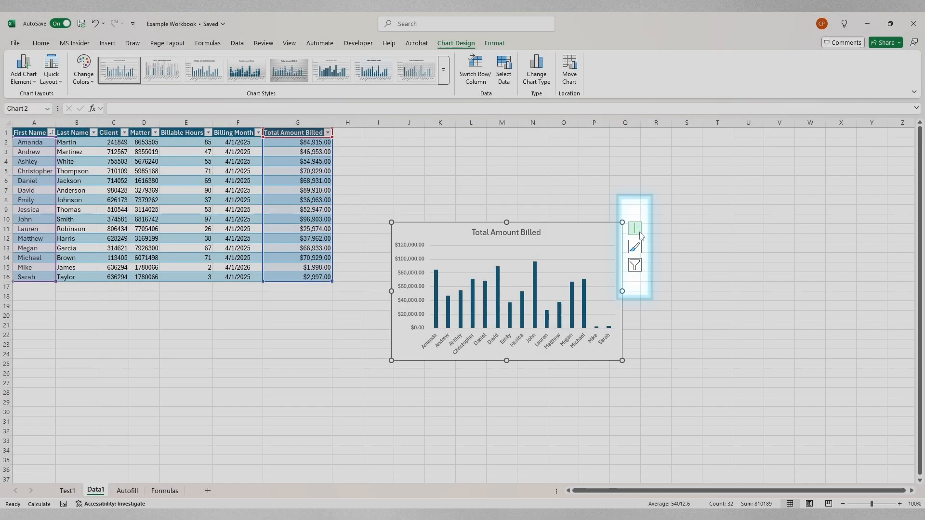
left_click(639, 232)
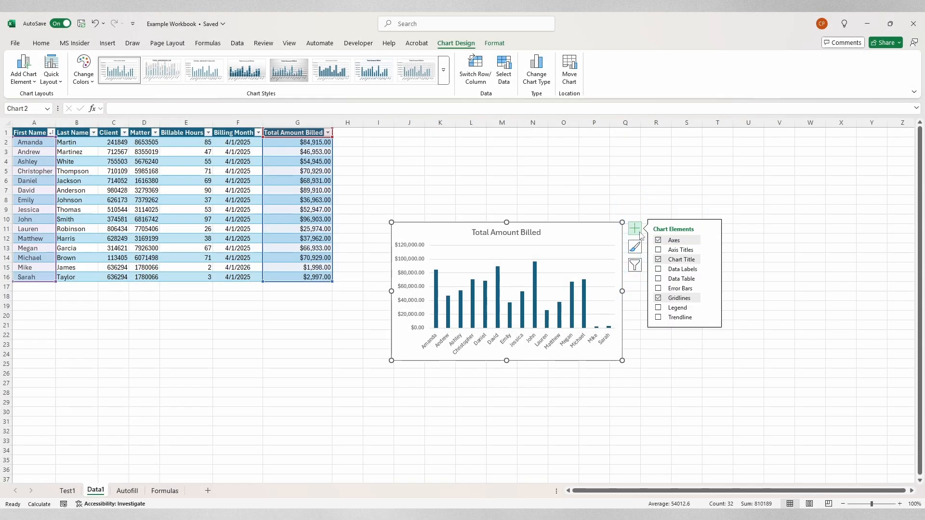
left_click(665, 251)
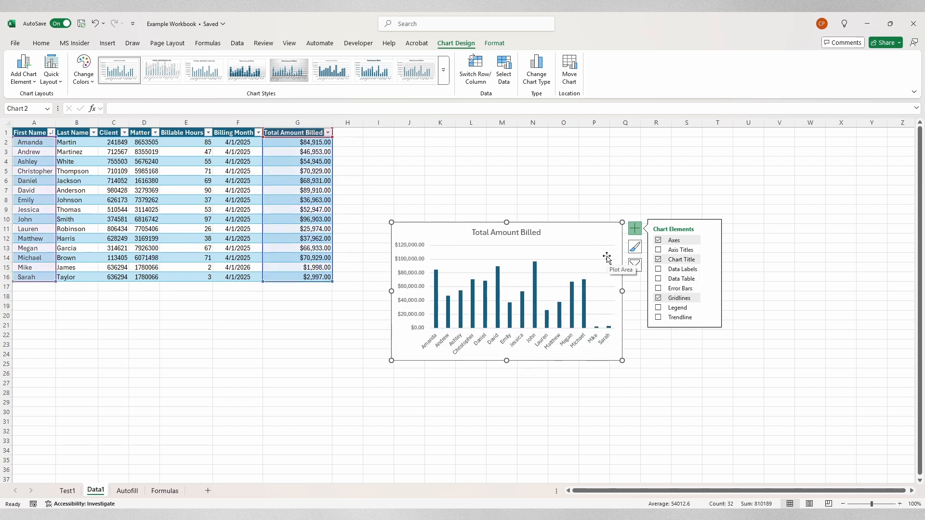
- Browse the chart styles and colour palettes, then show the chart's data filter options
left_click(635, 248)
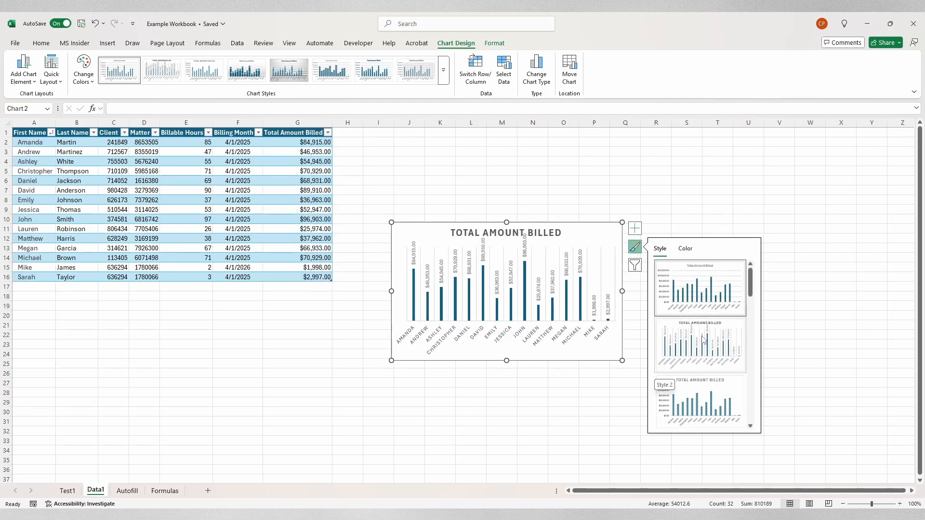
scroll(703, 340, "down", 2)
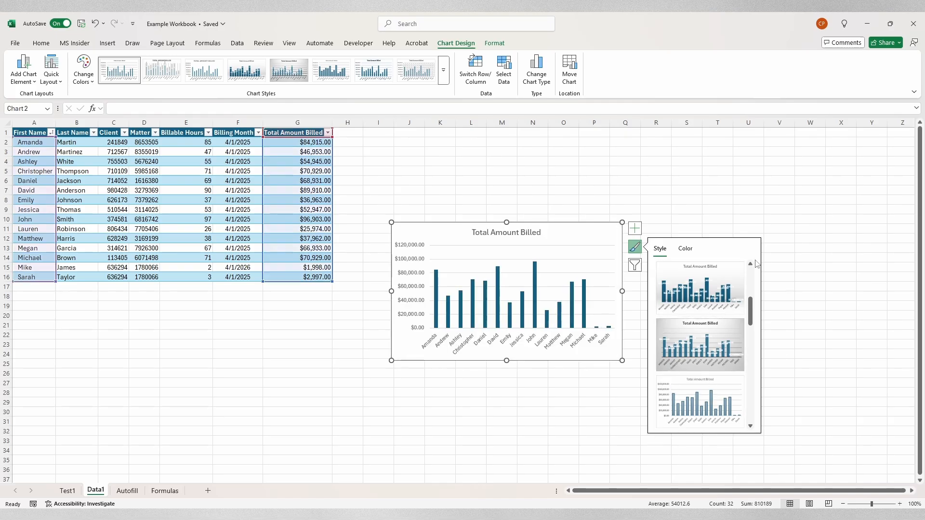
left_click(685, 250)
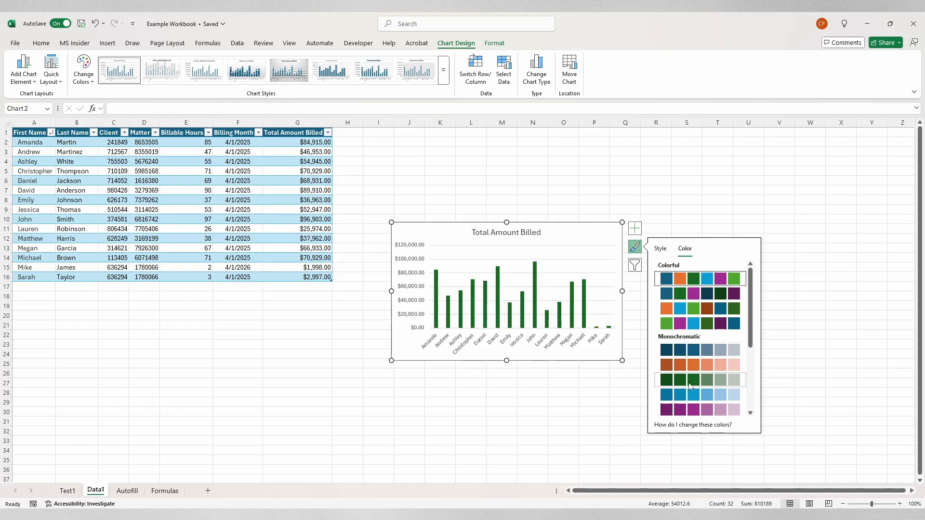
left_click(634, 269)
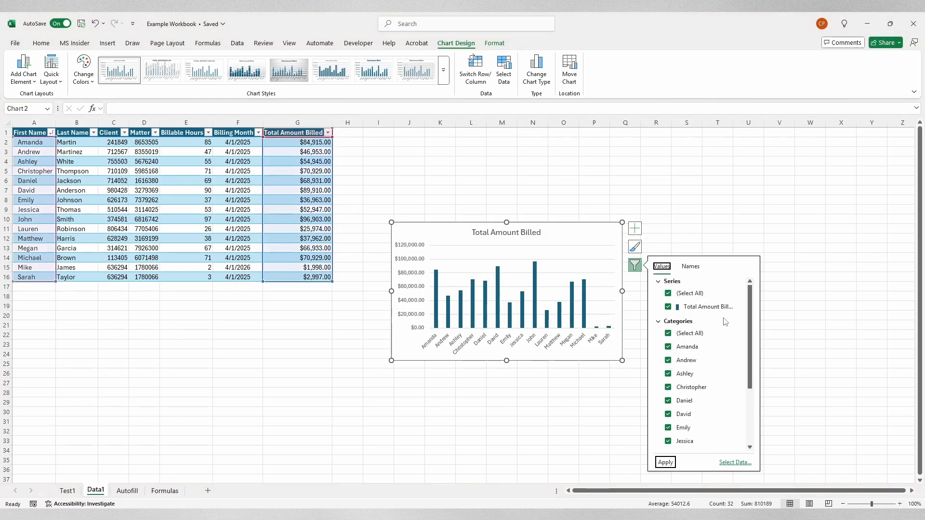
- Delete the Total Amount Billed chart so only the fifteen-row billing table remains
scroll(730, 334, "down", 3)
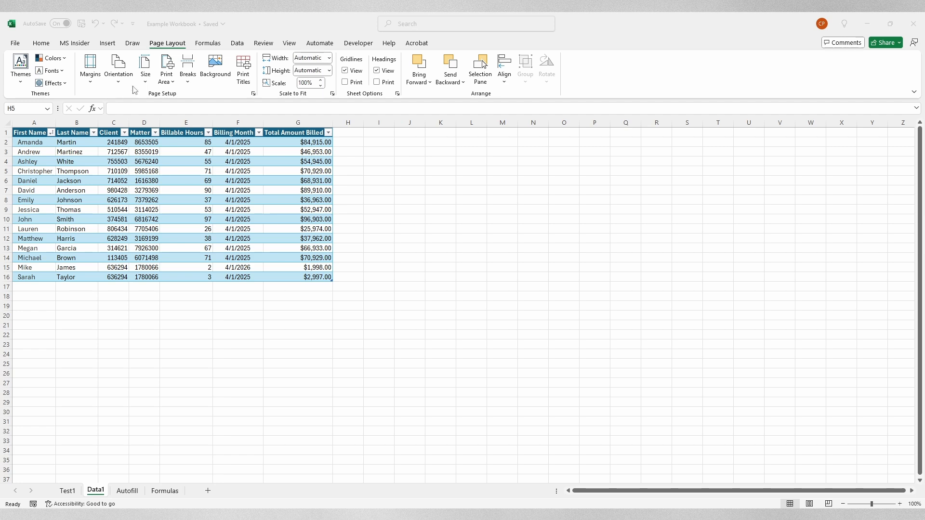
left_click(112, 47)
left_click(108, 44)
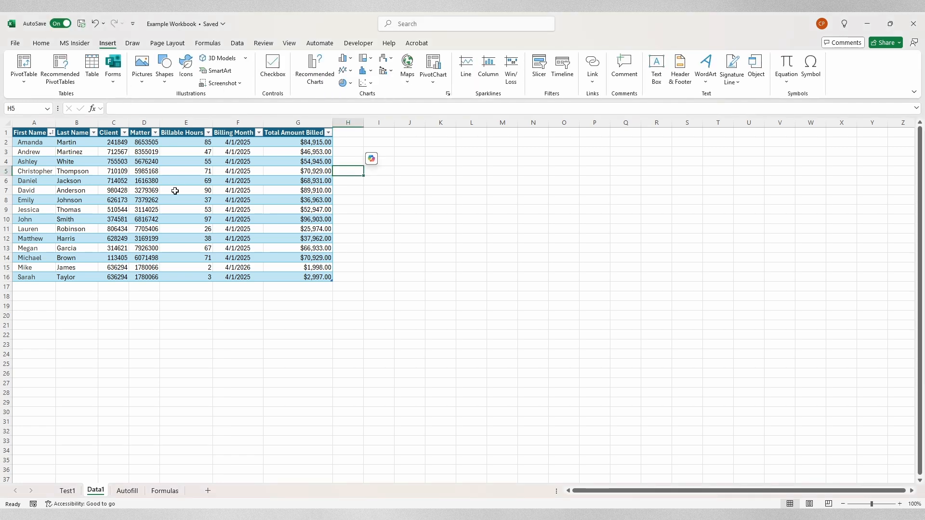
- Select the table A1:G16 and start a PivotTable from Table1 on a new worksheet
key("Right")
key("Down")
key("Down")
key("Down")
left_click_drag(31, 134, 313, 278)
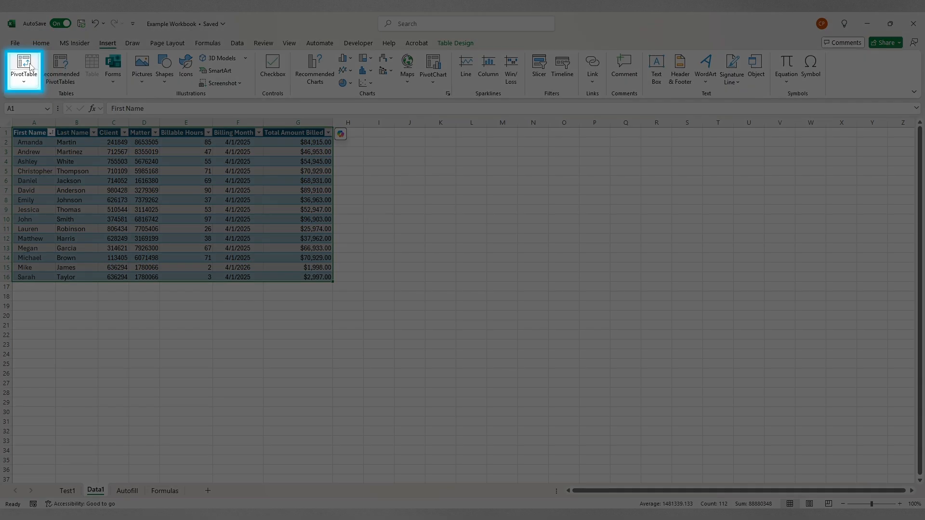
left_click(24, 66)
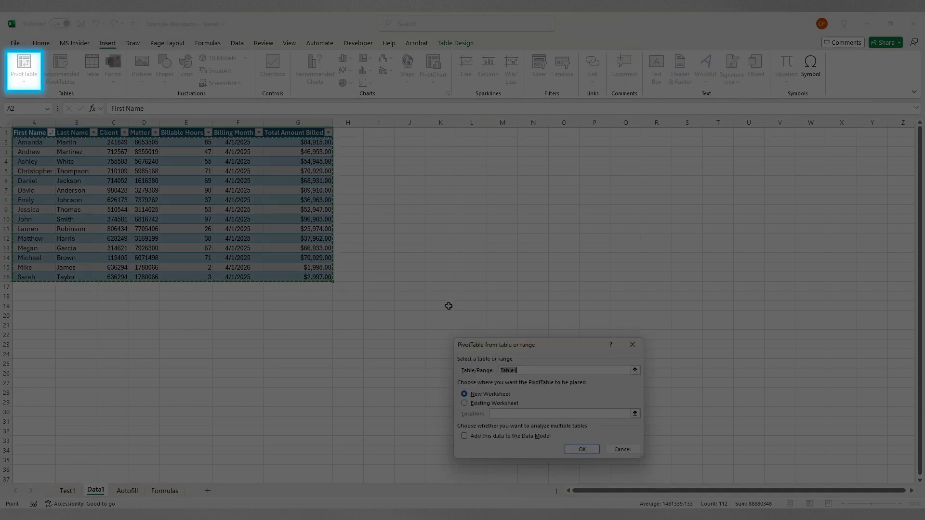
left_click_drag(534, 345, 463, 222)
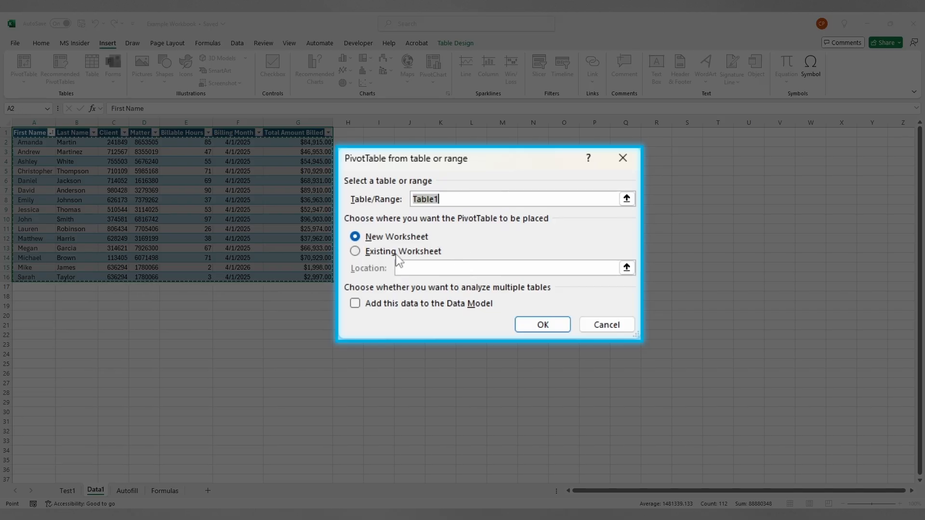
- Create the PivotTable with First Name as filter, Matter as rows and summed Total Amount Billed
left_click(545, 326)
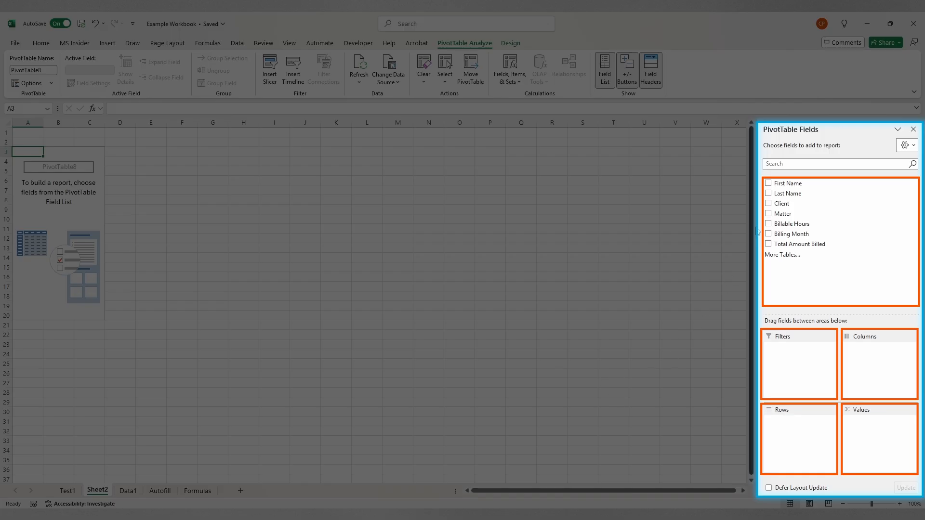
left_click_drag(787, 184, 792, 349)
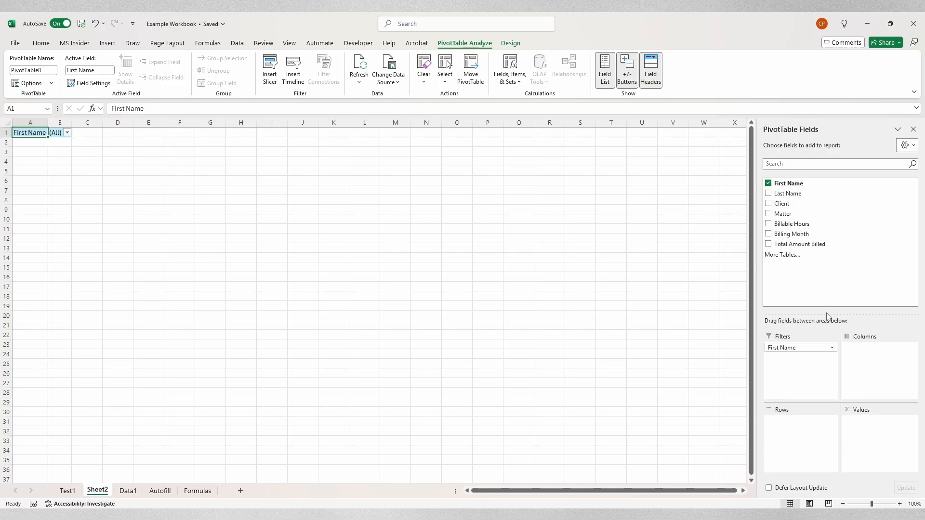
left_click_drag(798, 215, 803, 433)
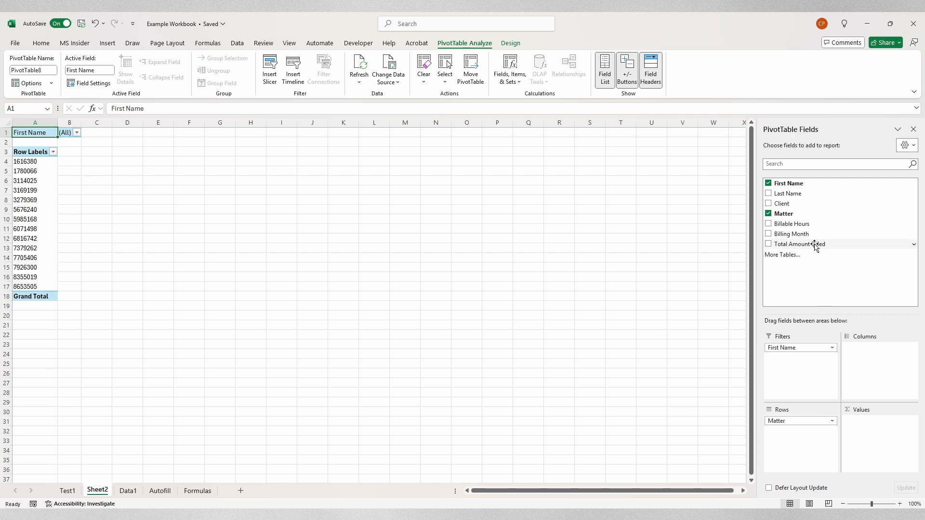
left_click_drag(814, 246, 871, 431)
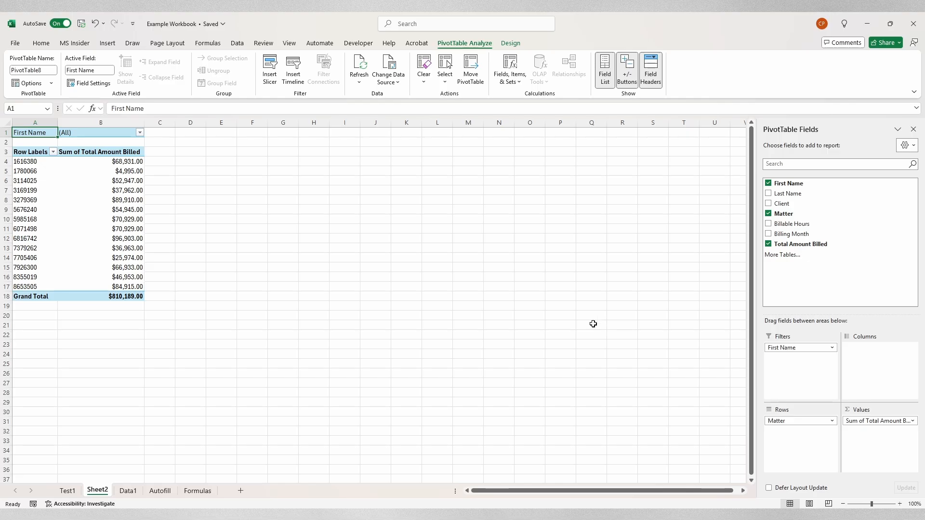
- Filter the PivotTable's First Name to Andrew, showing $46,953.00
left_click(139, 133)
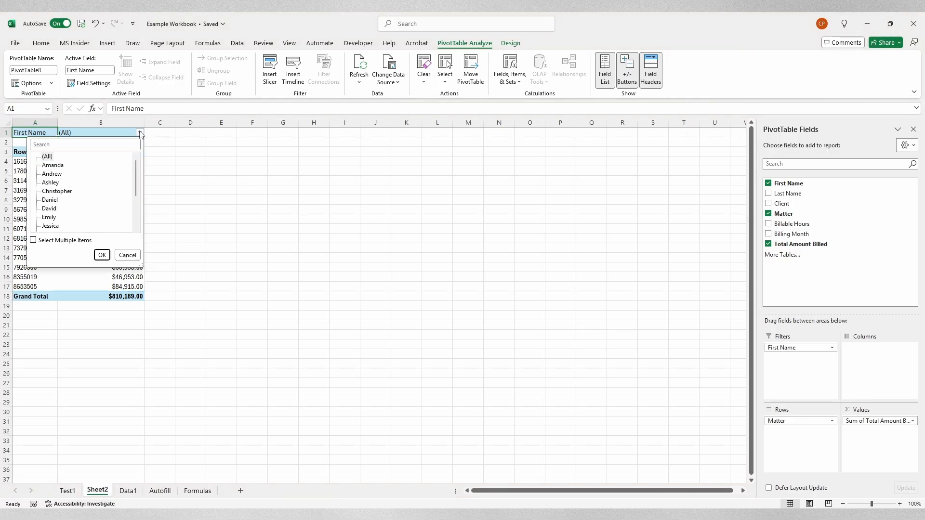
left_click(54, 174)
left_click(102, 256)
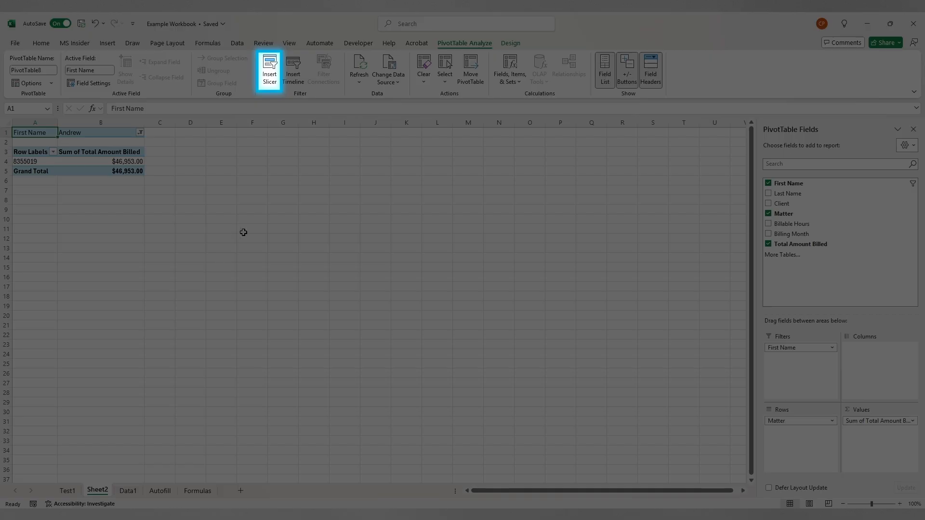
- Insert a First Name slicer beside the pivot, clear its filter and enlarge it to list all 15 names
left_click(268, 74)
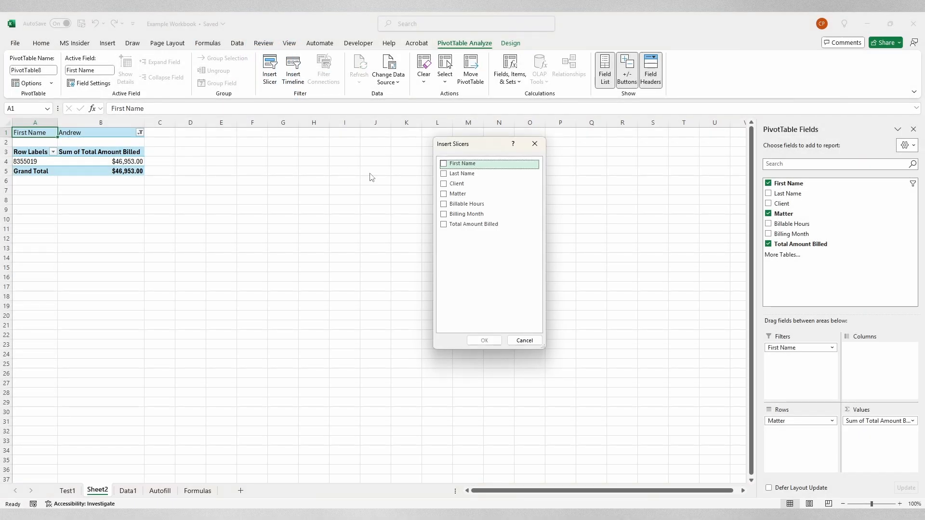
left_click(444, 164)
left_click(484, 340)
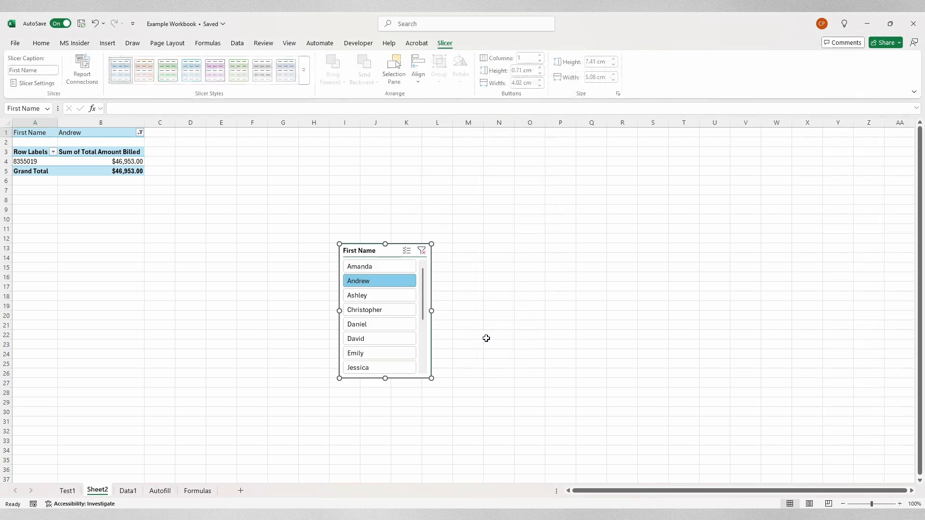
left_click_drag(368, 254, 258, 147)
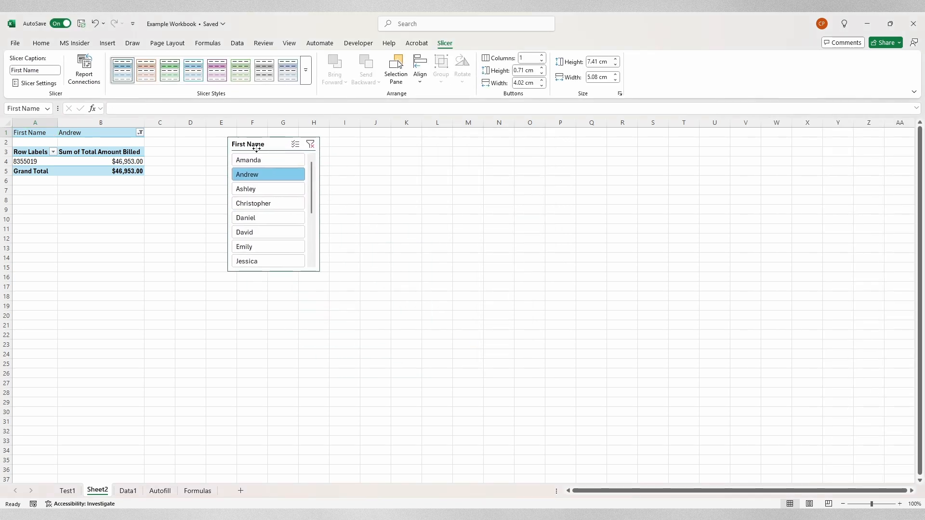
left_click(311, 144)
left_click_drag(320, 272, 415, 398)
- Use the slicer to filter the pivot to Amanda–Ashley, then Ashley only, then John through Megan
left_click_drag(277, 161, 287, 189)
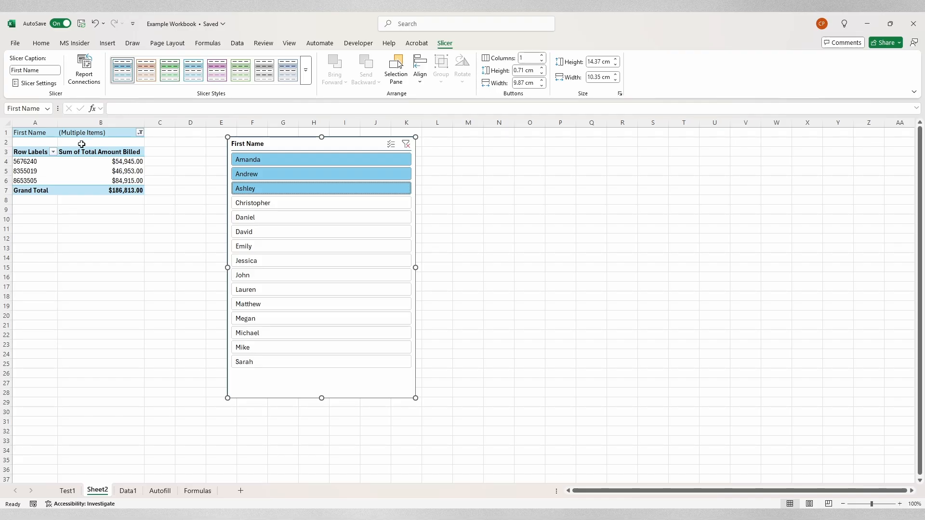
left_click(253, 188)
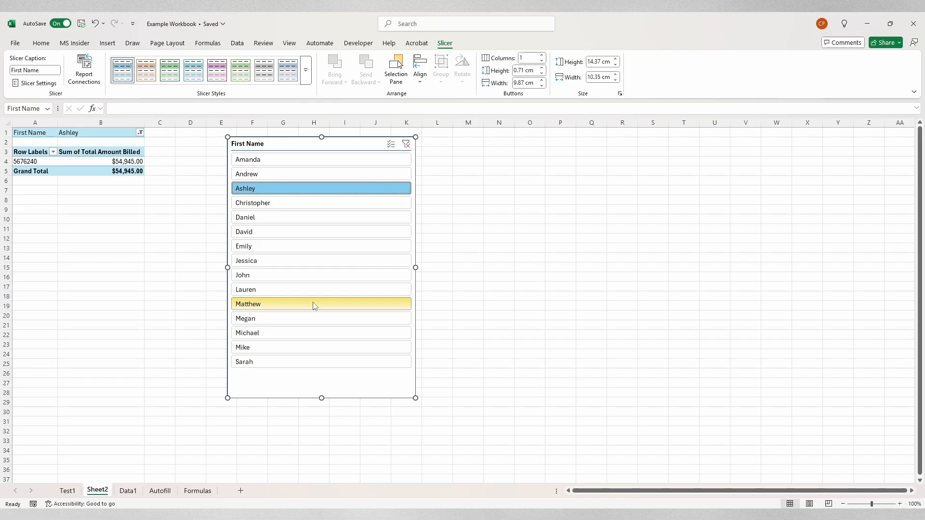
left_click_drag(303, 274, 302, 319)
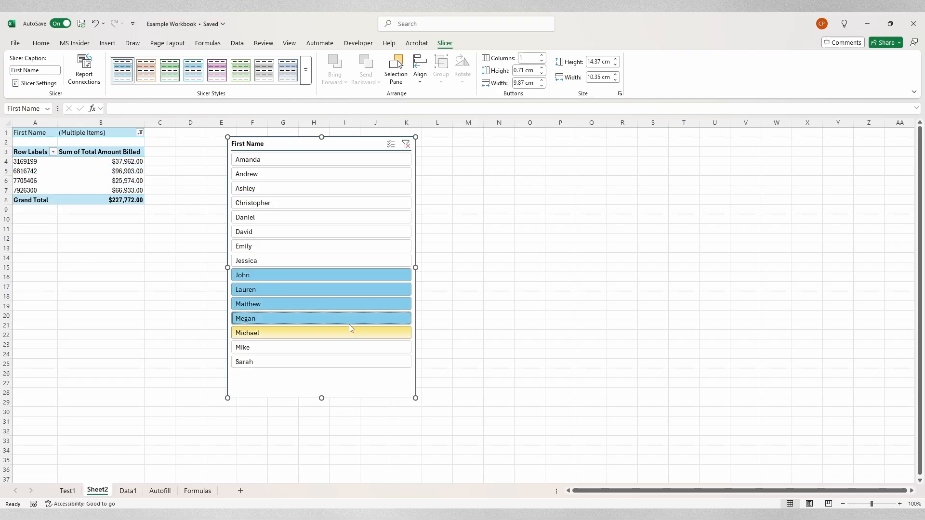
left_click(289, 203, "ctrl")
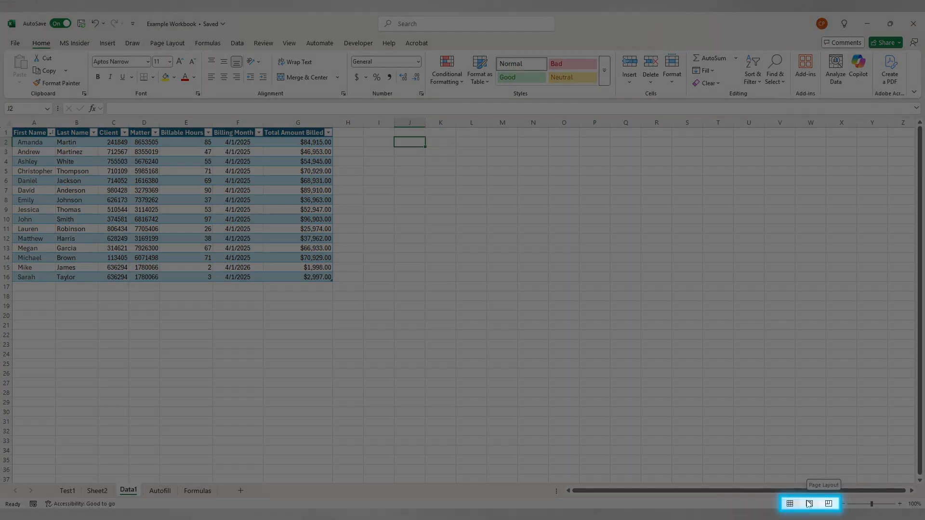
- Set the Data1 table cells as the print area and open the print preview
left_click(810, 504)
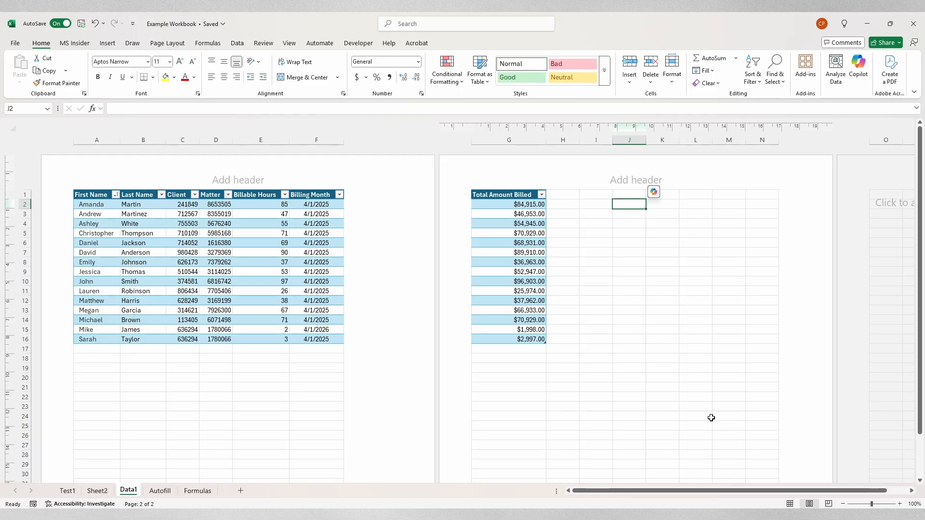
left_click(790, 505)
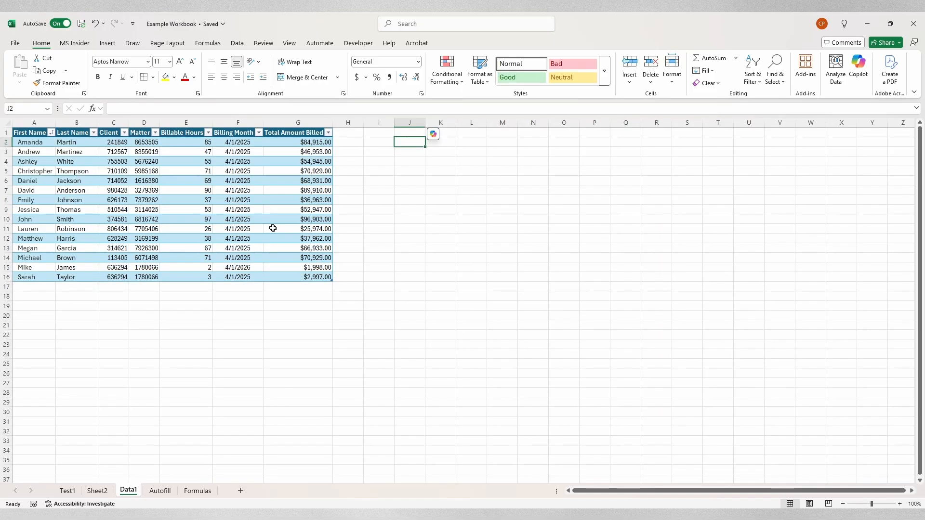
left_click_drag(34, 132, 306, 276)
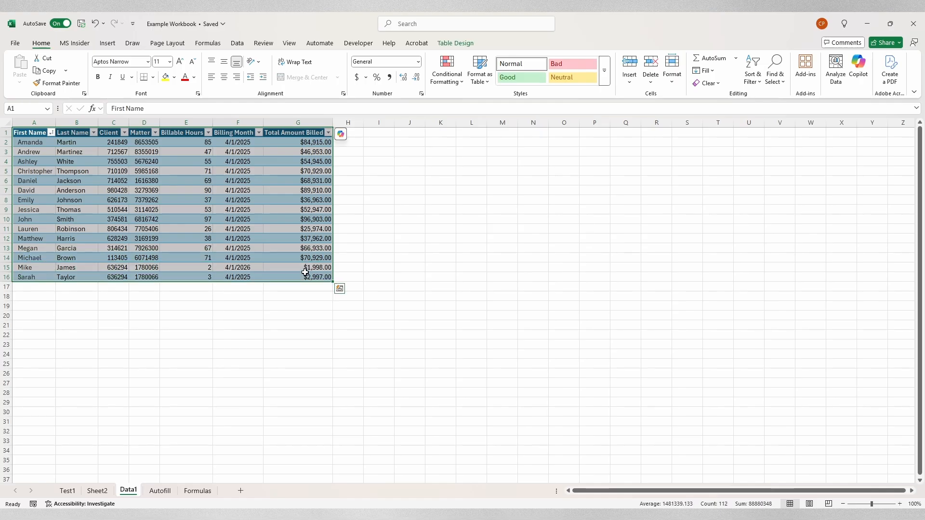
left_click(176, 44)
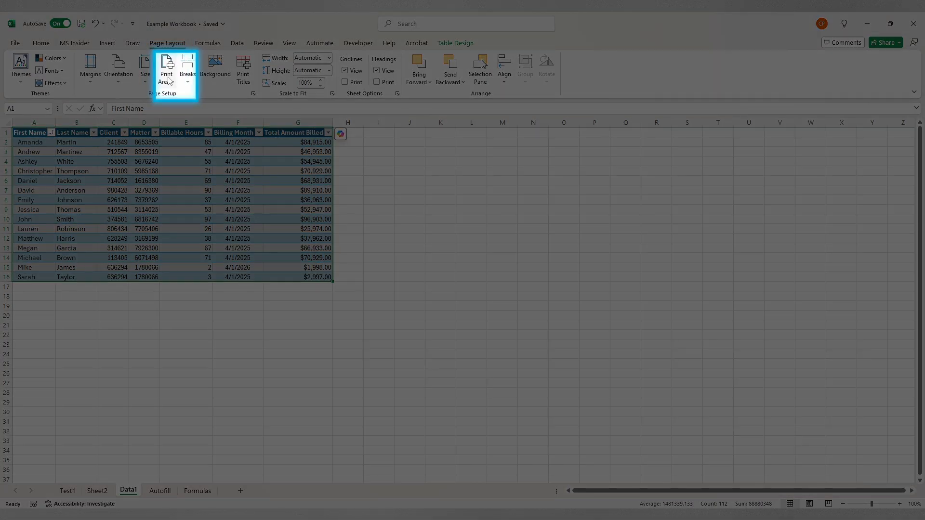
left_click(169, 78)
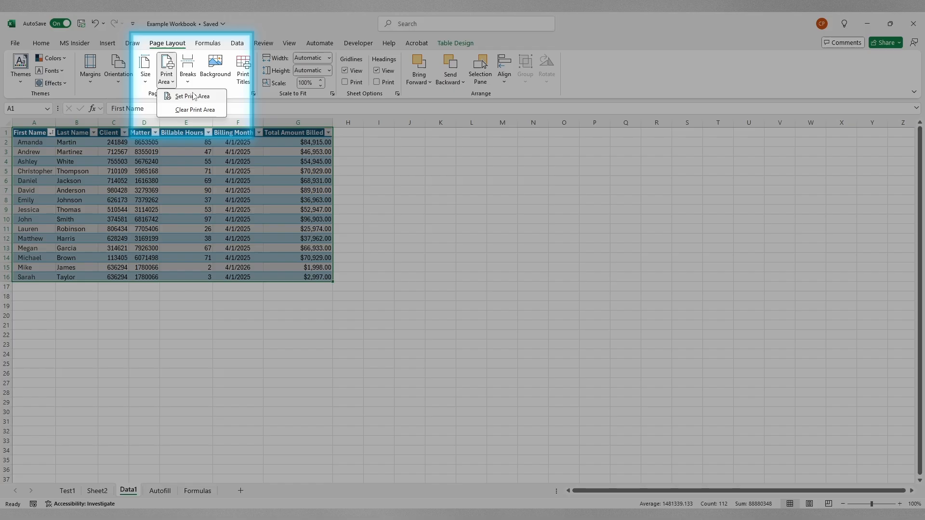
left_click(194, 96)
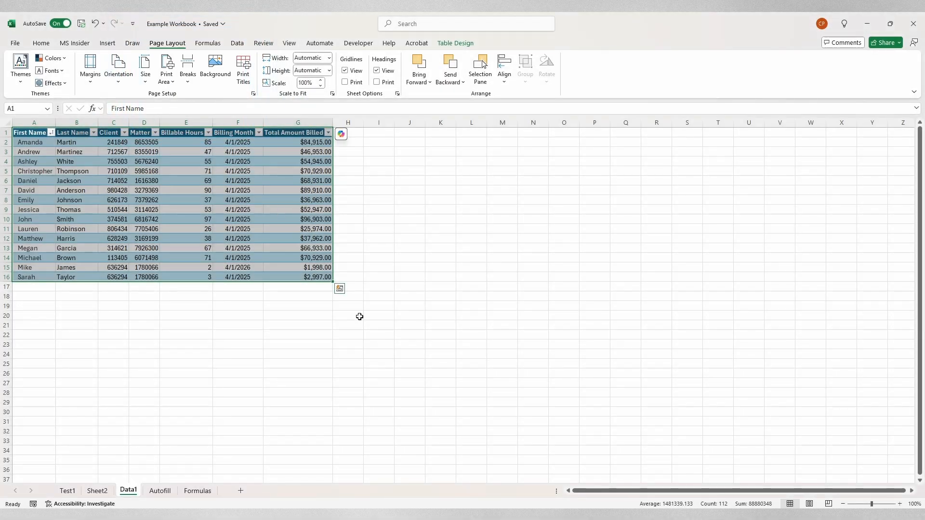
key("ctrl+p")
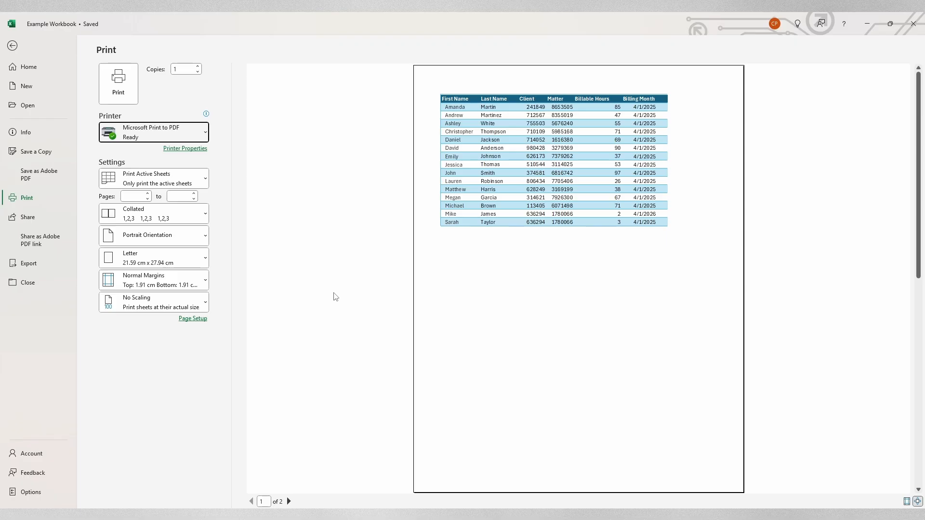
- Try a landscape Tabloid printout with no scaling
left_click(206, 241)
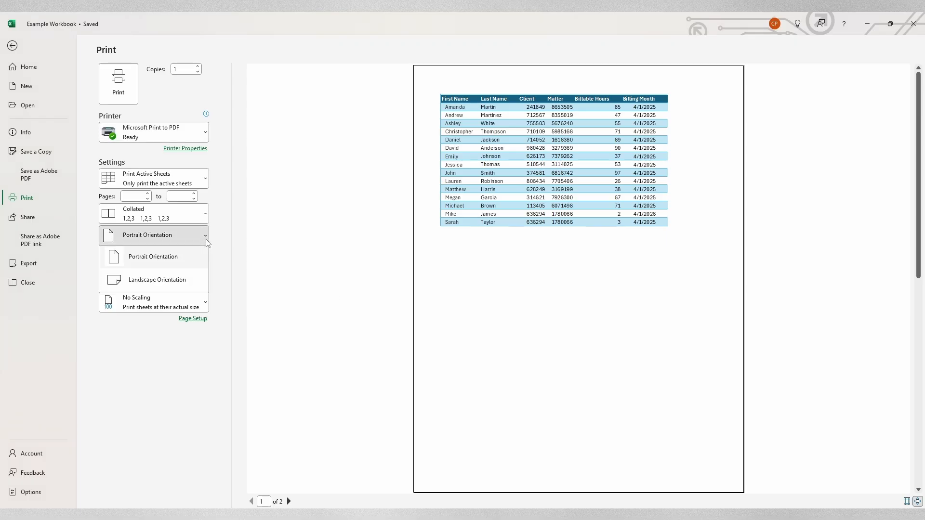
left_click(188, 282)
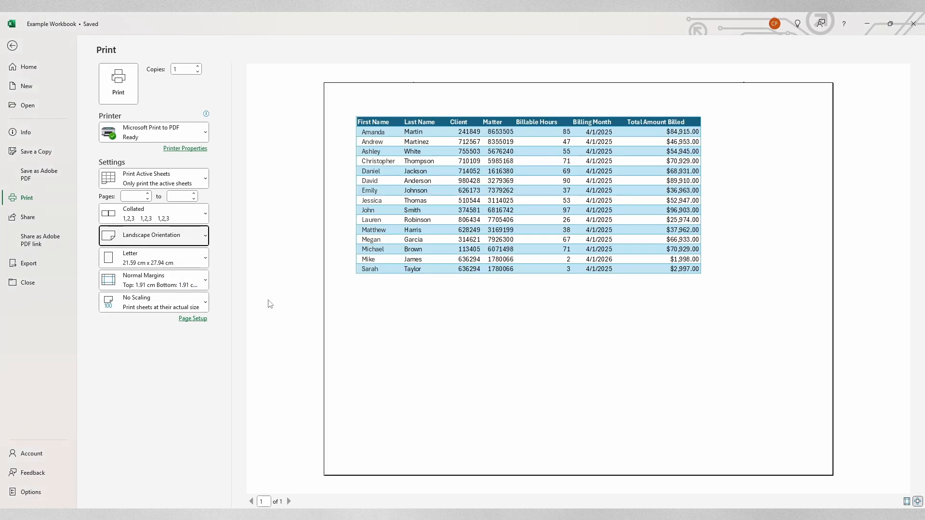
left_click(219, 261)
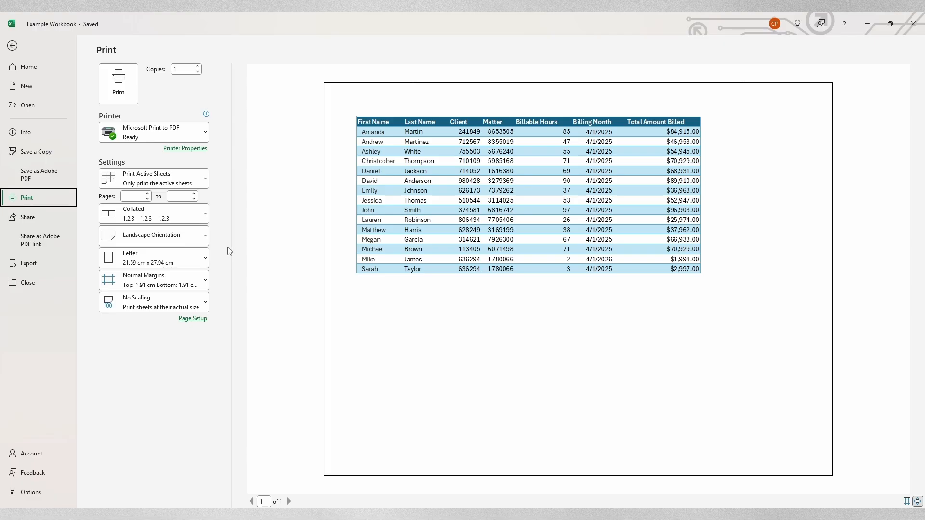
left_click(202, 256)
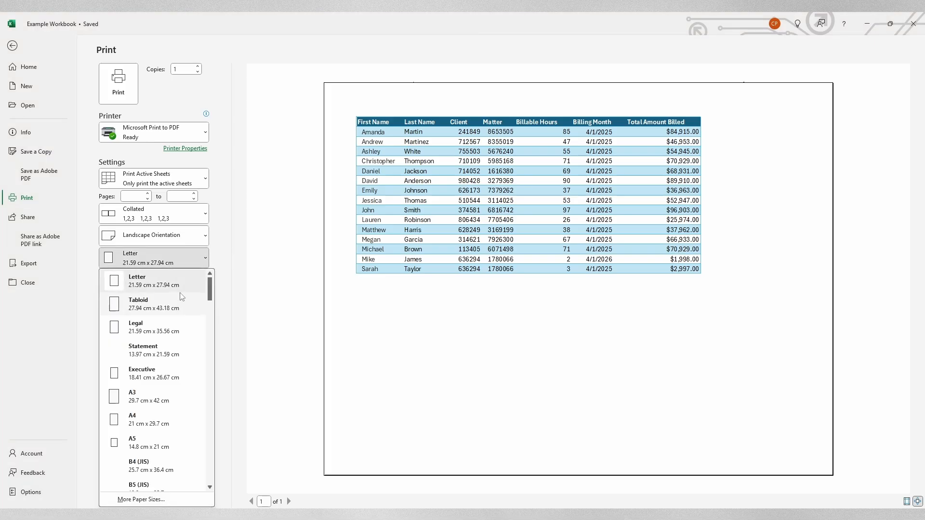
left_click(176, 308)
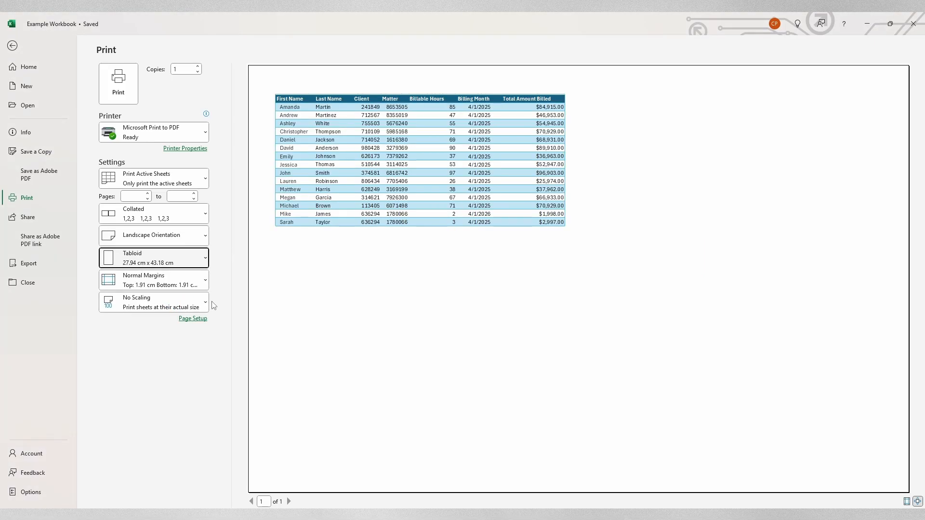
left_click(198, 304)
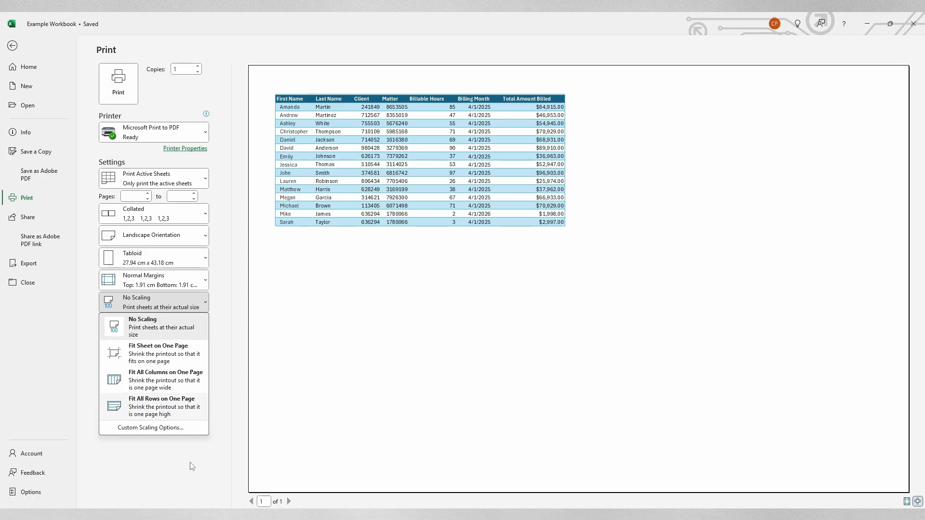
left_click(239, 374)
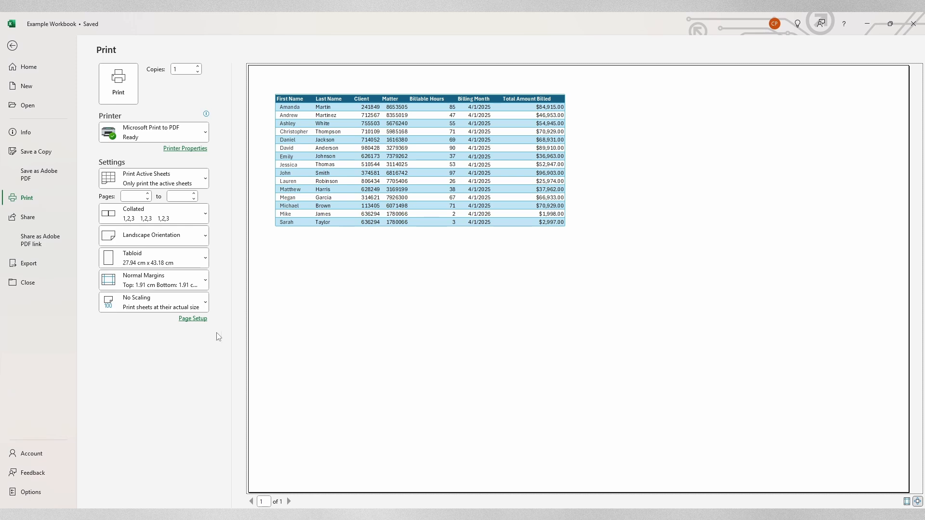
- Revert to portrait Letter paper and choose Fit All Columns on One Page
left_click(190, 260)
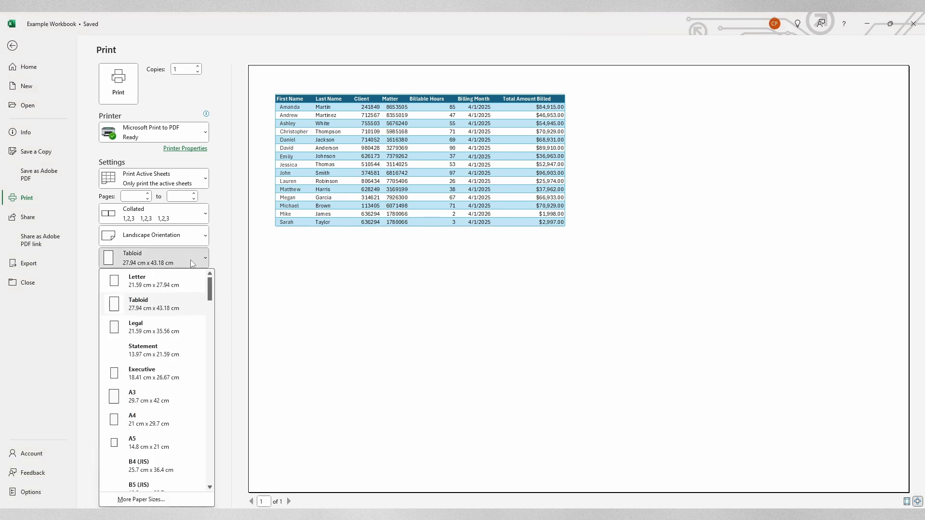
left_click(177, 289)
left_click(187, 234)
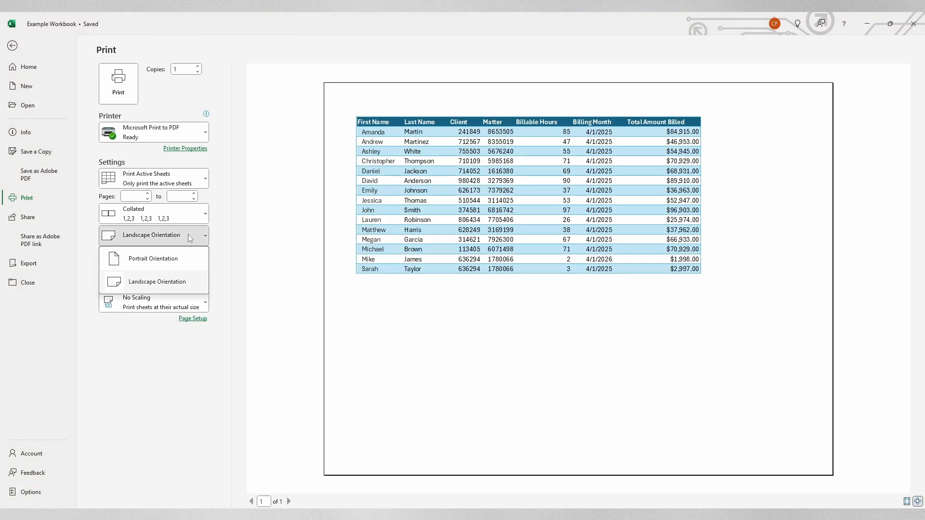
left_click(153, 259)
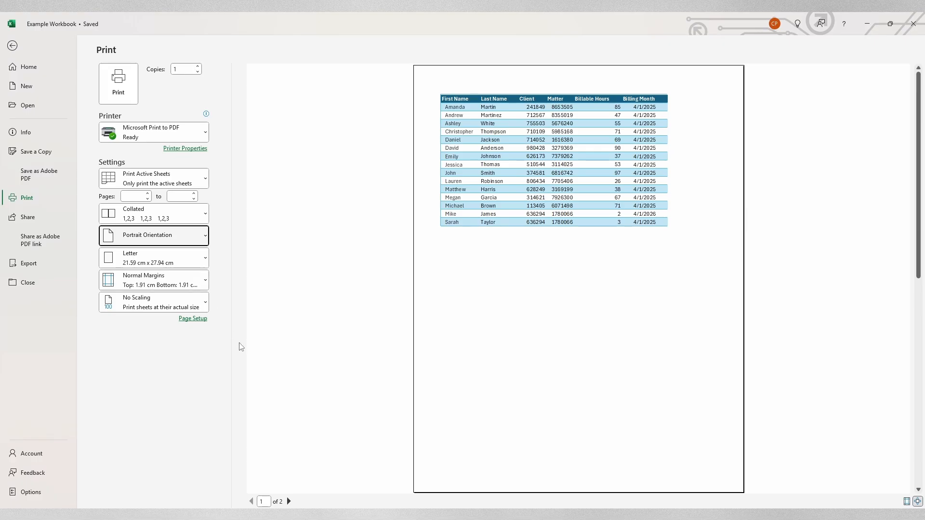
left_click(202, 303)
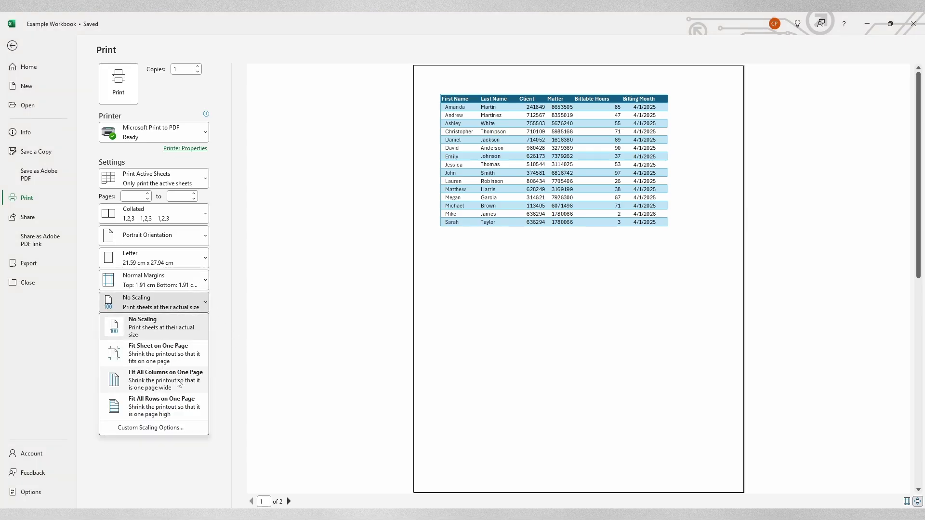
left_click(177, 386)
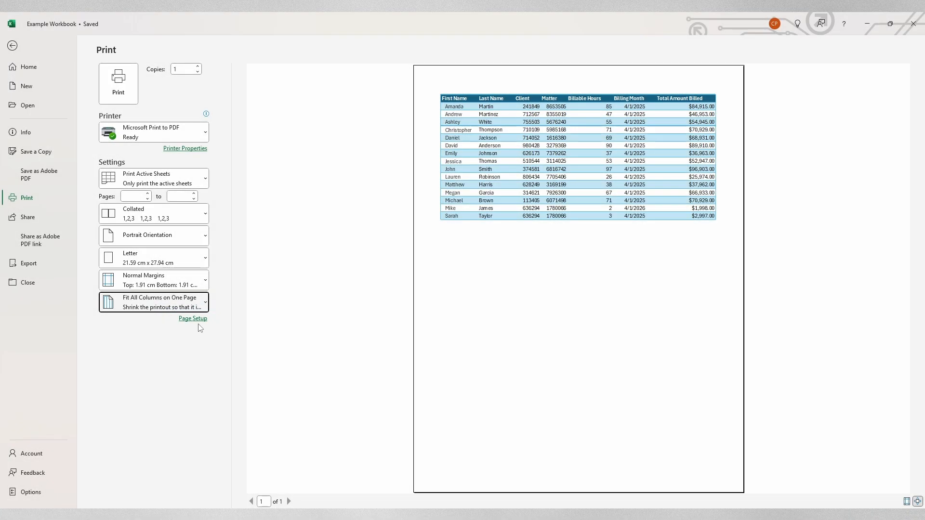
left_click(199, 319)
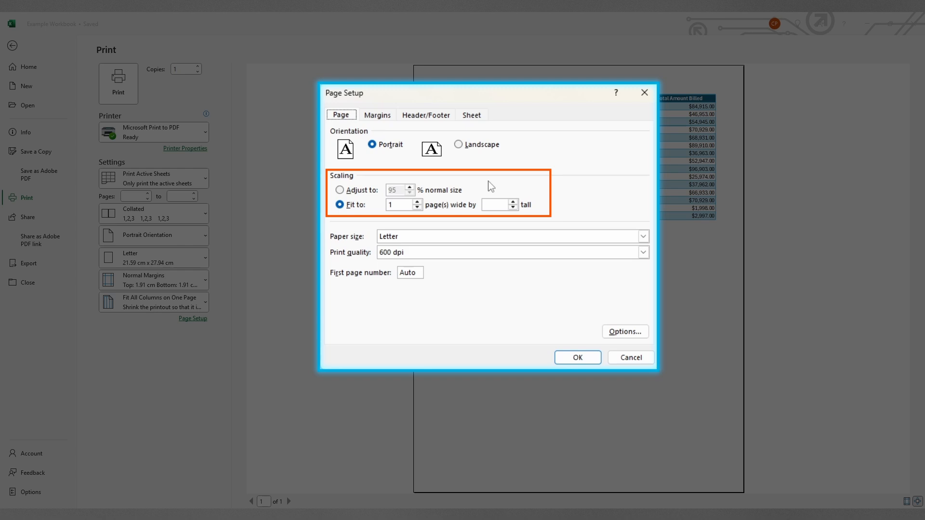
left_click(376, 115)
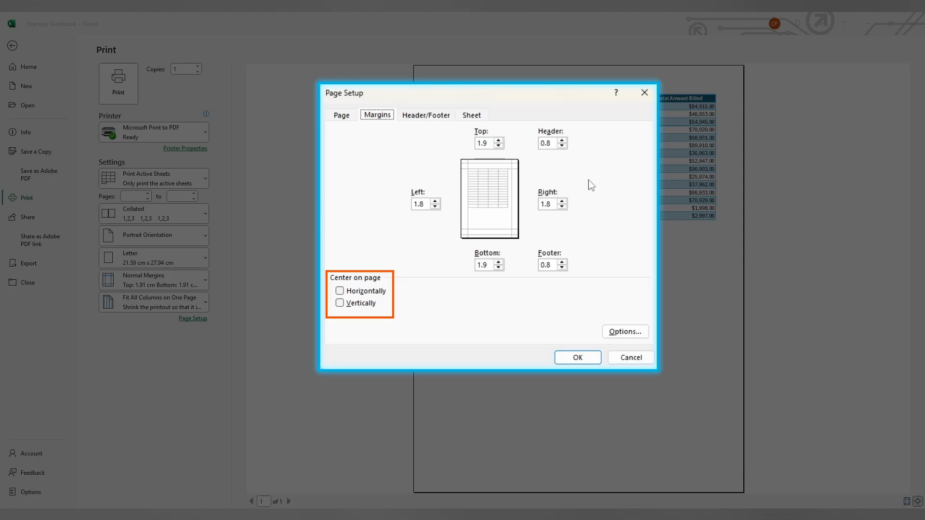
left_click(419, 117)
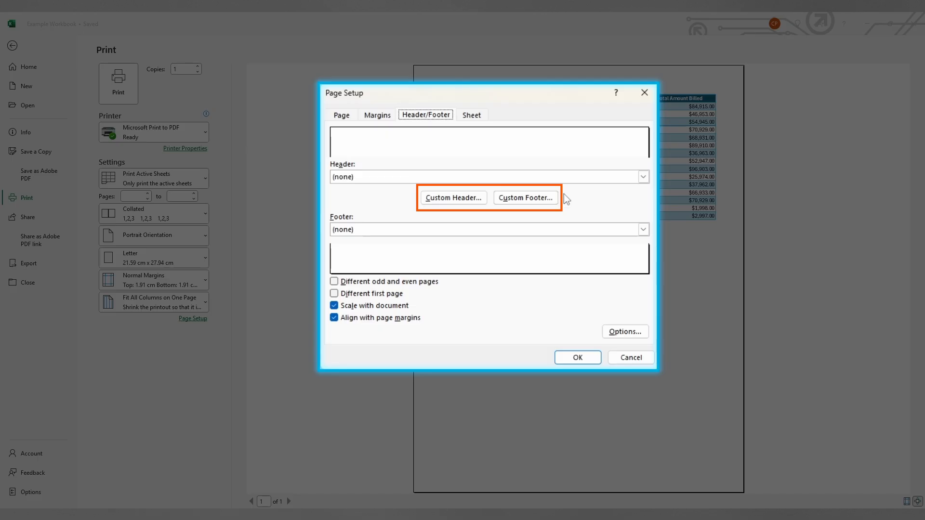
left_click(480, 120)
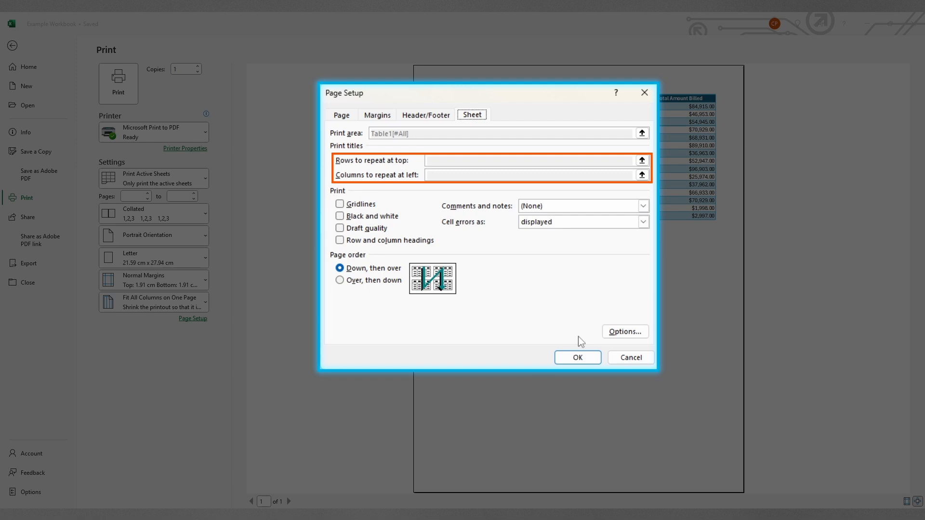
left_click(577, 358)
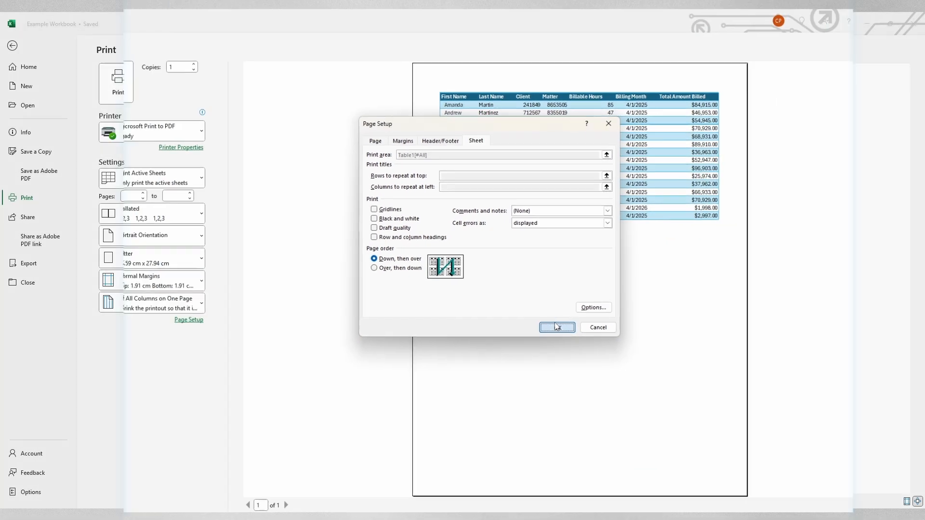